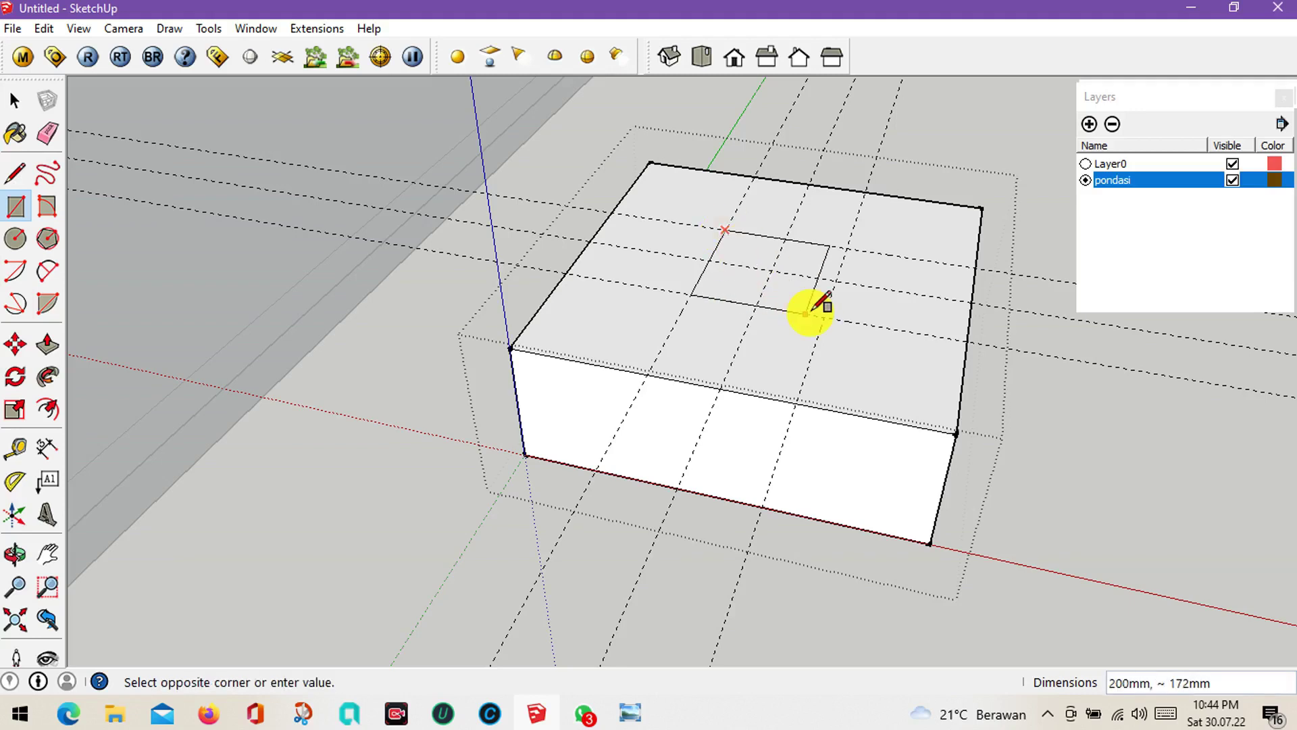
- Begin extruding the small centre square on the footing top upward with Push/Pull
key(p)
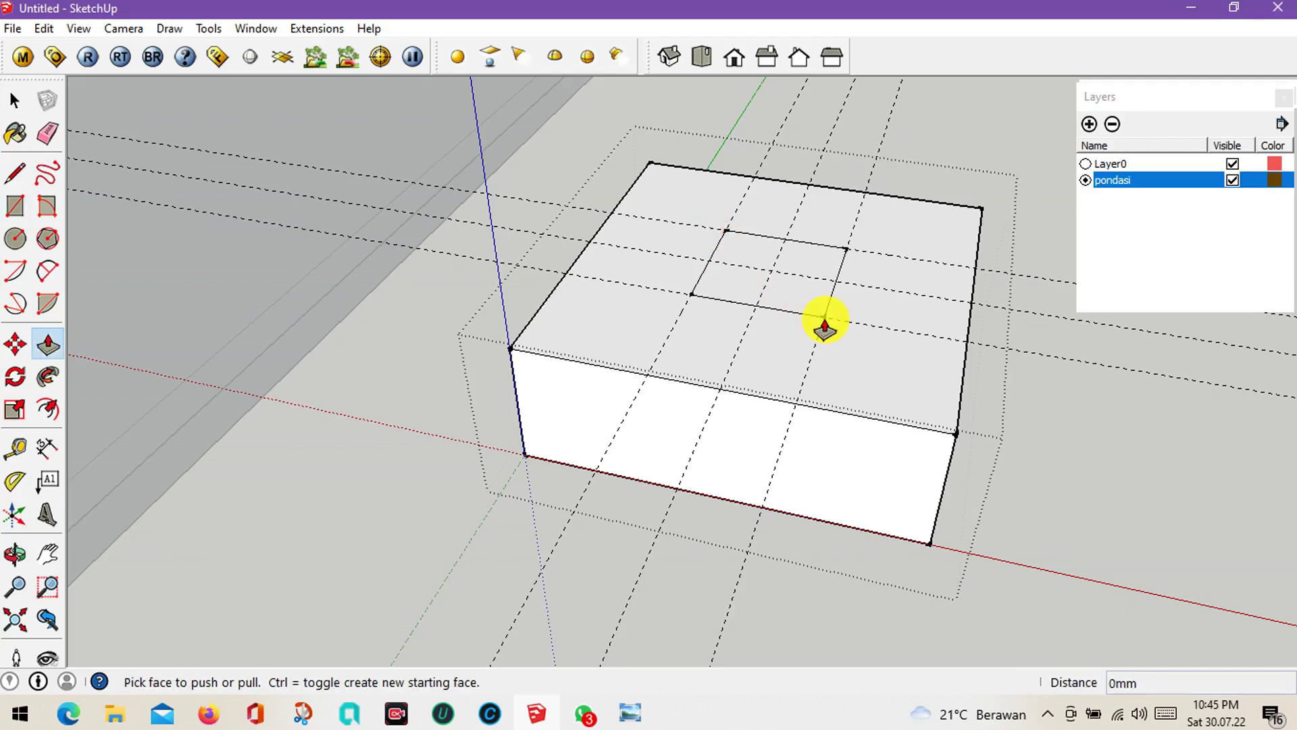
click(807, 306)
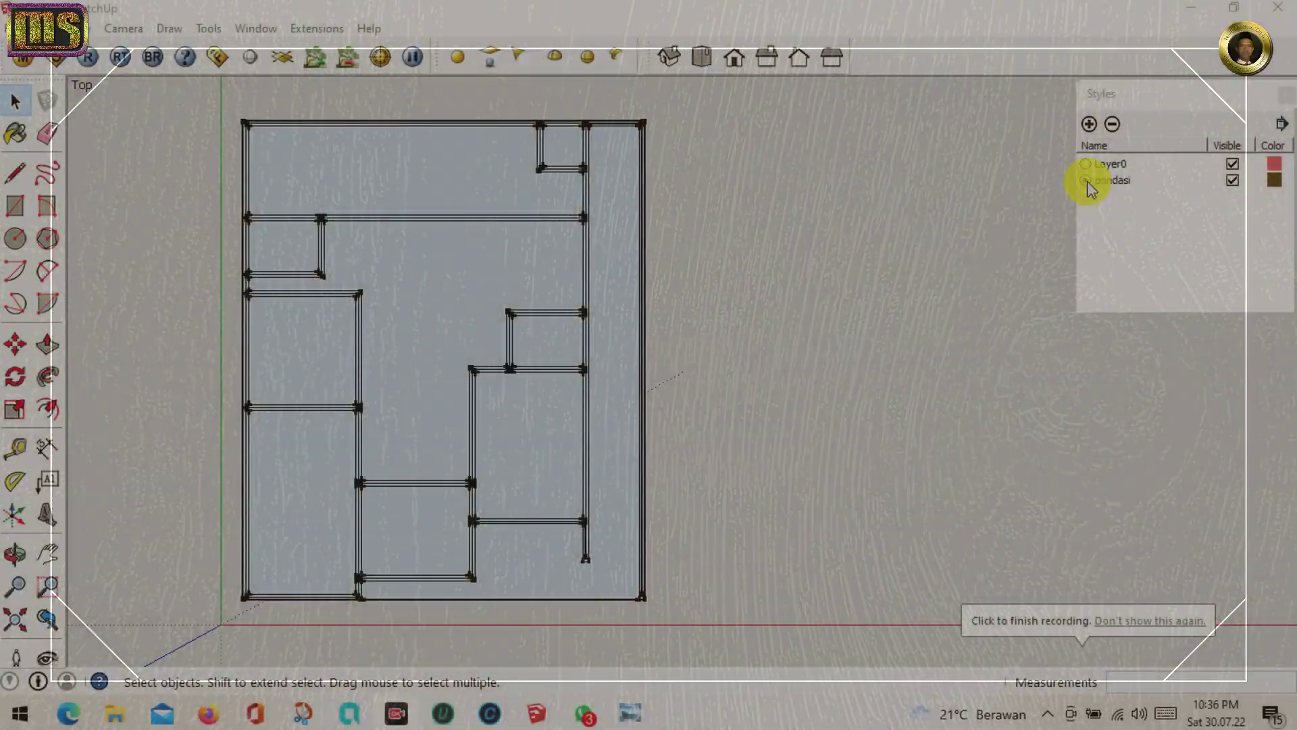
- Make 'pondasi' the current layer and zoom into a perspective view of the outer wall
click(1085, 179)
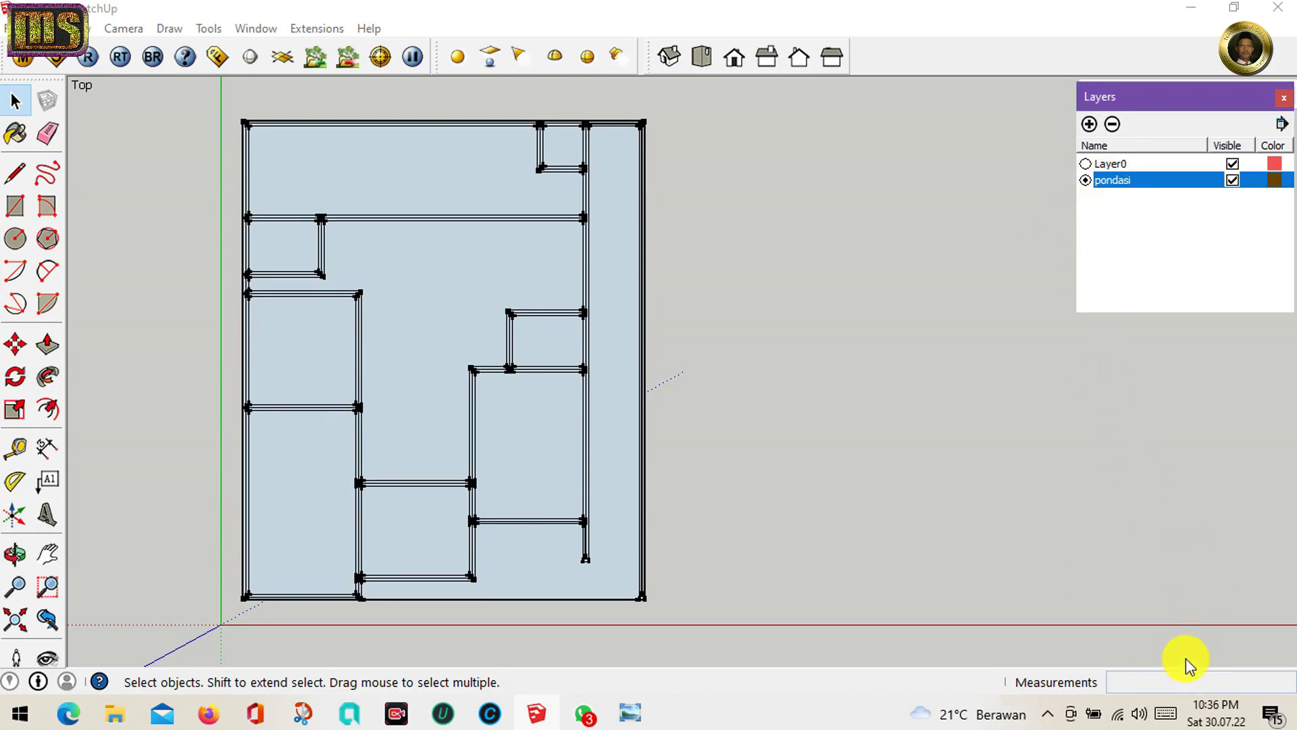
click(1239, 674)
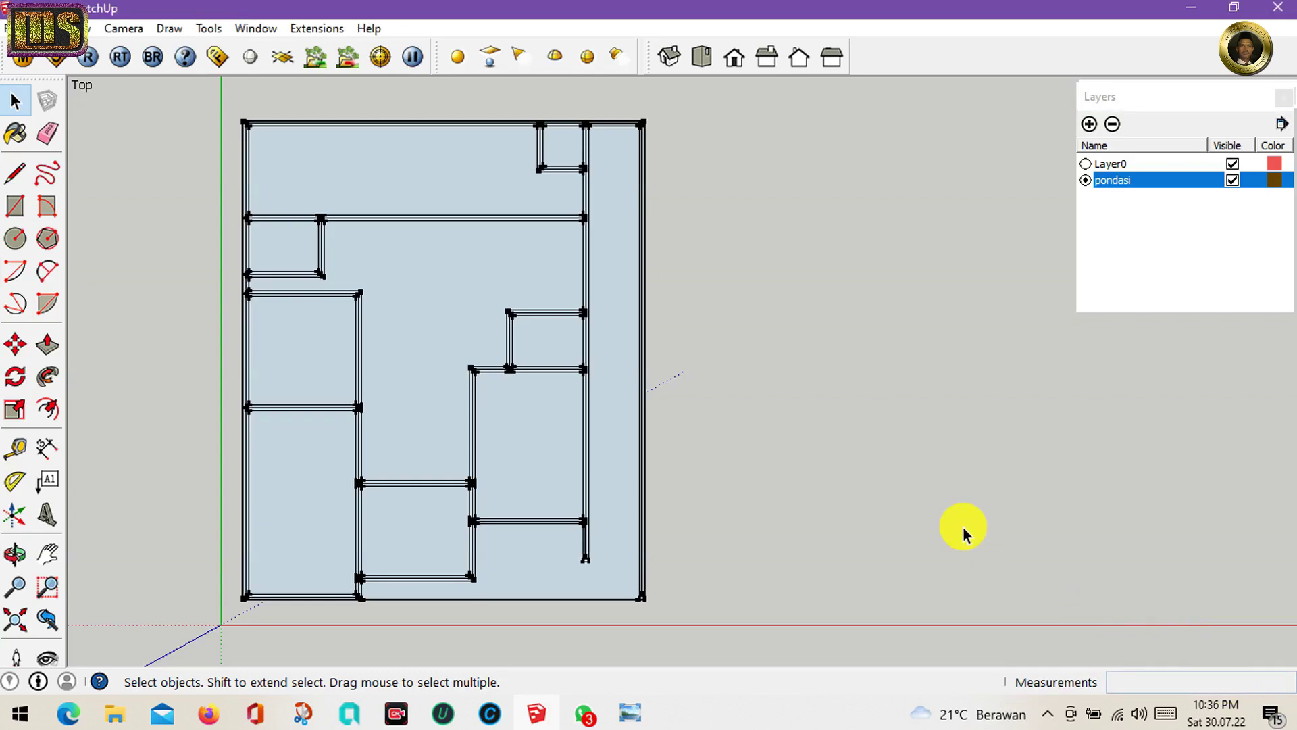
scroll(586, 519, up, 2)
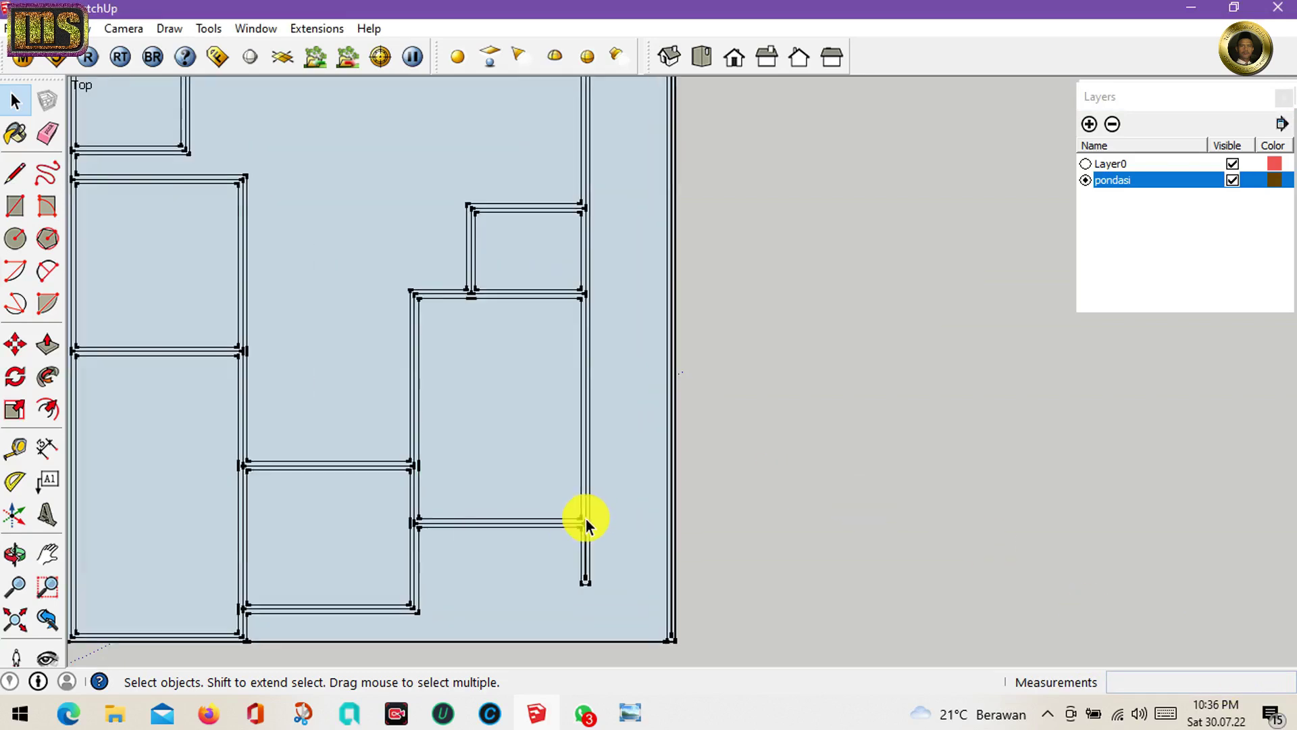
scroll(586, 519, up, 4)
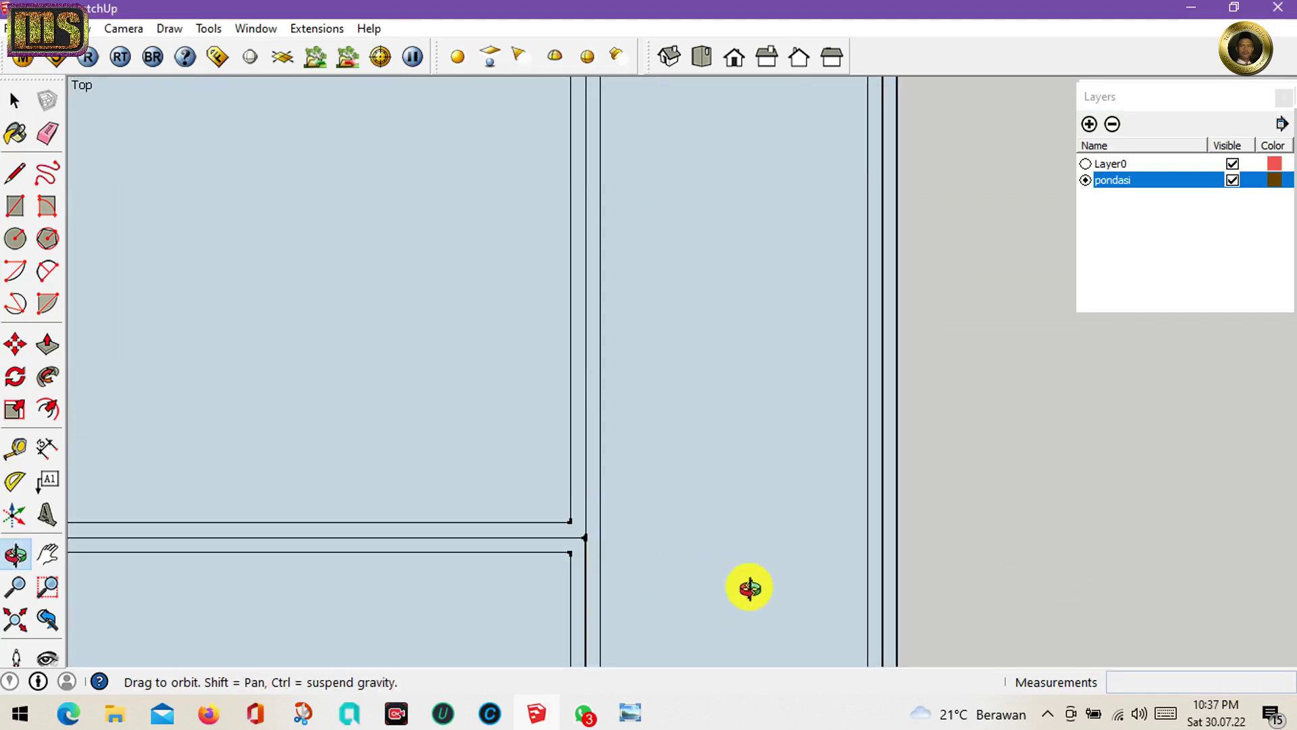
mouse_move(585, 519)
middle_down()
mouse_move(628, 412)
mouse_move(620, 458)
middle_up()
mouse_move(620, 458)
mouse_down()
mouse_move(585, 542)
mouse_move(588, 588)
mouse_up()
drag(579, 429, 461, 506)
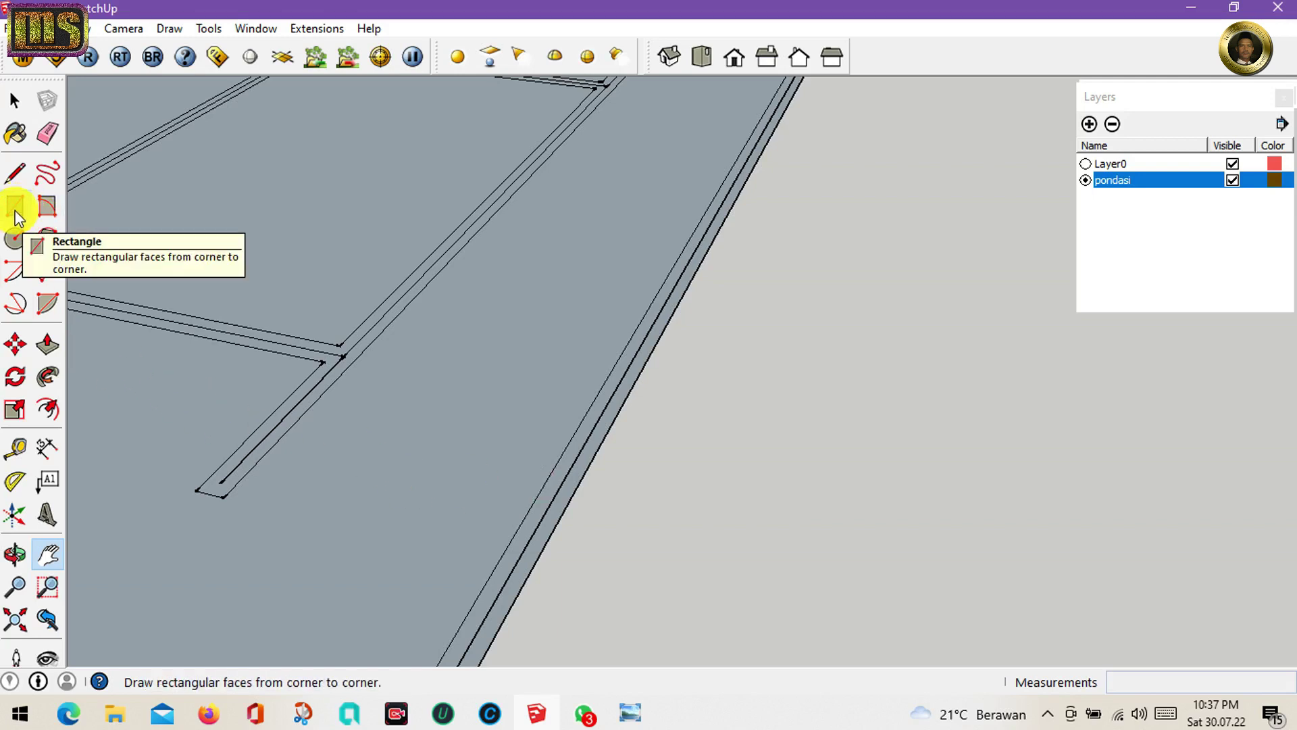
- Place a guide beside the outer wall and draw a 600 × 600 mm square on it
click(15, 174)
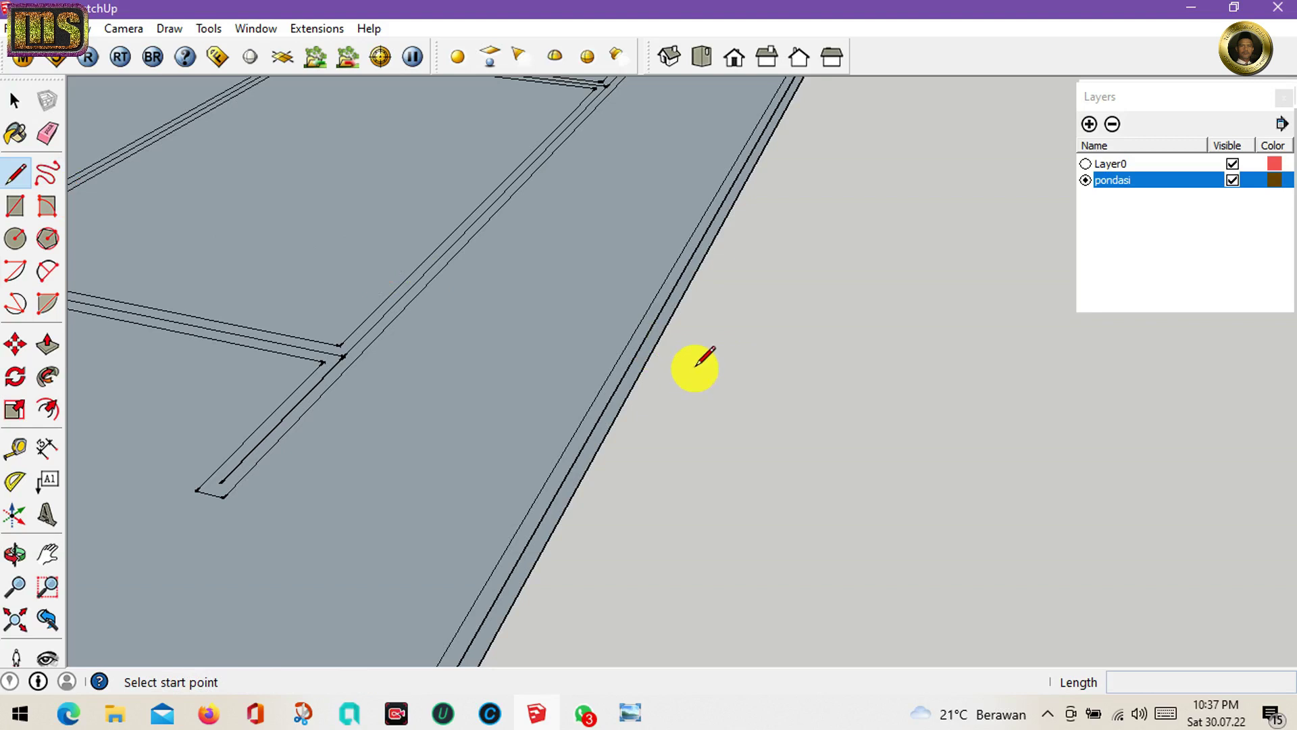
click(15, 447)
click(640, 380)
click(731, 377)
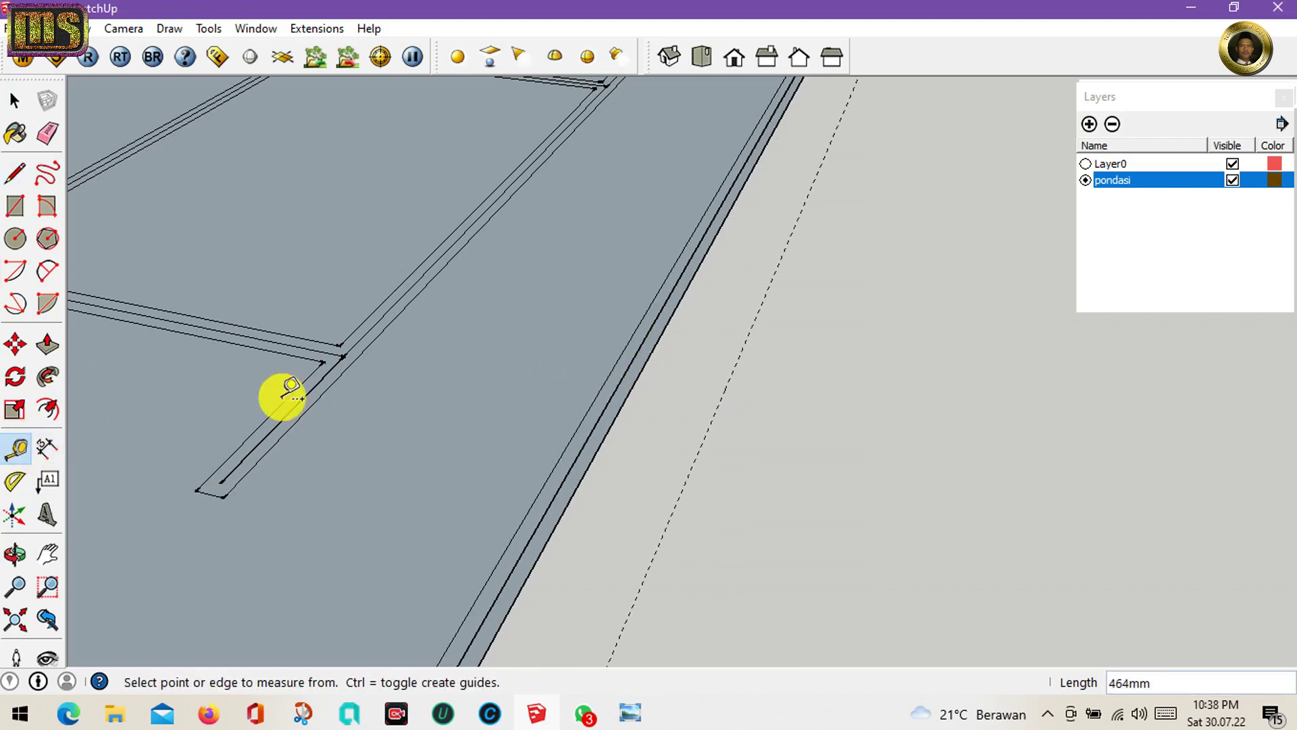
key(l)
click(695, 459)
text(6)
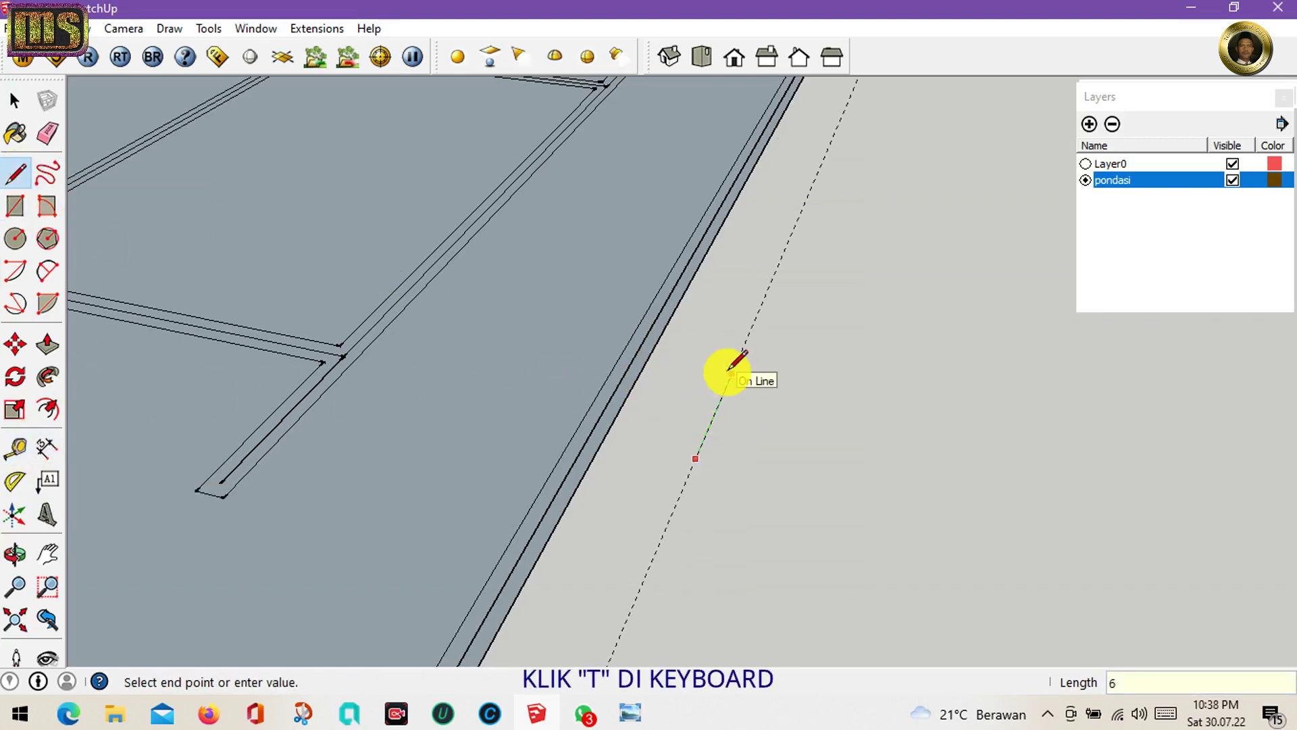
text(00)
key(Return)
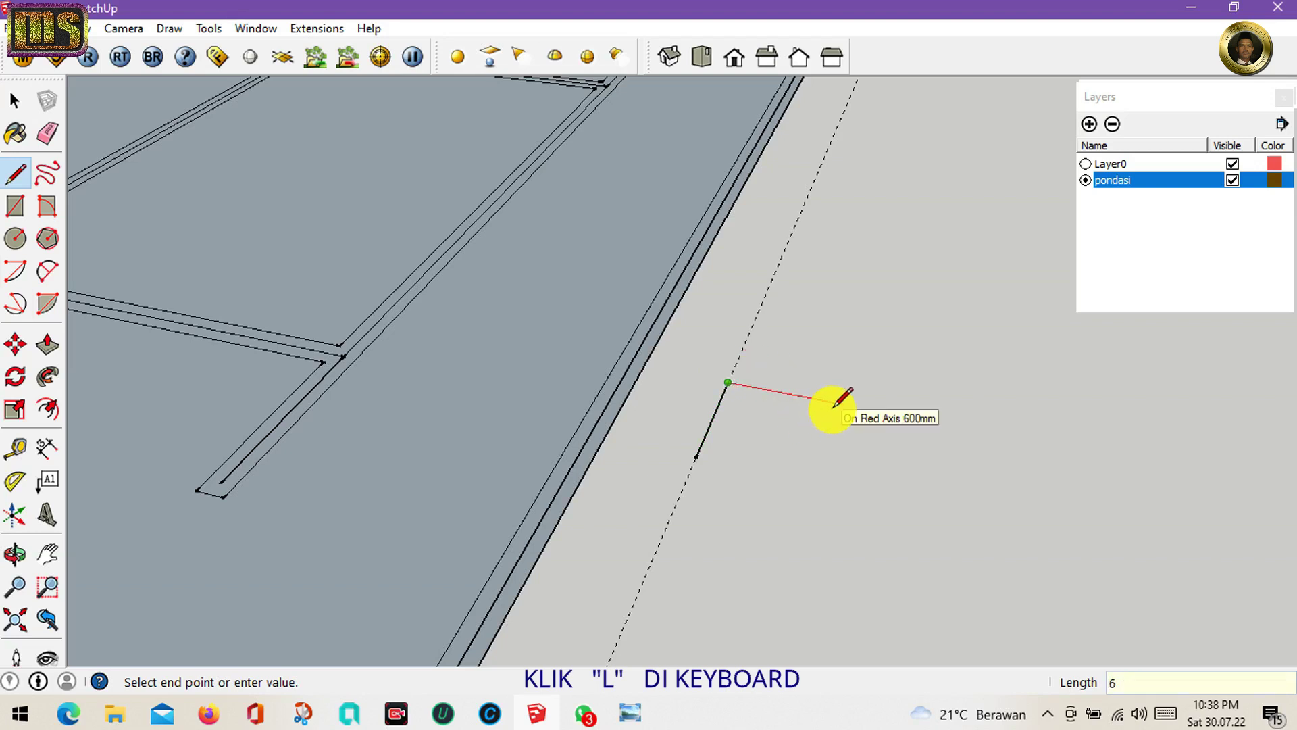
click(835, 404)
key(r)
click(696, 459)
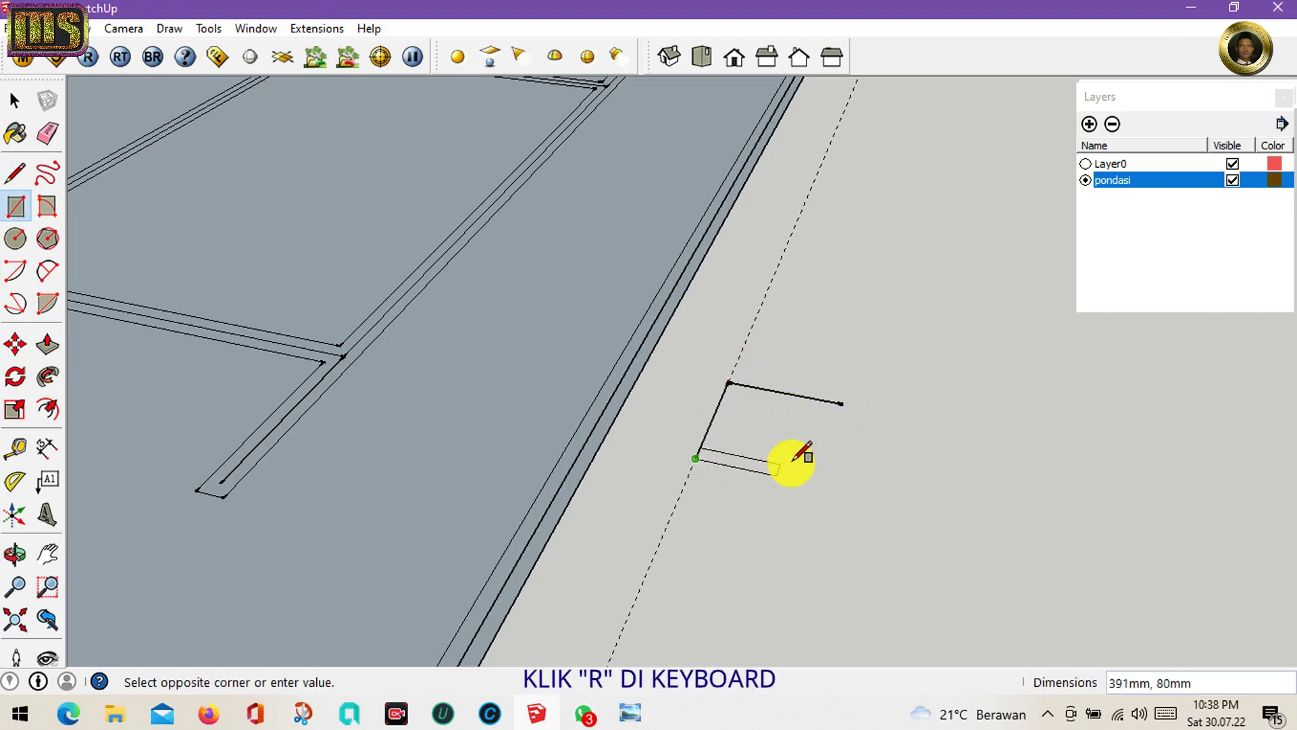
click(837, 399)
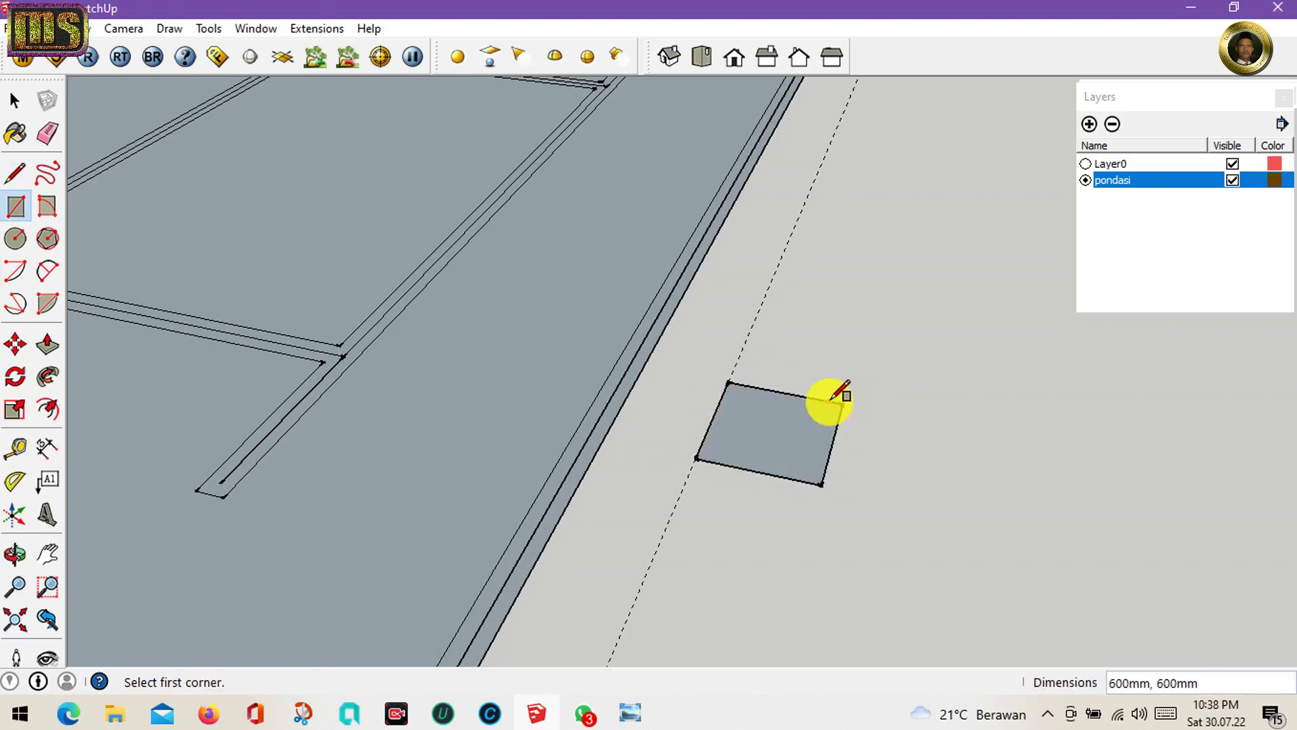
- Turn the square into a group and open the group for editing
key(space)
double_click(777, 435)
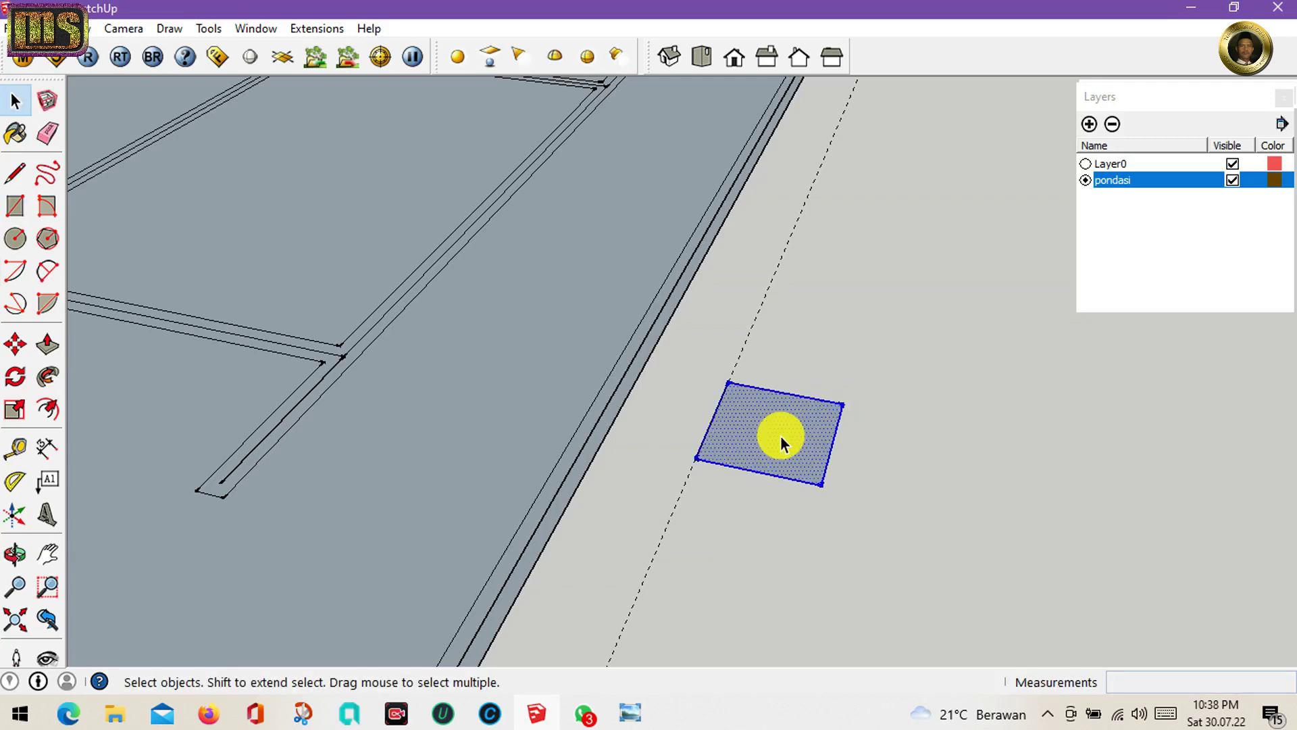
right_click(781, 436)
click(843, 315)
right_click(770, 433)
click(836, 238)
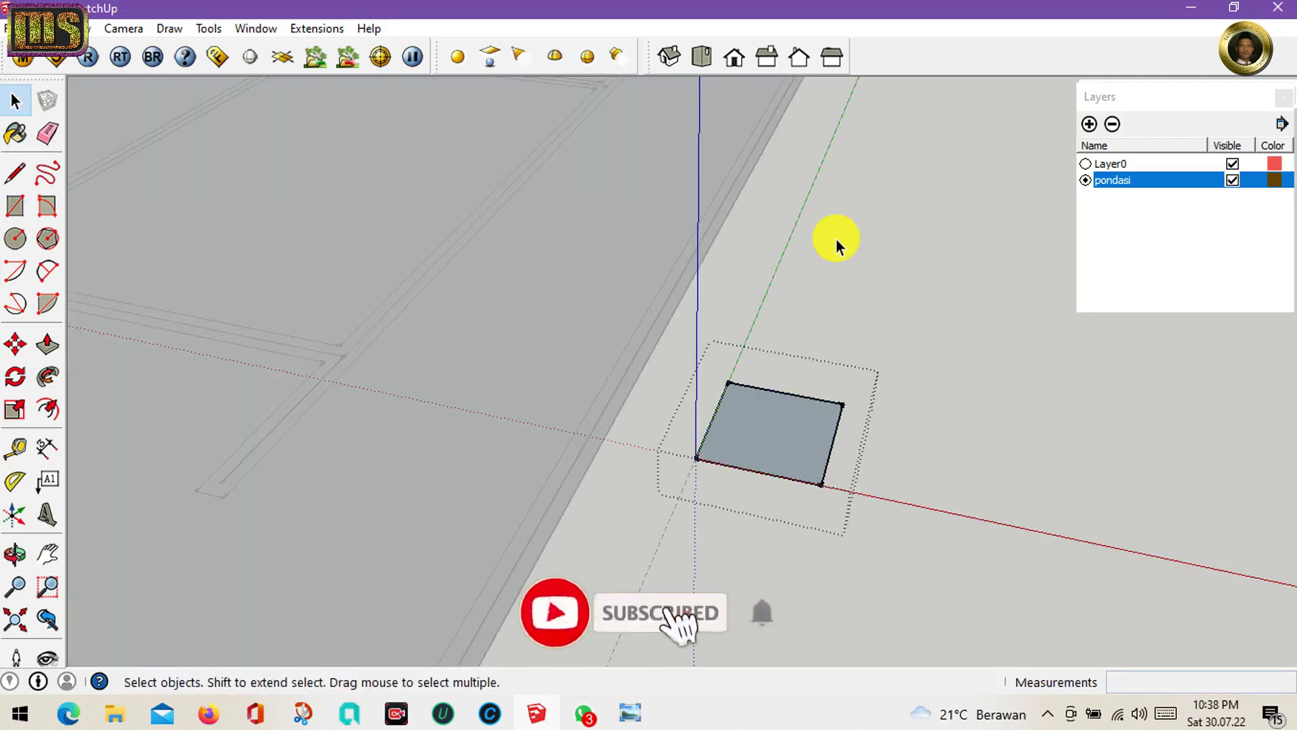
- Push the square up 200 mm into the footing base
scroll(776, 461, up, 3)
scroll(776, 461, up, 2)
key(p)
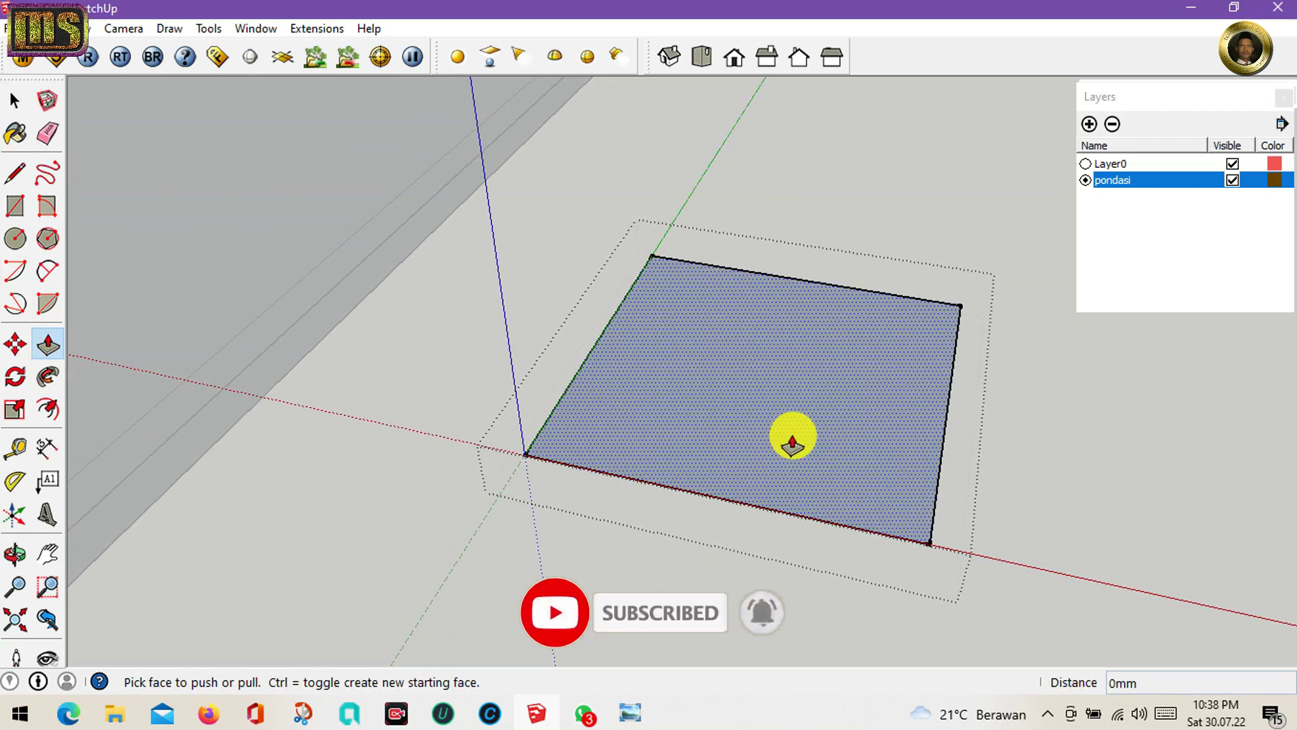
click(792, 443)
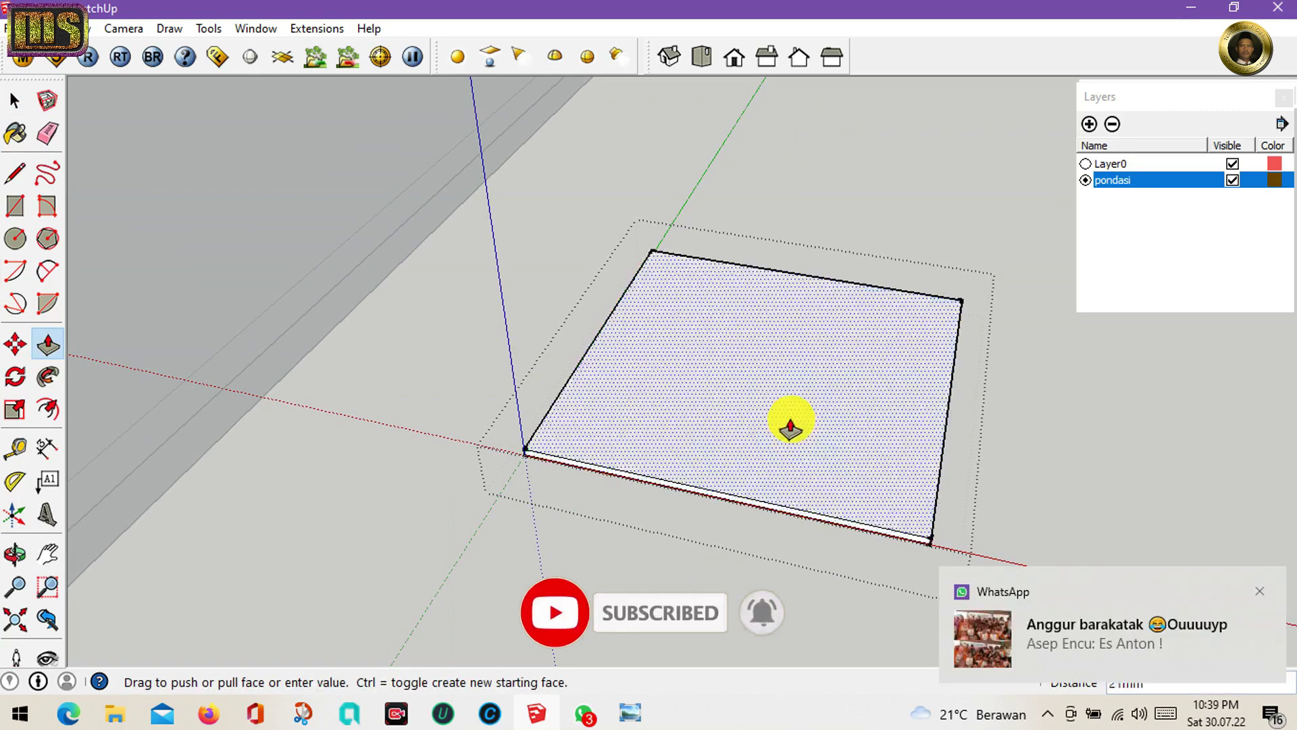
text(200)
key(Return)
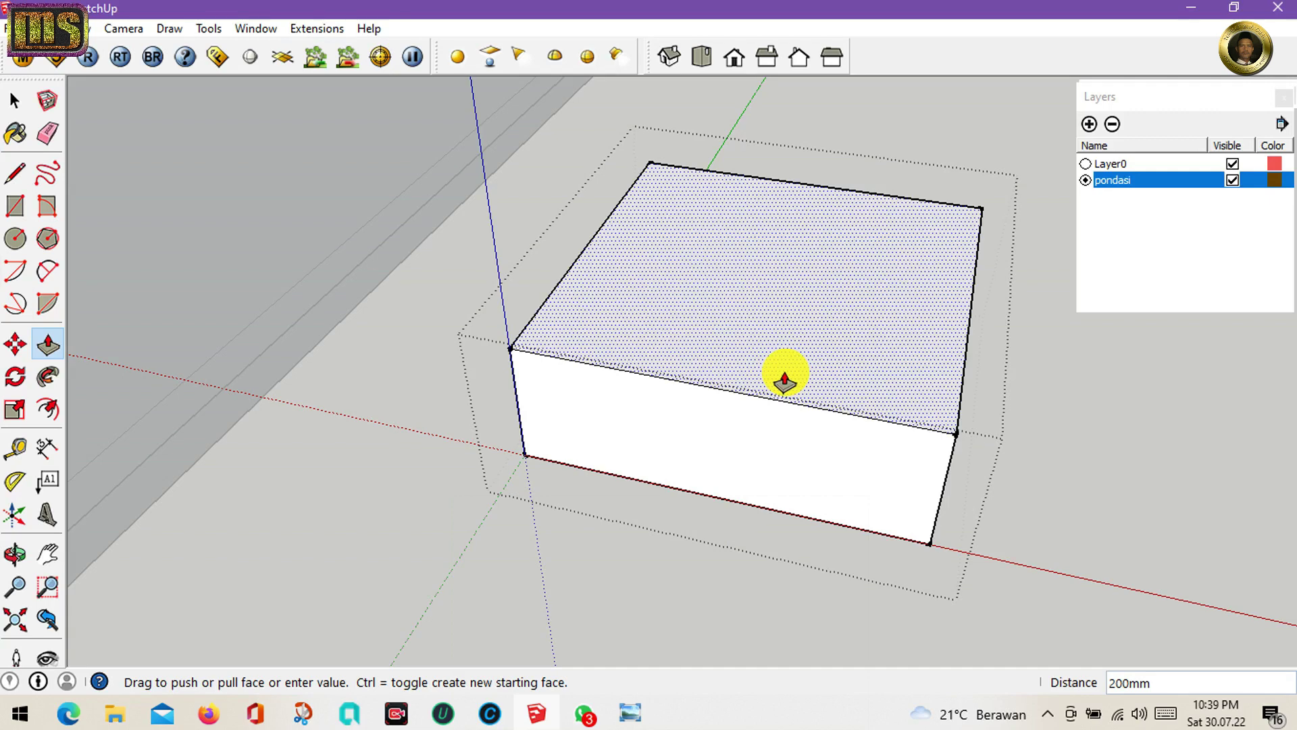
key(space)
- Place guides 300 mm in from two top edges, plus 100 mm offsets around the centre
key(t)
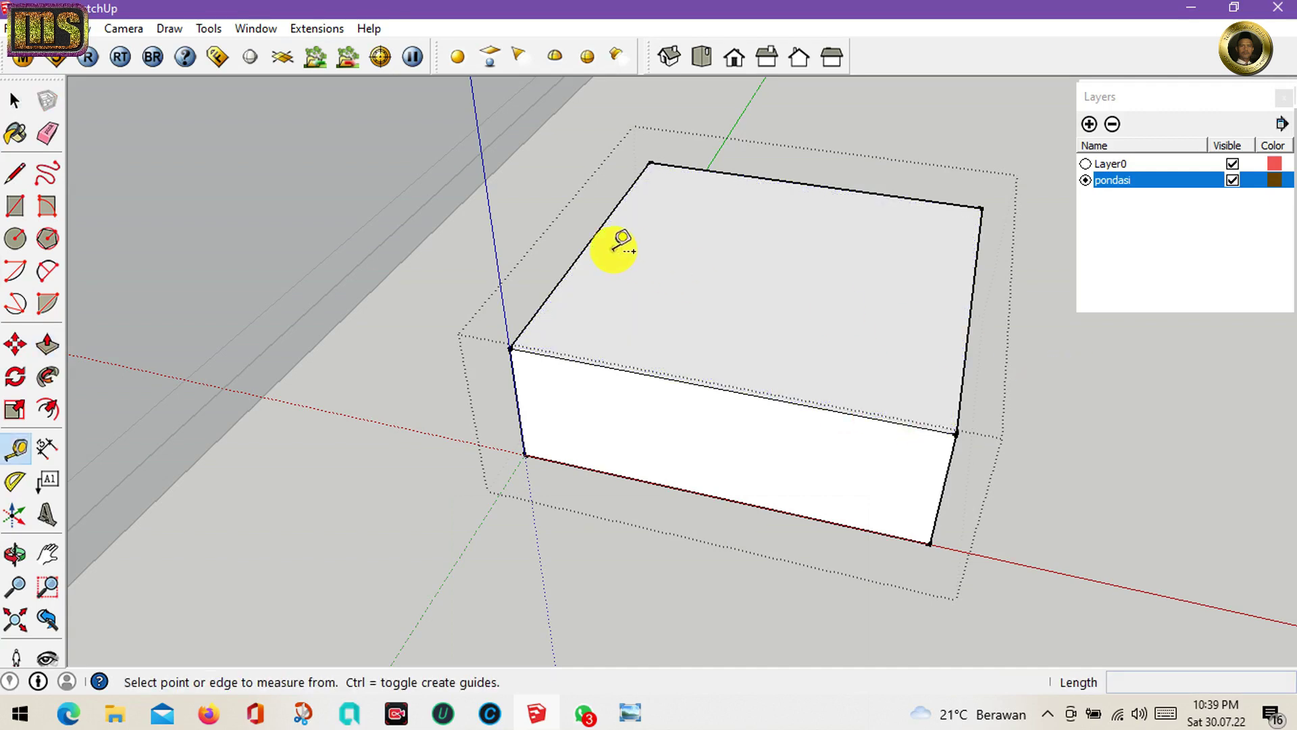
click(597, 235)
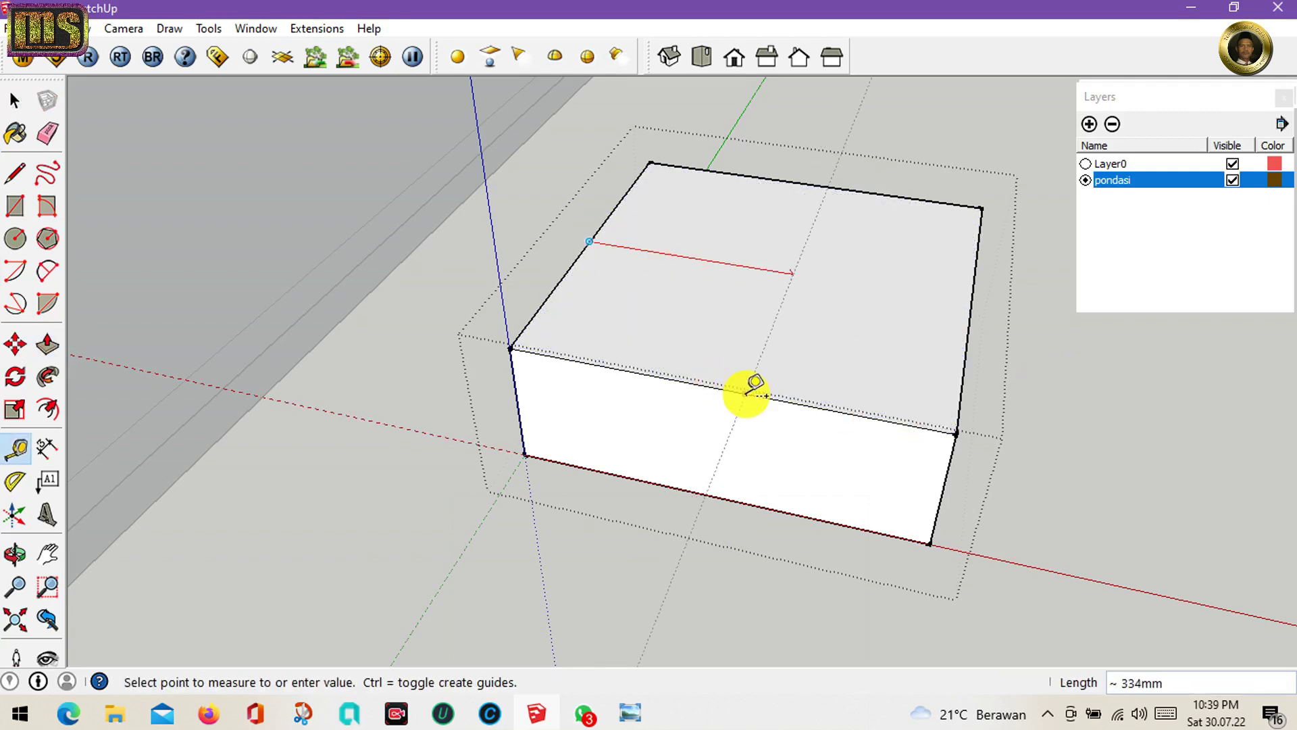
text(300)
key(Return)
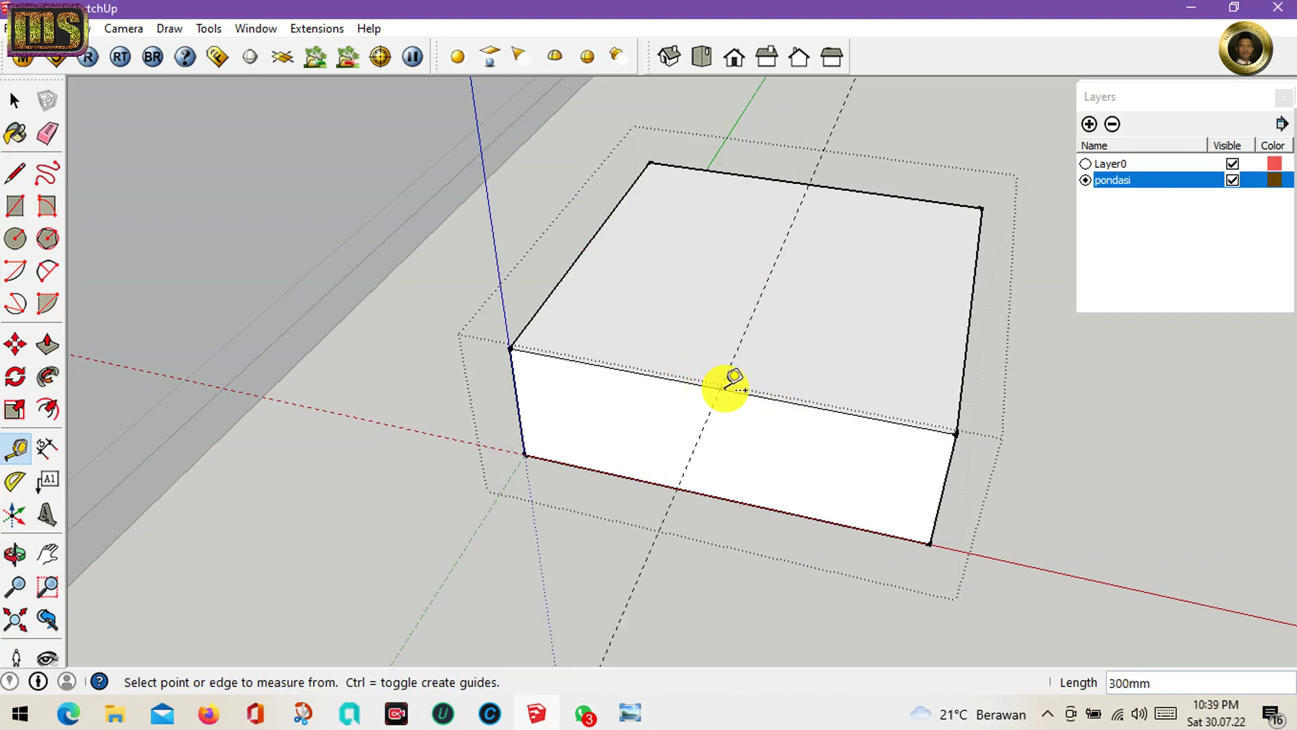
click(901, 197)
click(971, 298)
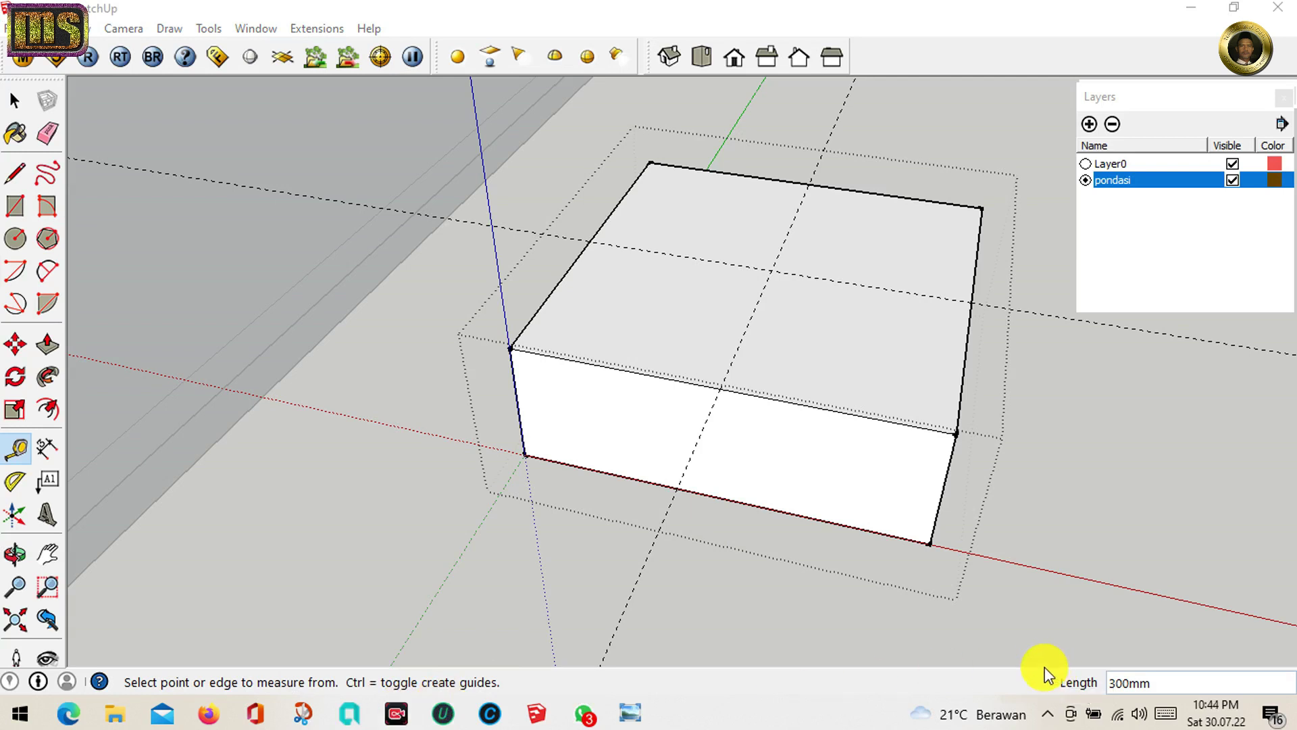
click(753, 316)
text(100)
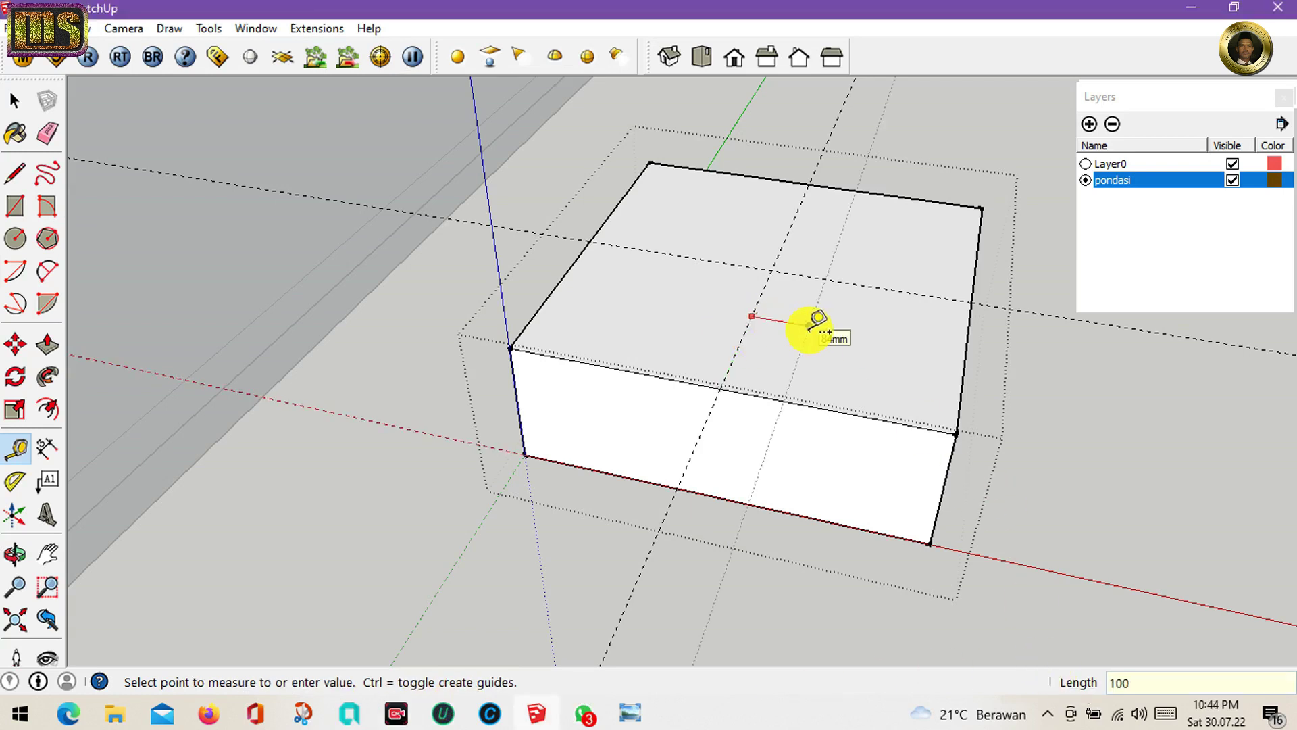
key(Return)
click(748, 323)
text(00)
key(Return)
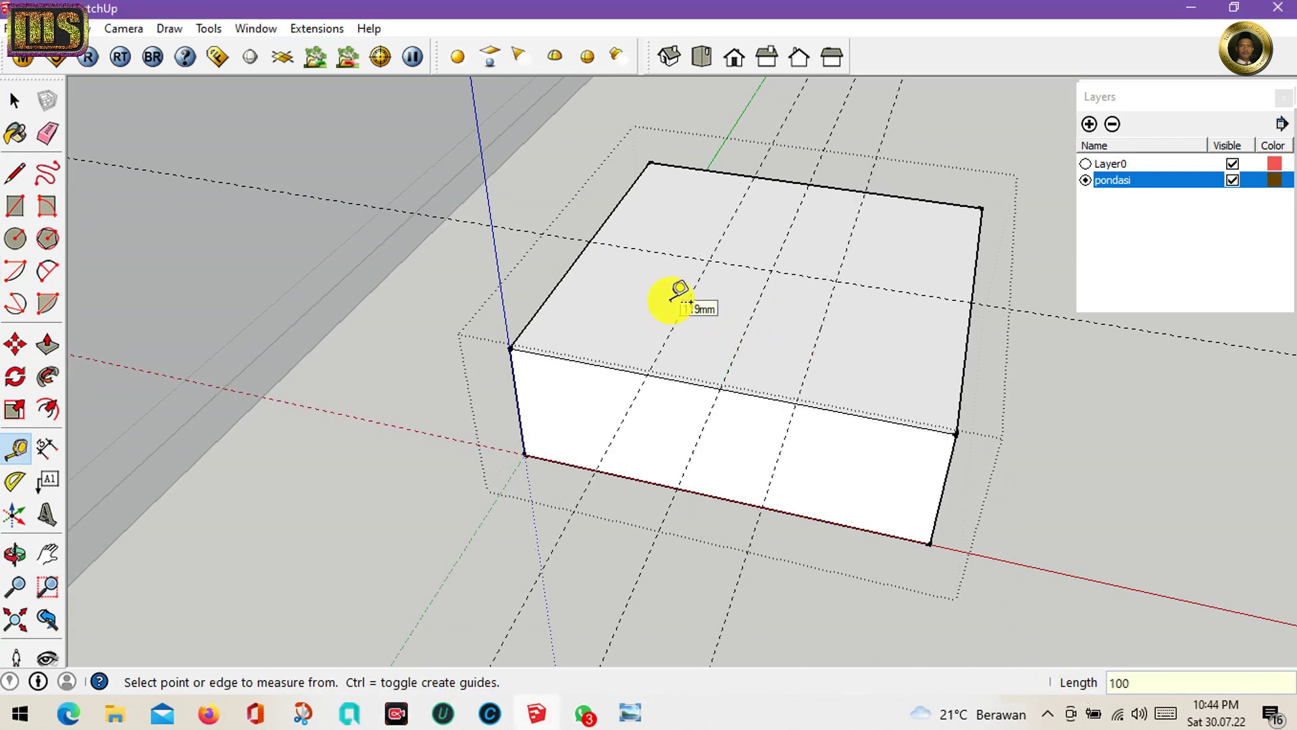
click(858, 285)
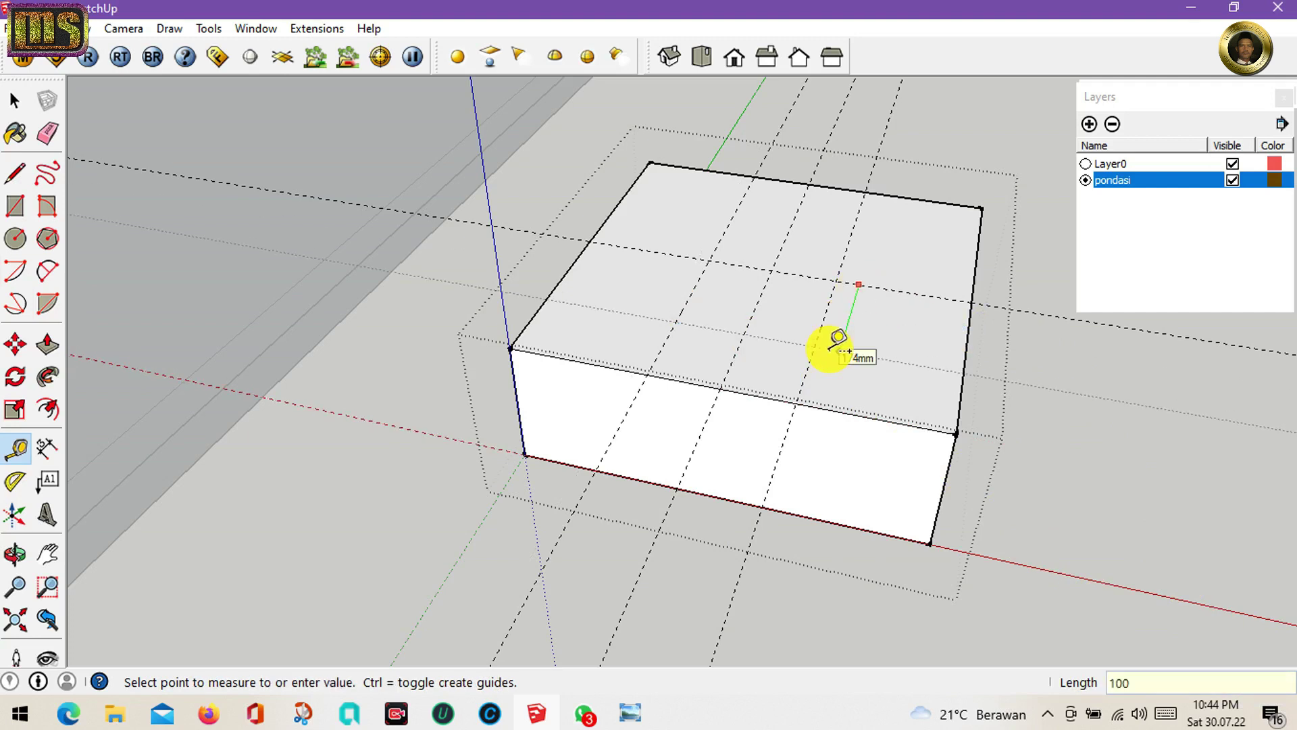
key(Return)
click(880, 287)
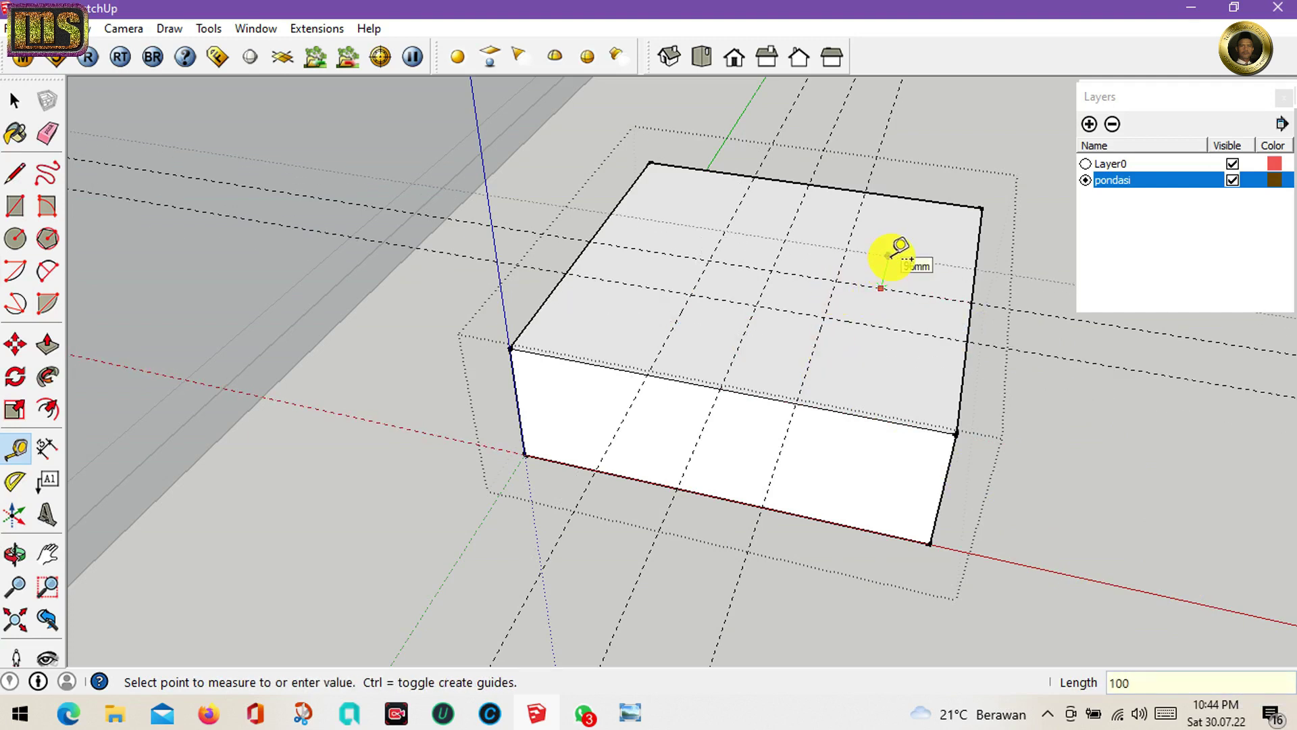
key(Return)
- Draw the centre square between the guides and raise it 800 mm into a column
key(r)
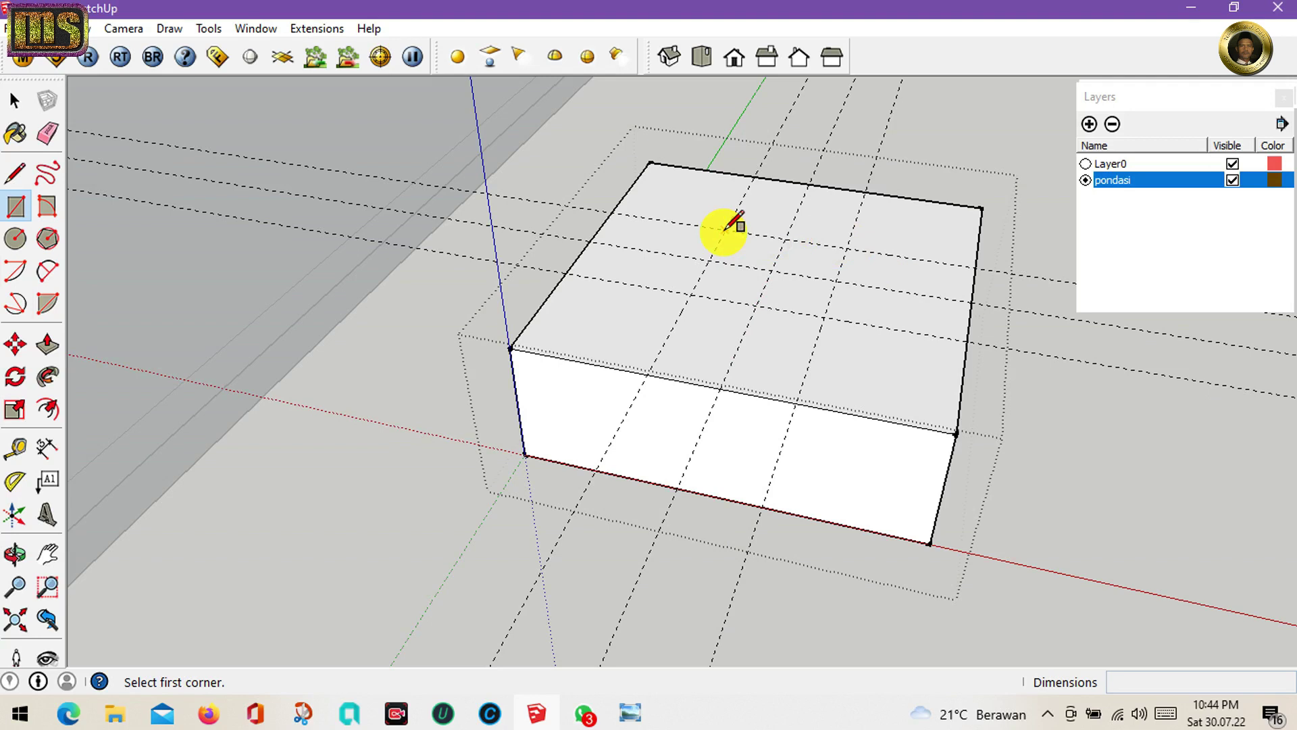
click(725, 231)
key(p)
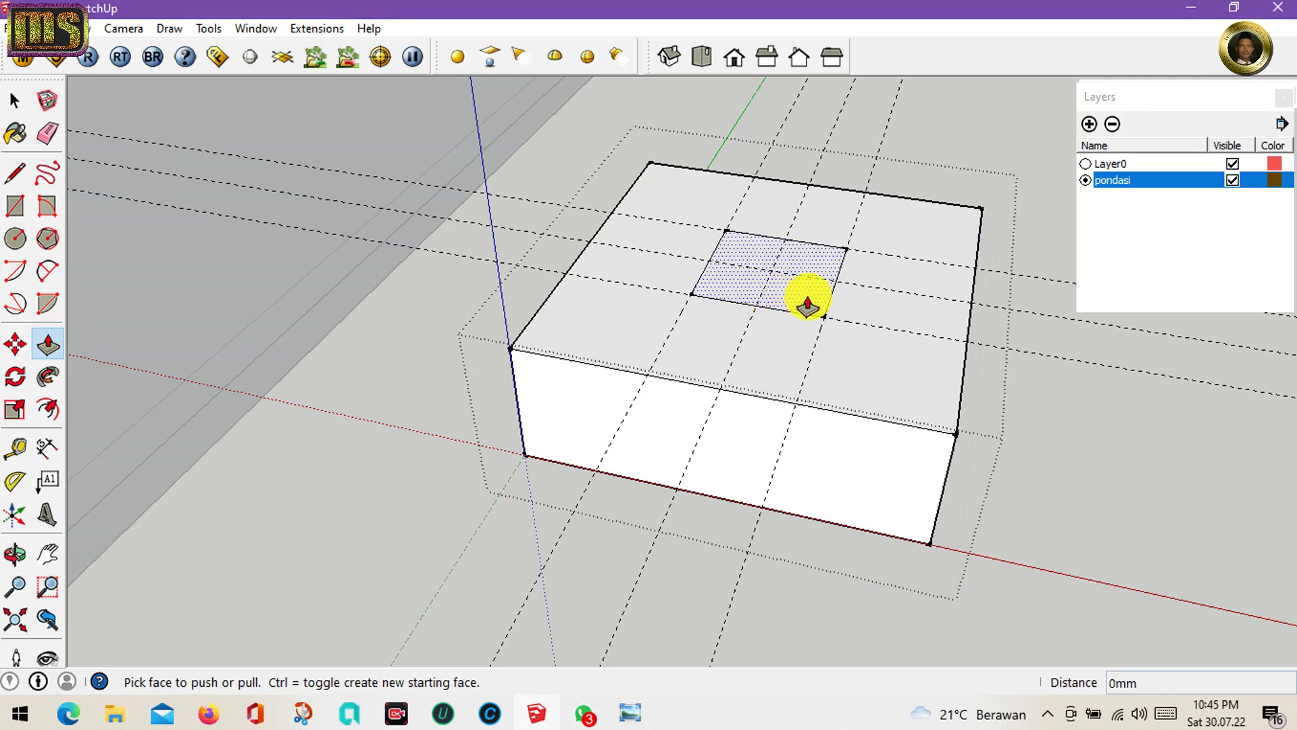
click(808, 306)
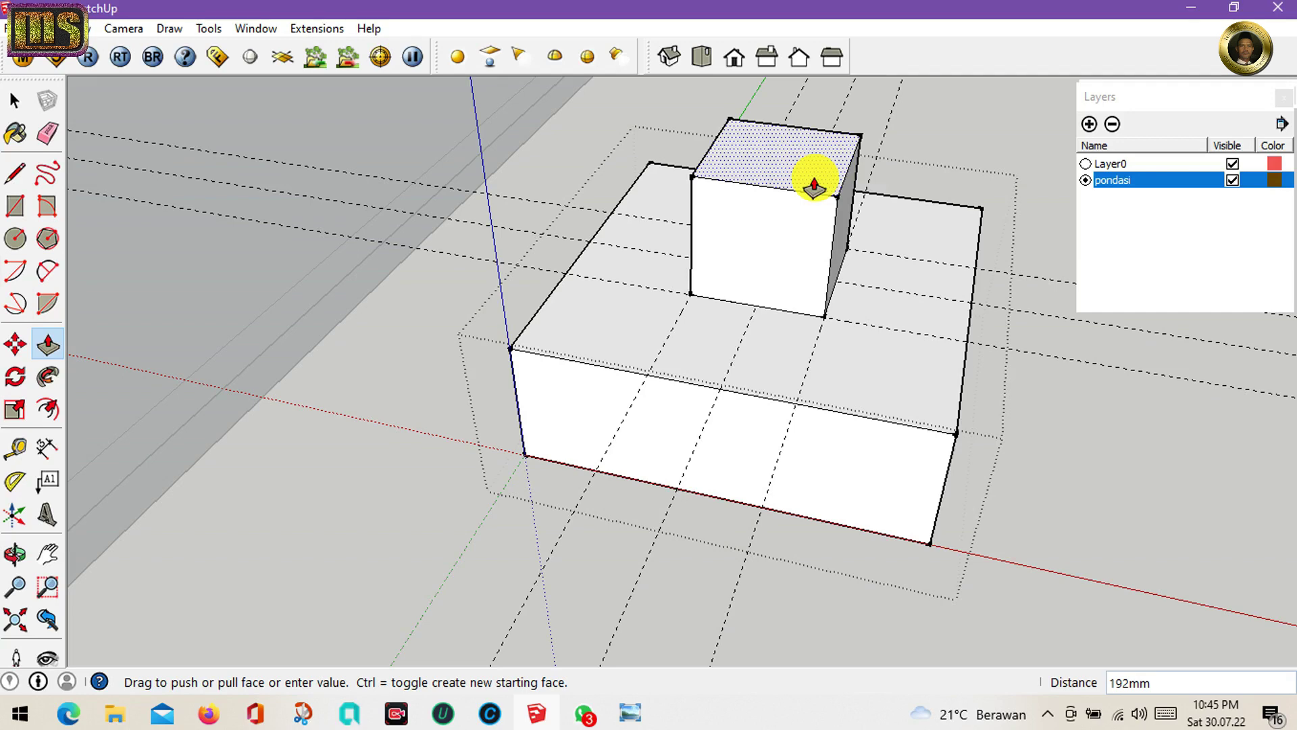
key(Return)
key(space)
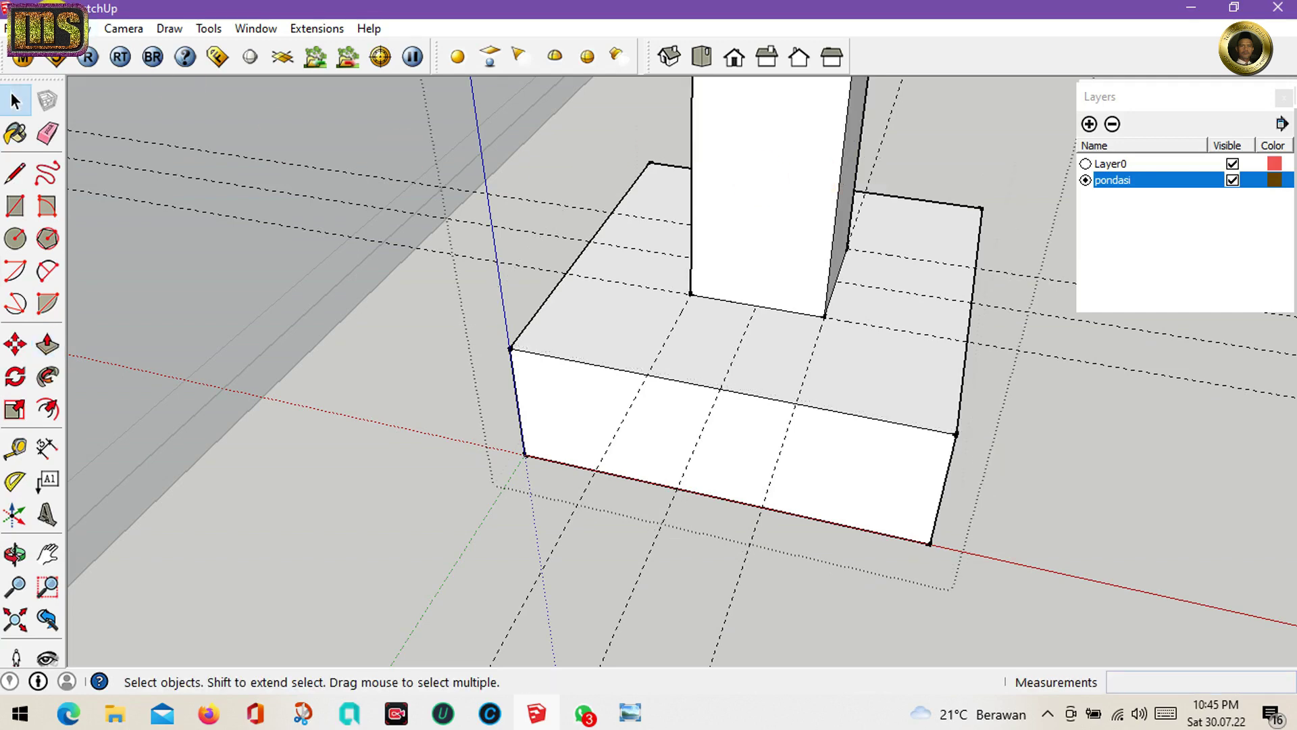
- Delete all guides and close the footing group
click(65, 29)
click(88, 205)
right_click(1085, 441)
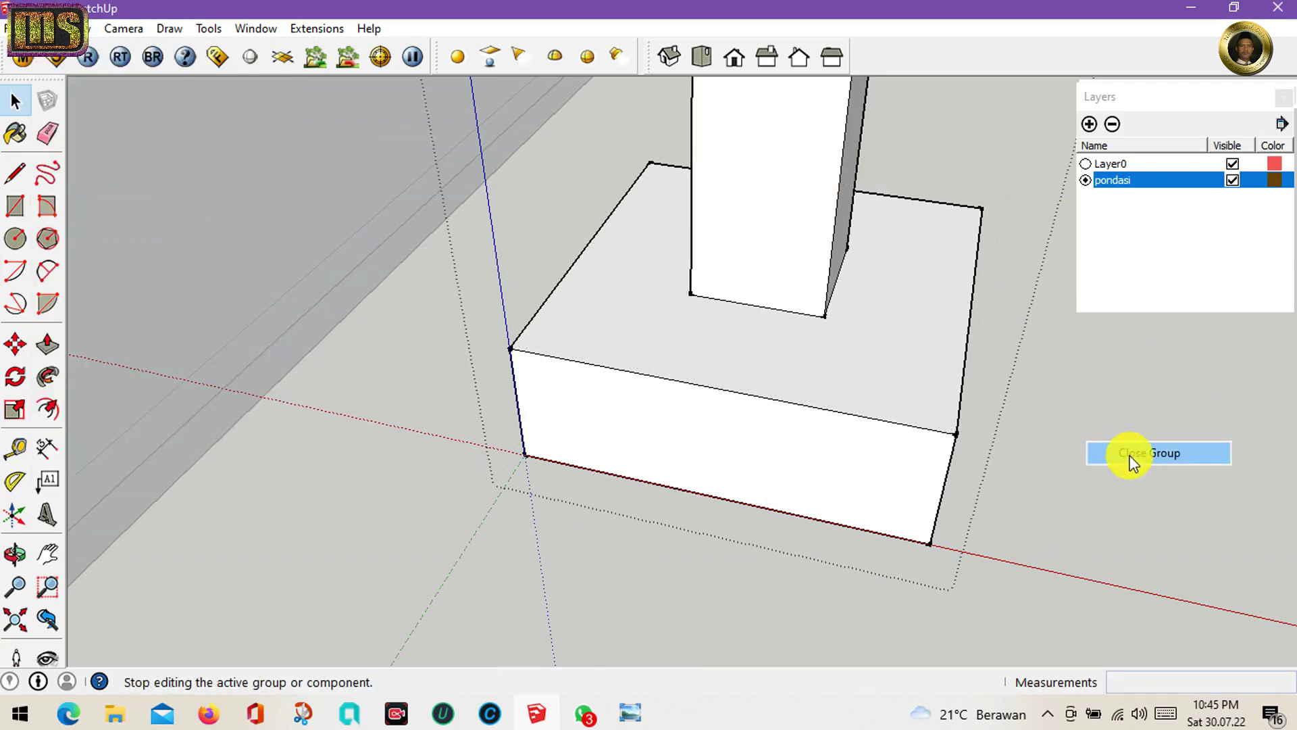
click(1130, 454)
click(788, 238)
scroll(788, 237, down, 1)
- Zoom in on the column and open its group for editing
scroll(783, 233, down, 3)
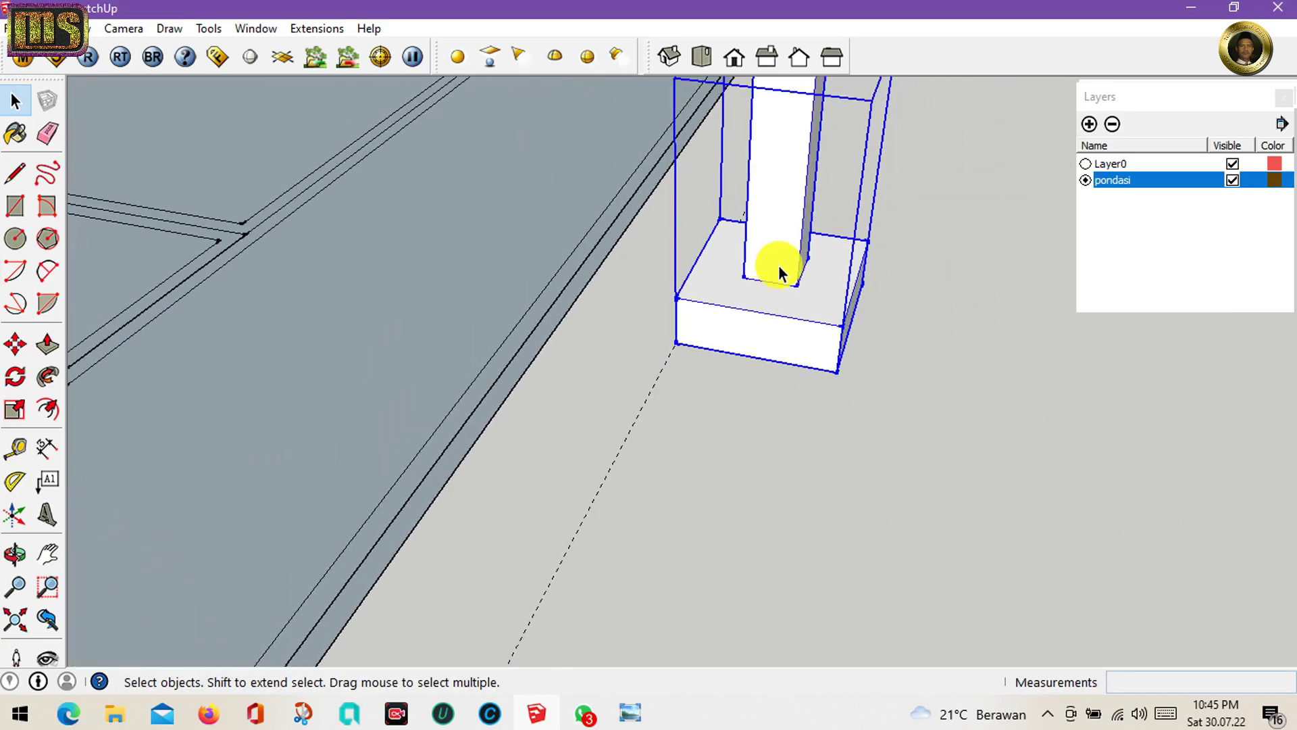
scroll(777, 227, down, 2)
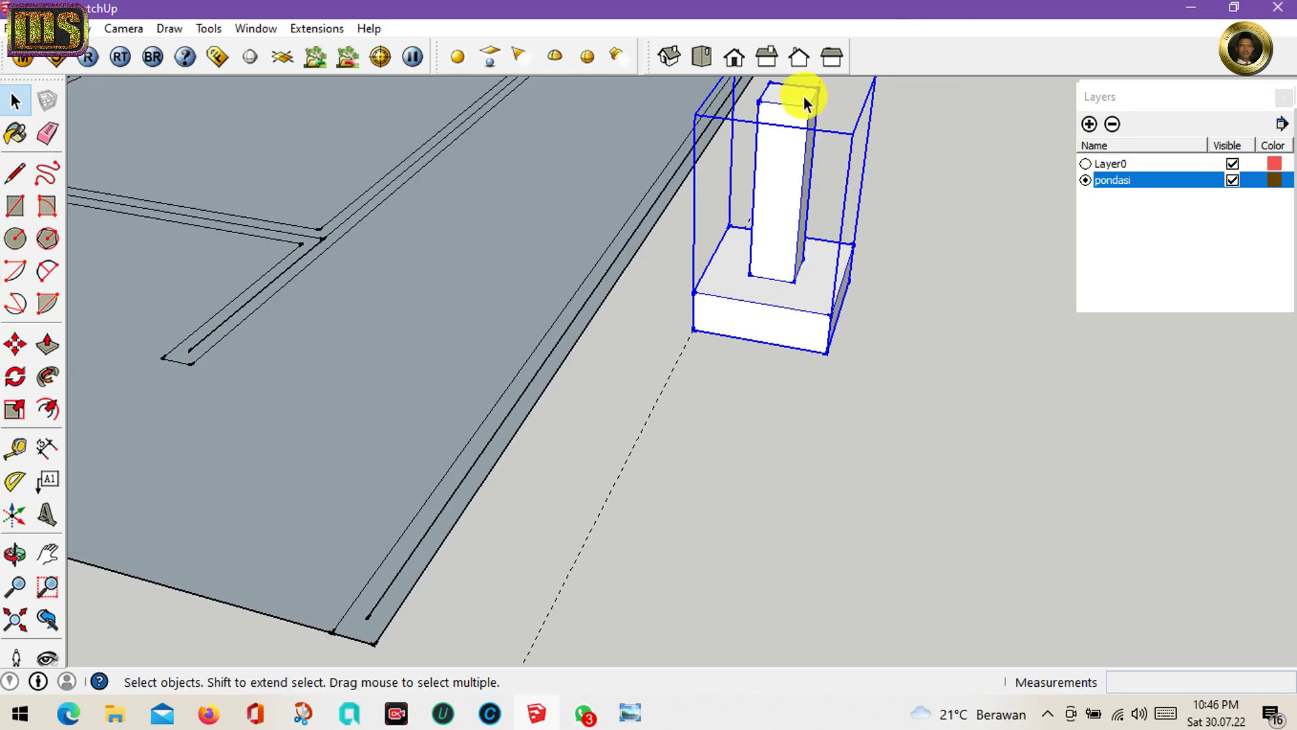
key(h)
drag(802, 96, 730, 298)
scroll(726, 321, up, 3)
scroll(725, 344, up, 1)
key(space)
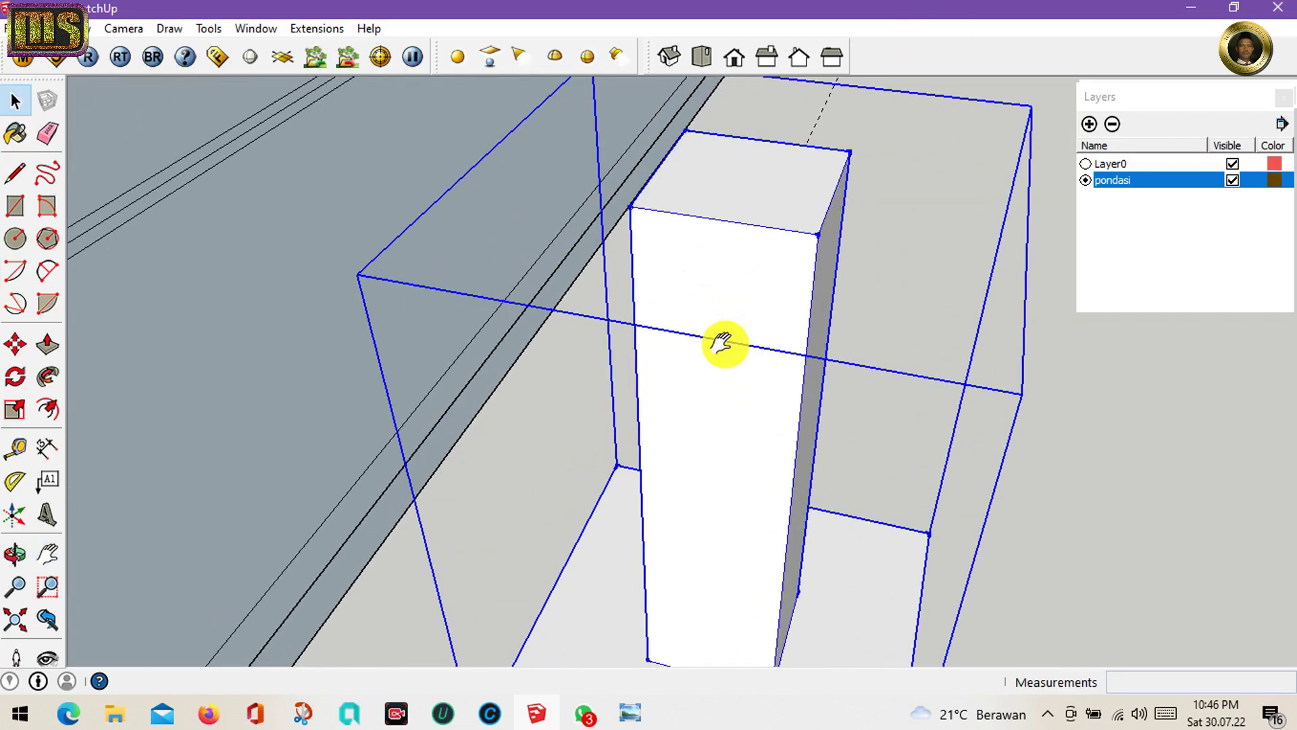
right_click(741, 237)
click(773, 337)
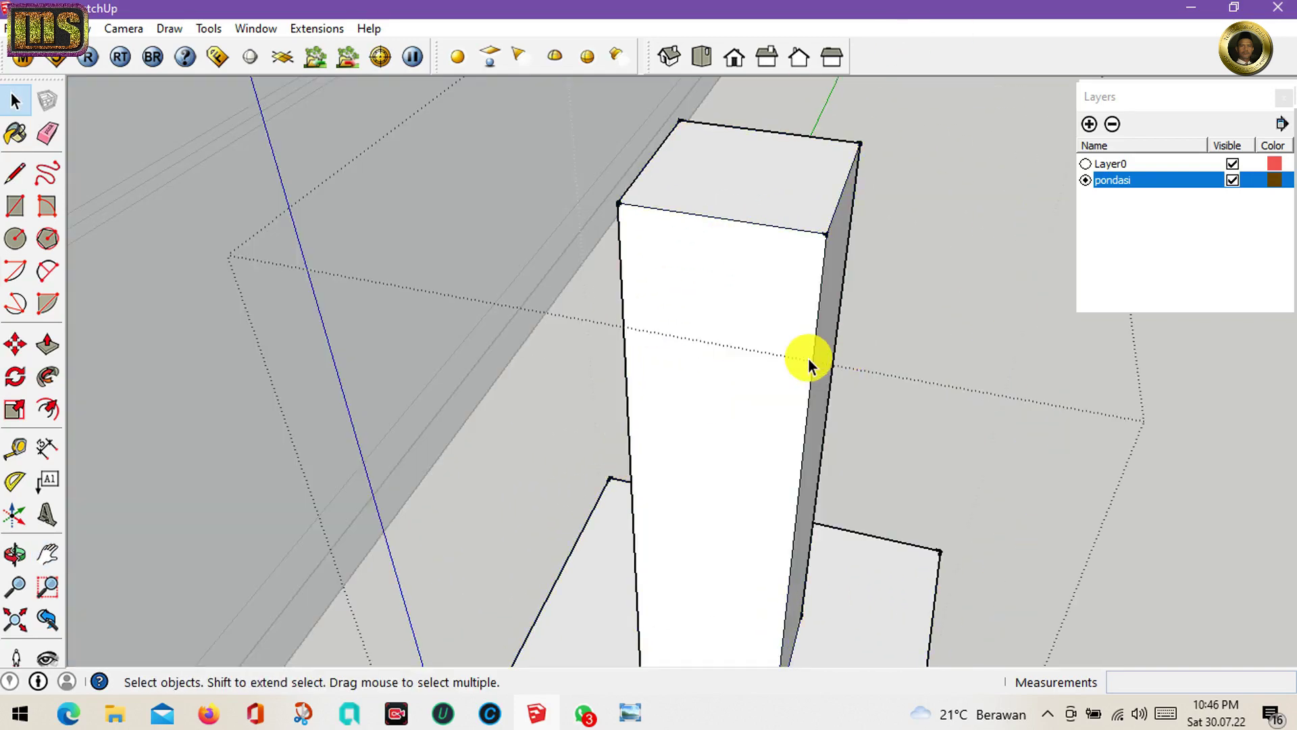
- Draw crossing diagonals on the column top, then close the group
key(l)
click(619, 202)
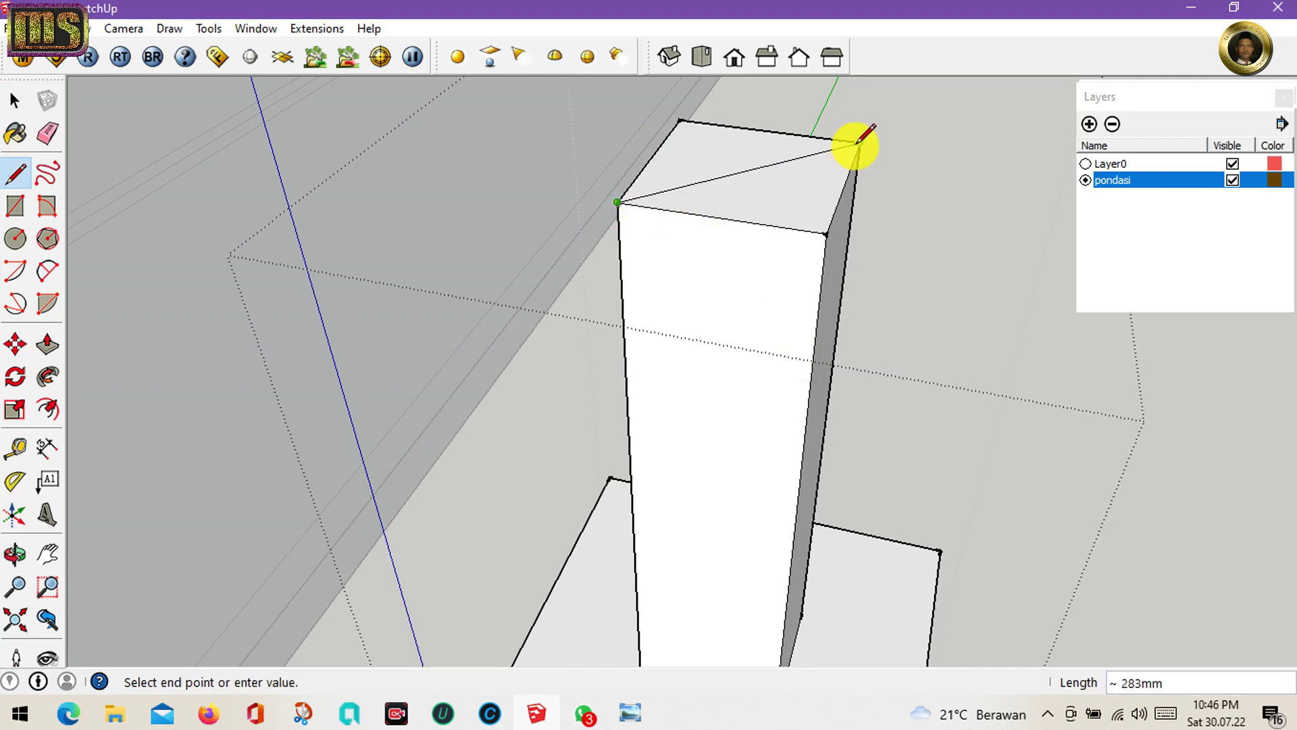
click(859, 143)
click(824, 233)
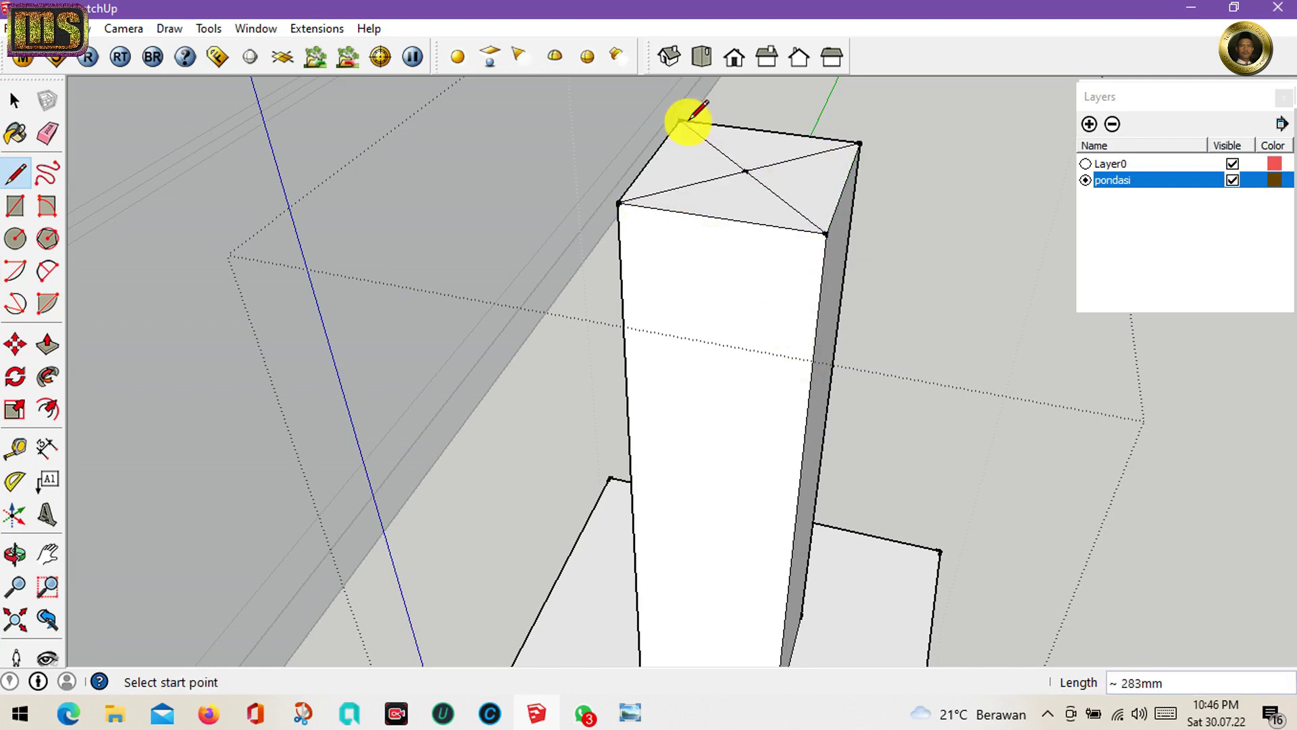
key(space)
right_click(858, 165)
click(892, 177)
- Copy the footing from the column-top centre onto the first wall corners
key(m)
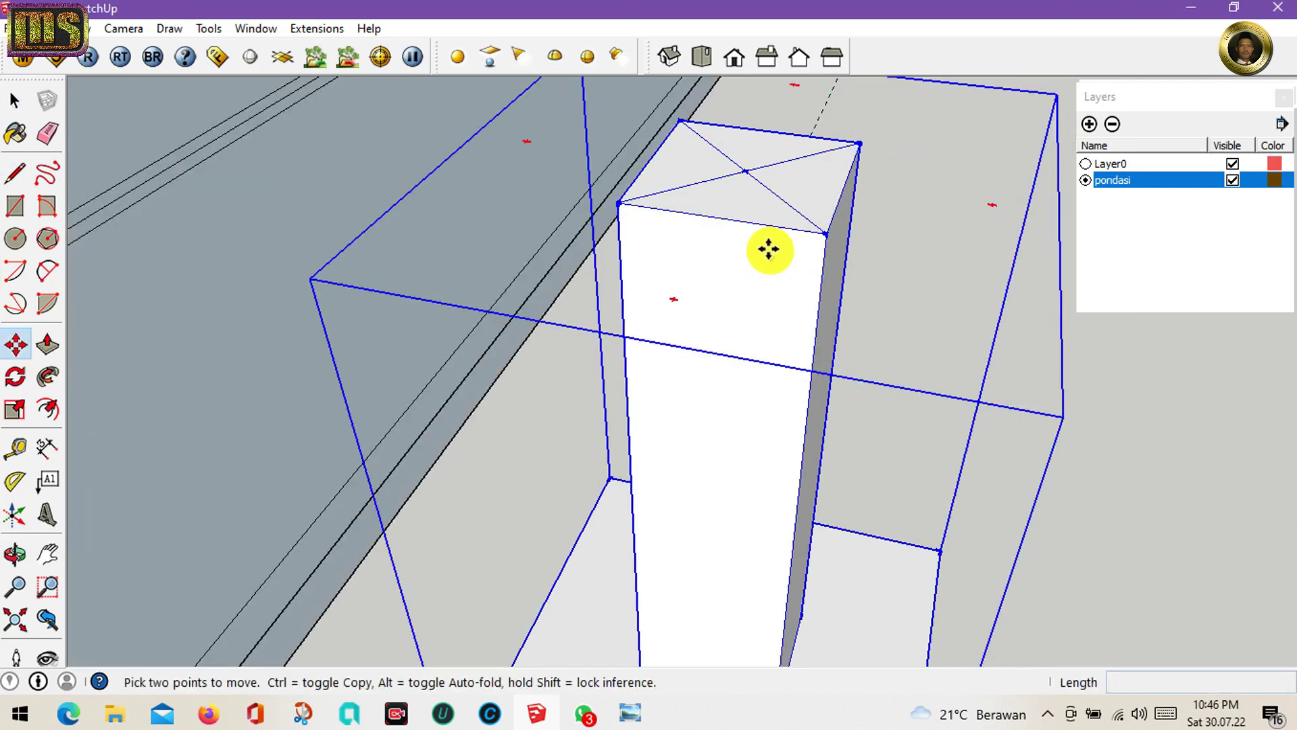
key(ctrl)
click(748, 175)
mouse_move(358, 307)
shift+middle_down()
mouse_move(689, 257)
mouse_move(595, 218)
mouse_move(521, 327)
mouse_move(483, 237)
shift+middle_up()
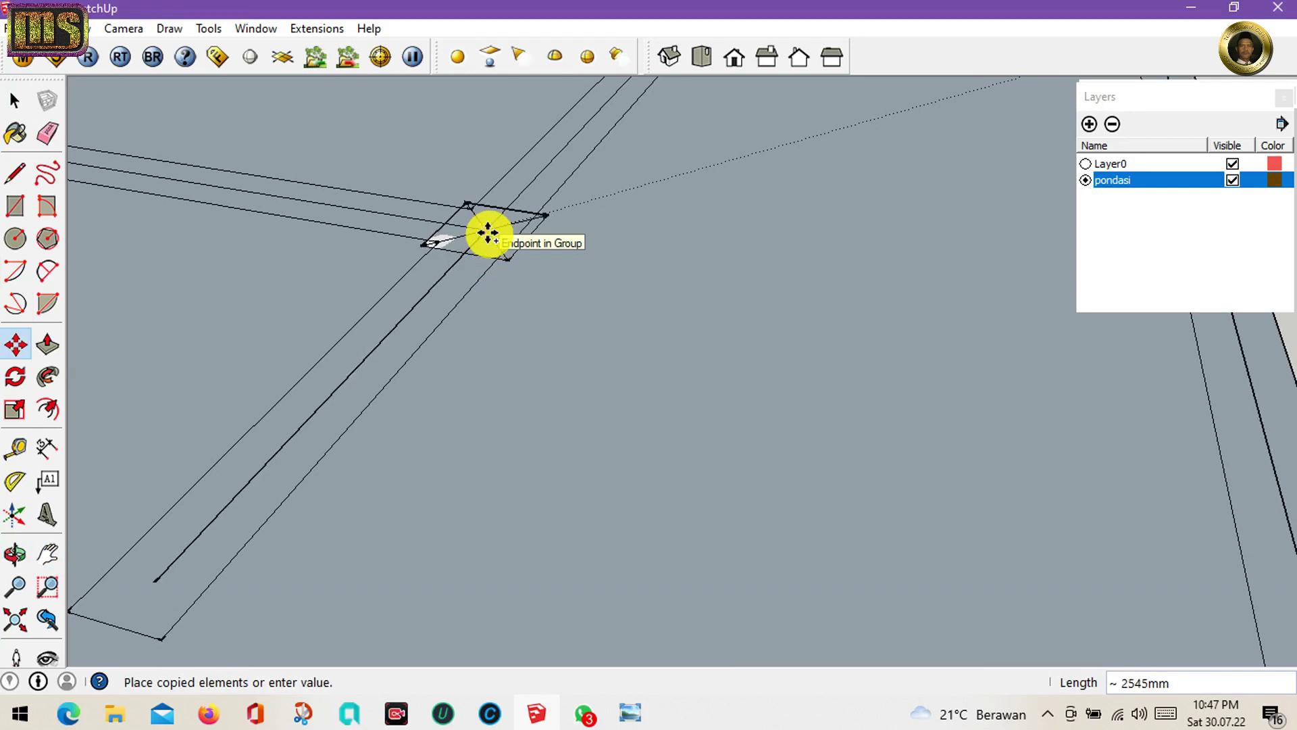
click(487, 233)
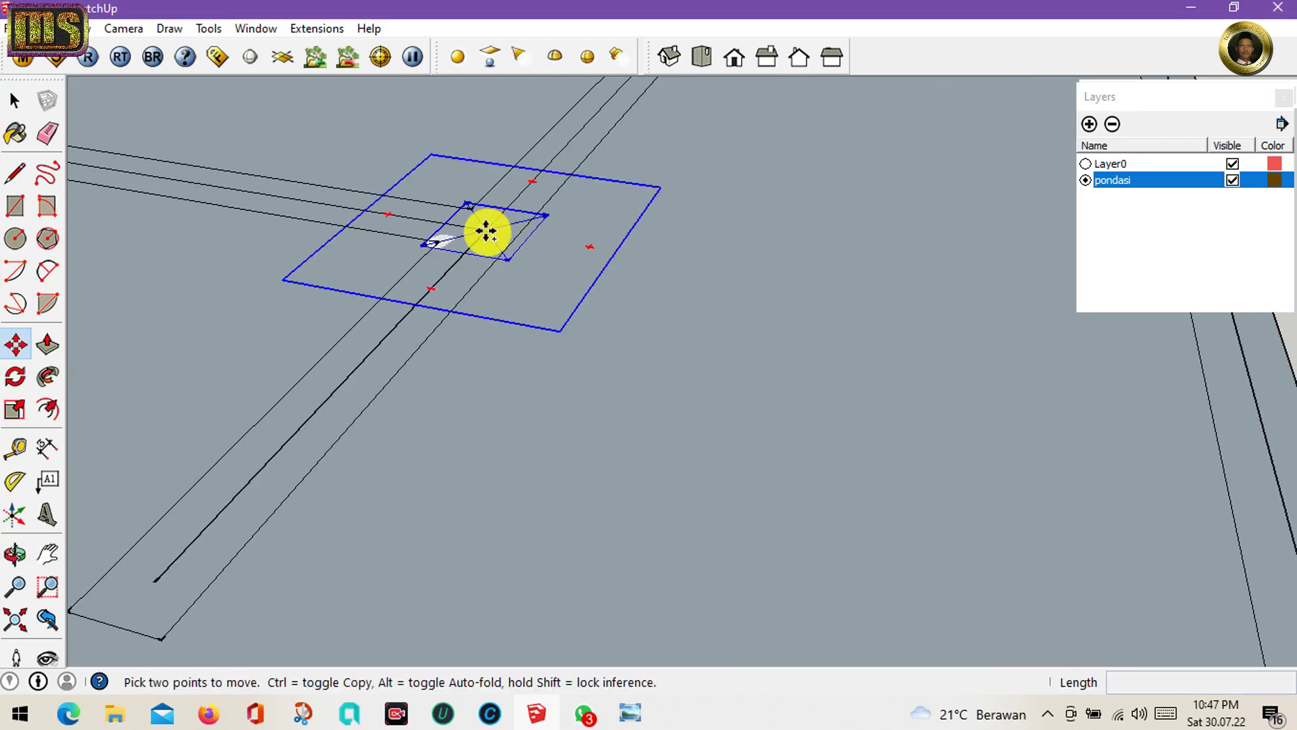
click(484, 231)
key(ctrl)
mouse_move(377, 185)
shift+middle_down()
mouse_move(696, 238)
mouse_move(549, 231)
shift+middle_up()
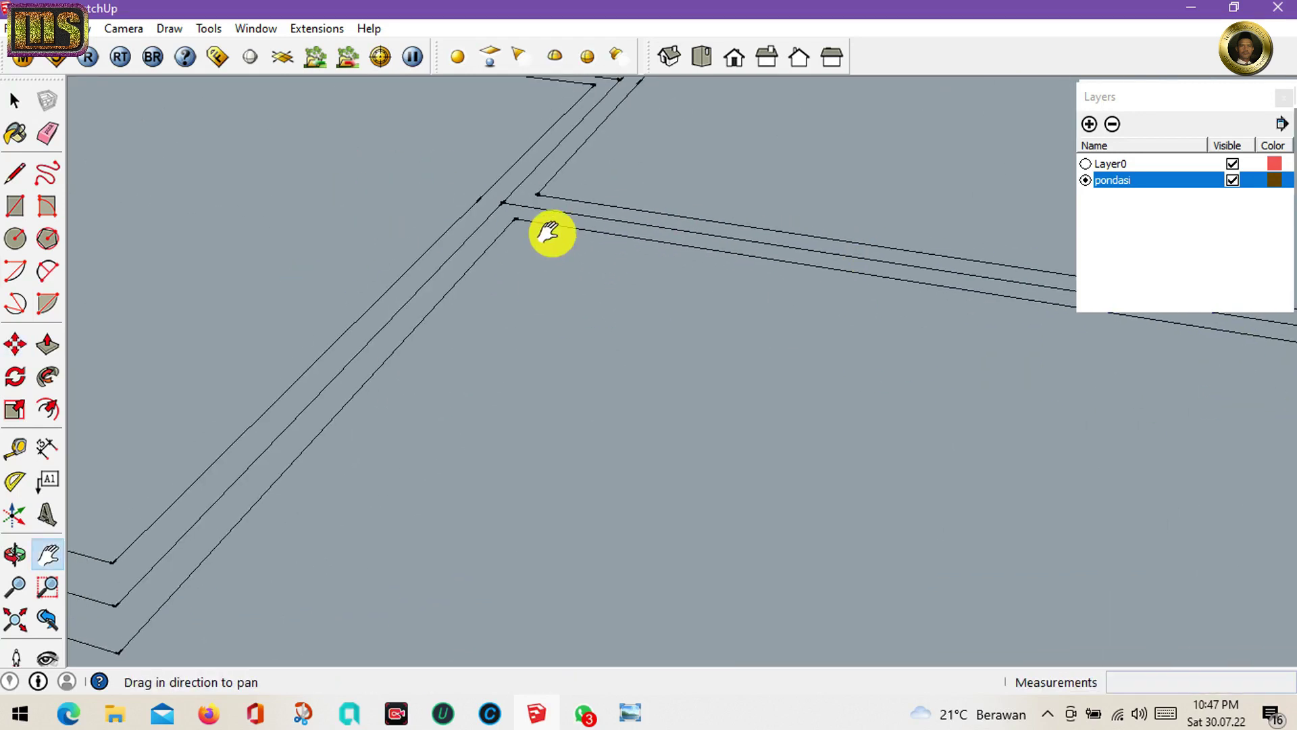
click(501, 206)
key(ctrl)
click(502, 206)
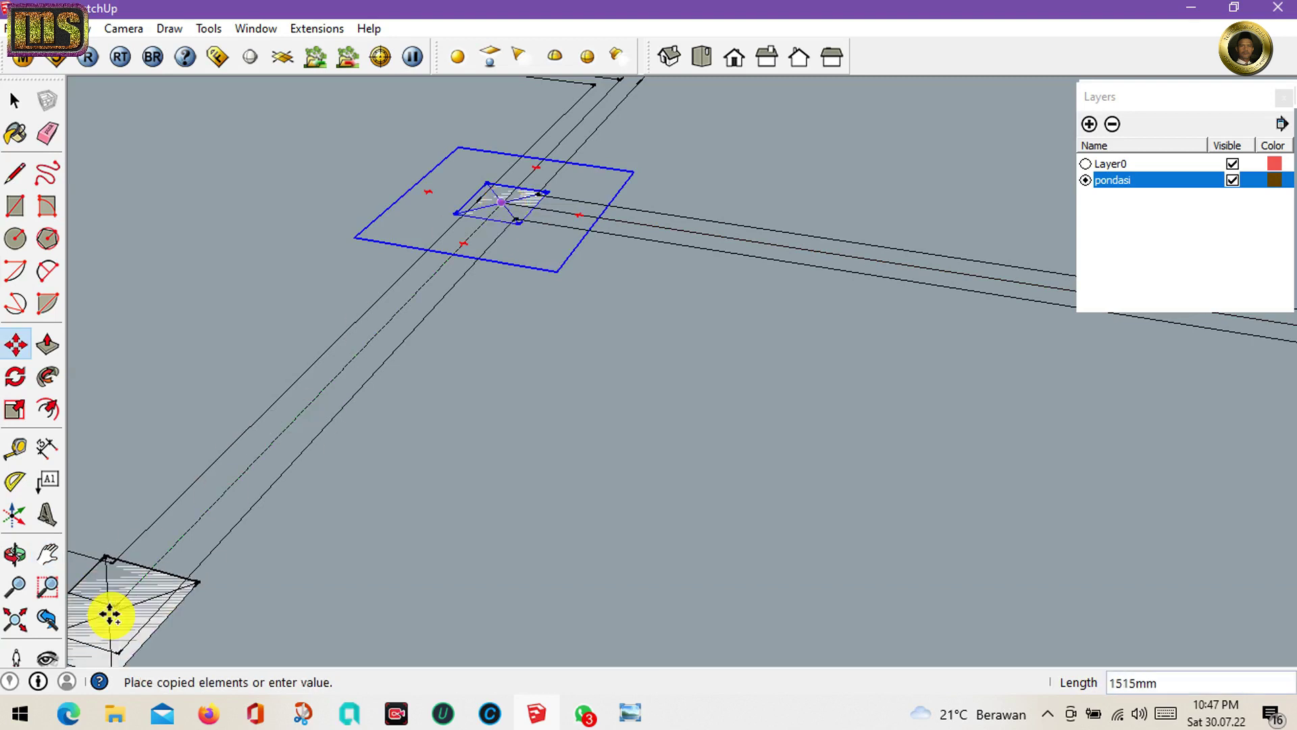
- Place more footing copies at the lower-left, upper and further wall corners
click(121, 601)
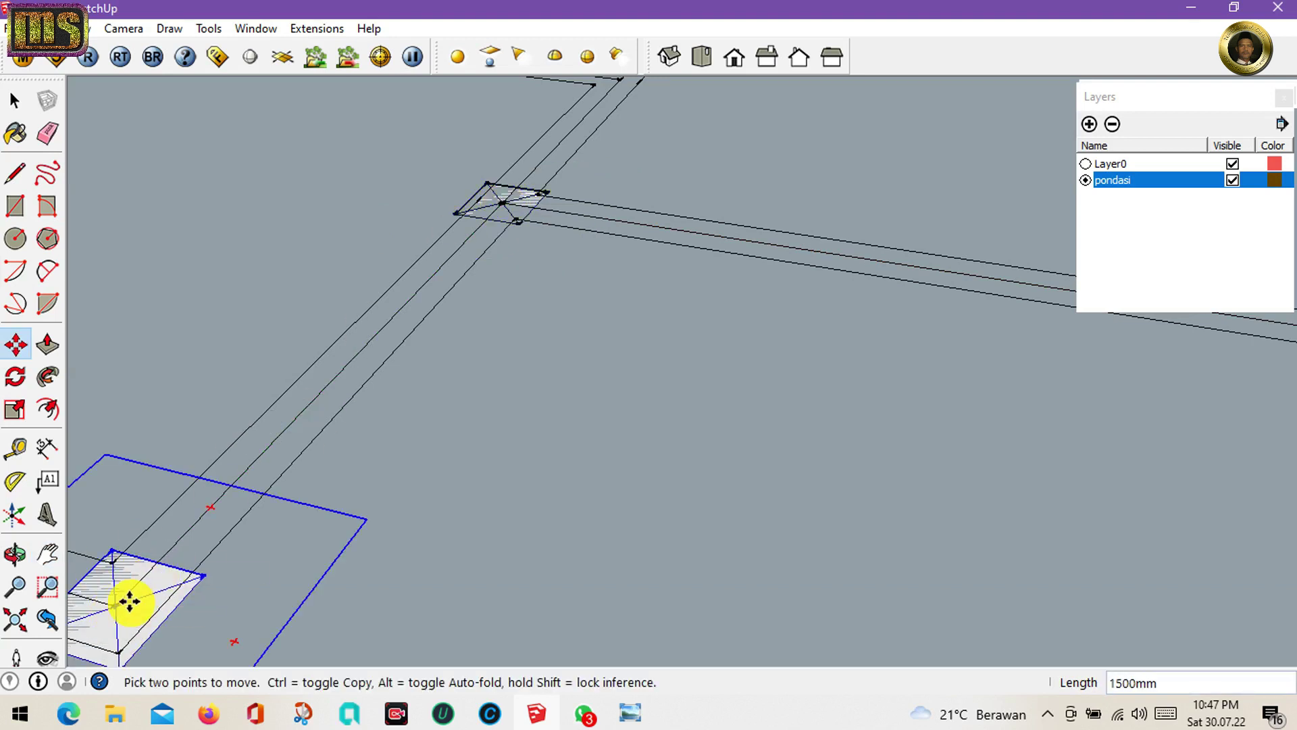
click(113, 606)
shift+middle_drag(539, 206, 295, 510)
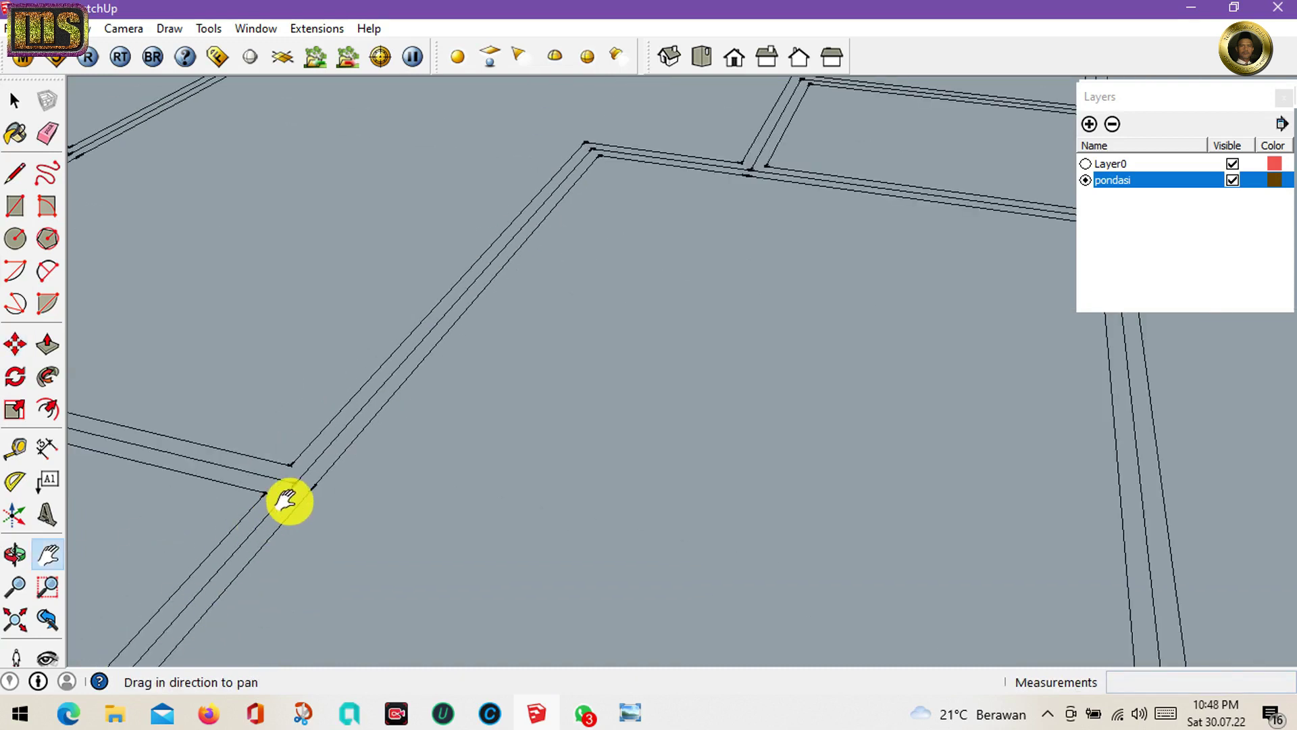
click(305, 481)
click(295, 483)
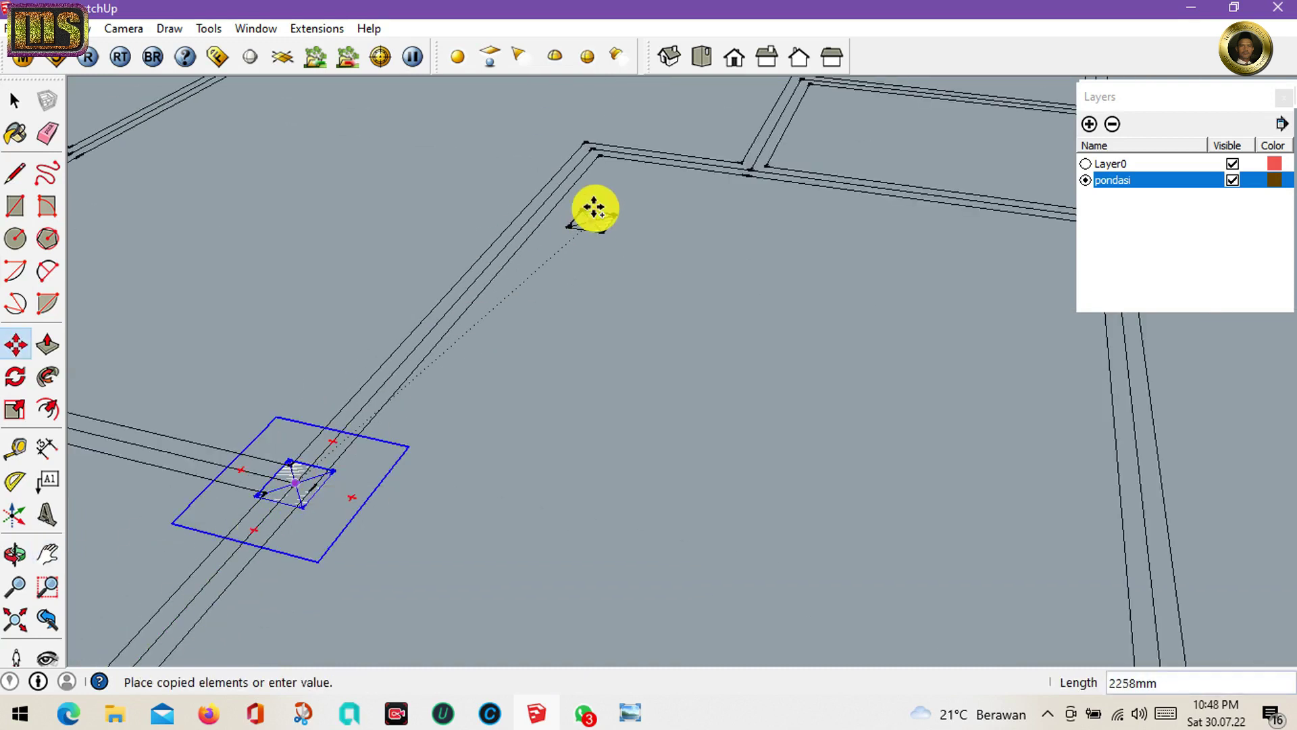
click(599, 146)
scroll(599, 146, up, 3)
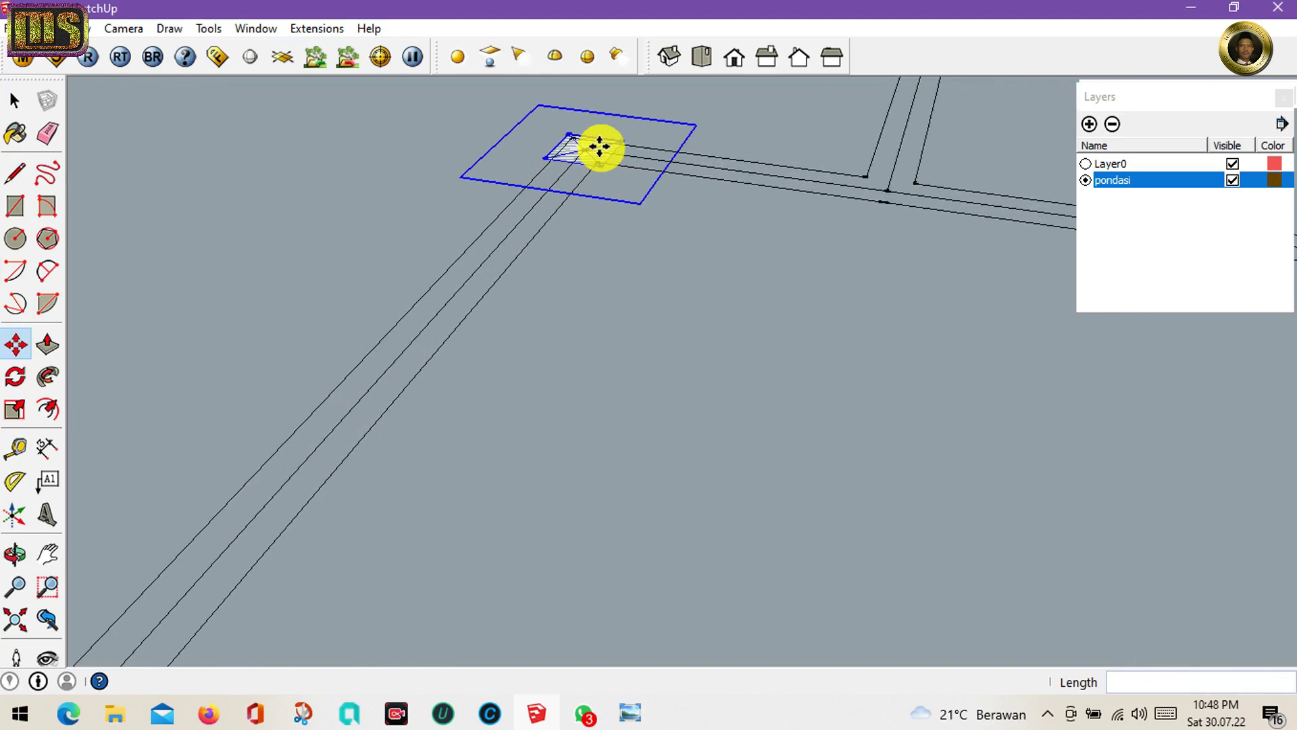
shift+middle_drag(599, 146, 436, 517)
scroll(421, 532, up, 2)
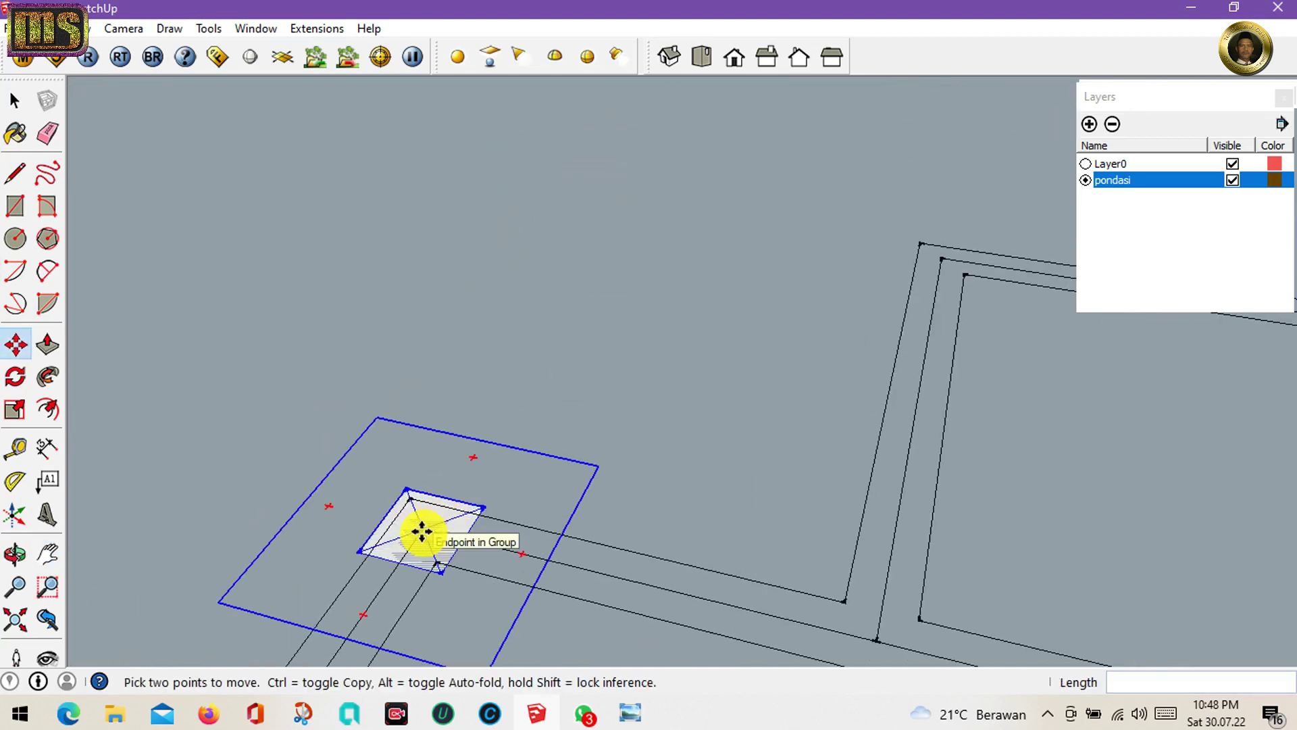
click(421, 531)
click(881, 640)
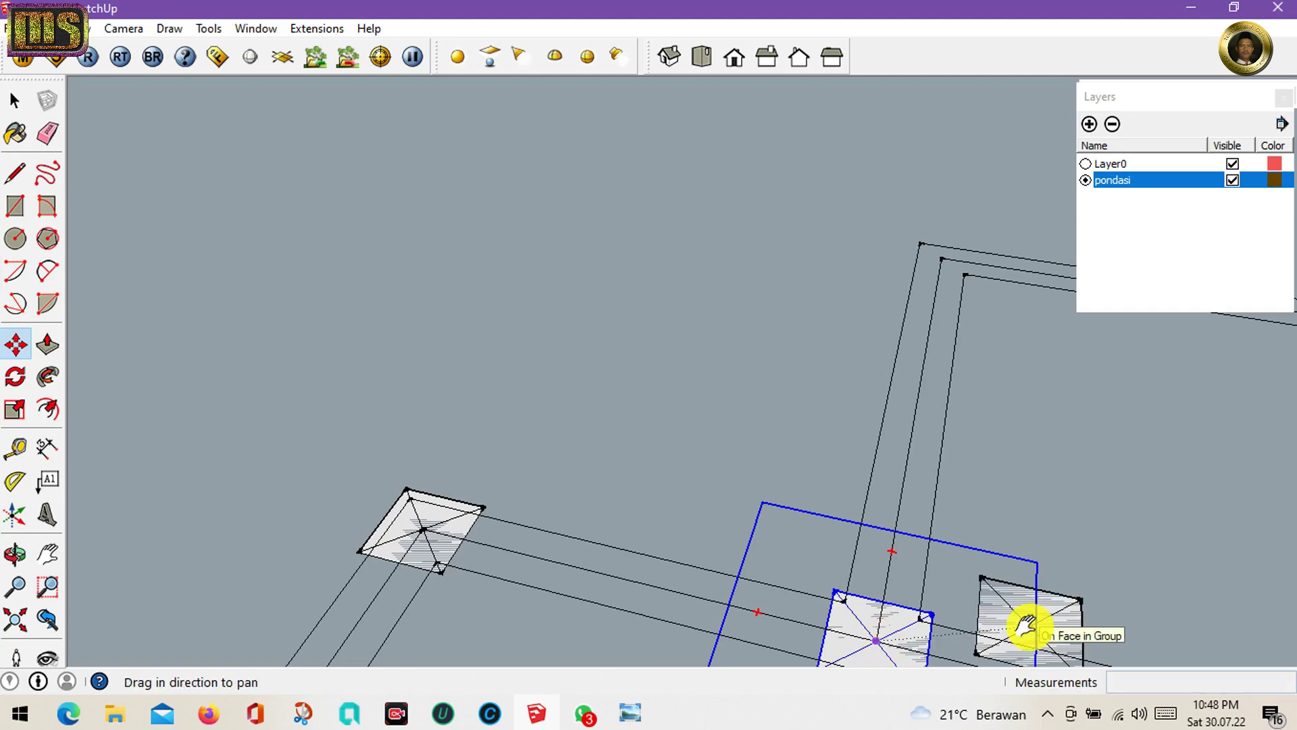
- Copy footings to the remaining intersections, the last 4000 mm along the wall
mouse_move(1027, 617)
shift+middle_down()
mouse_move(717, 360)
mouse_move(551, 385)
shift+middle_up()
click(550, 385)
click(562, 409)
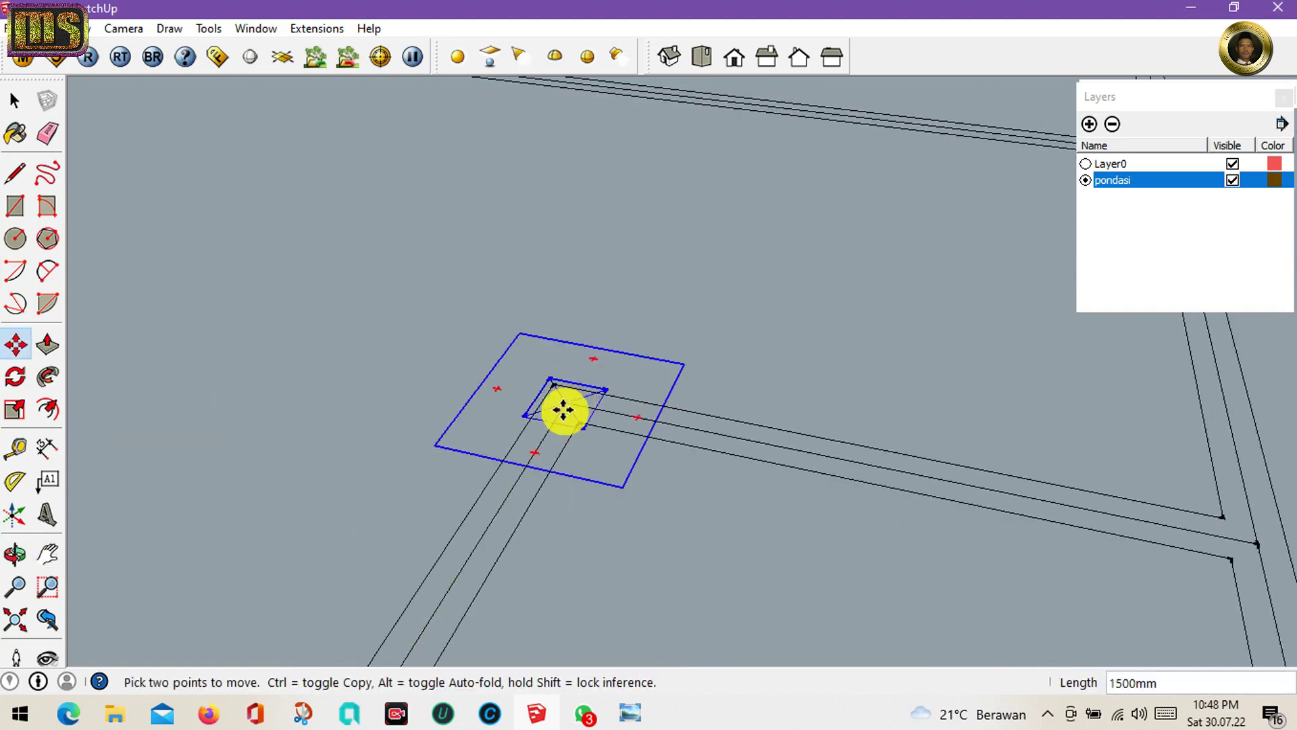
click(566, 407)
click(1257, 544)
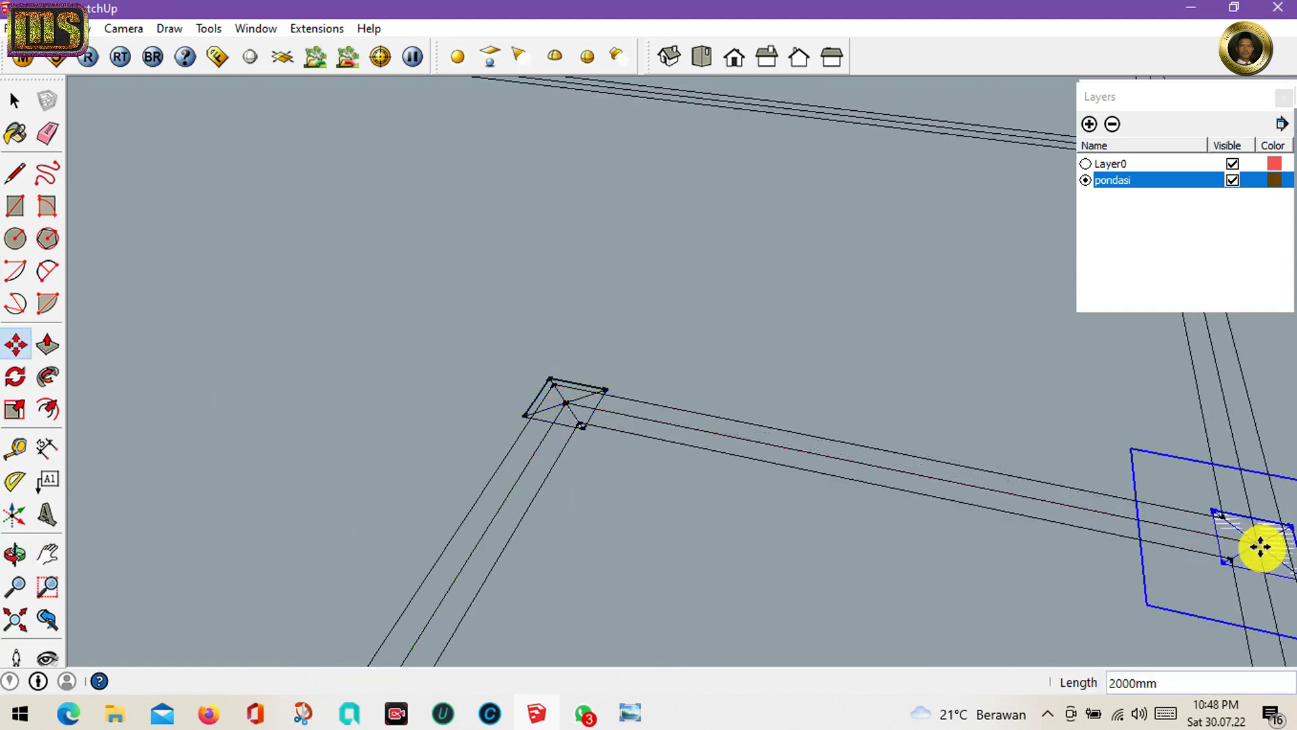
mouse_move(1257, 545)
shift+middle_down()
mouse_move(952, 431)
mouse_move(735, 371)
shift+middle_up()
click(758, 367)
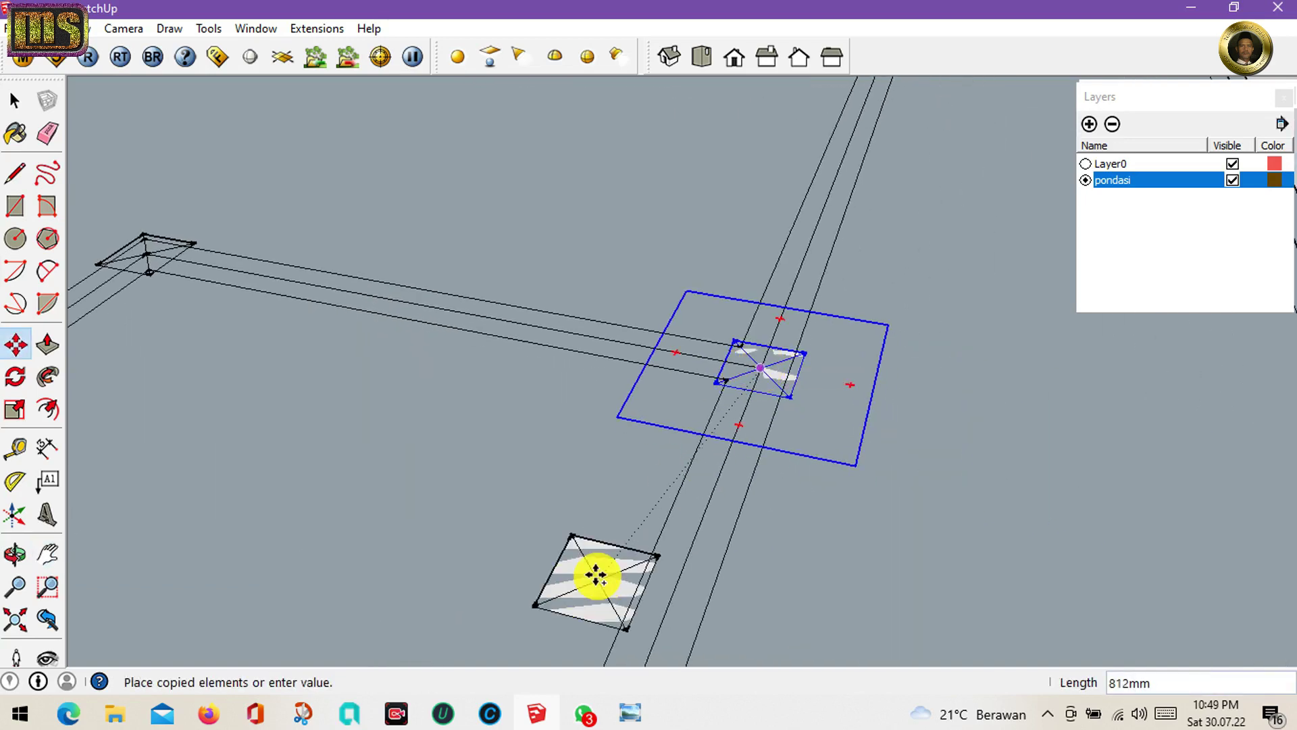
shift+middle_drag(594, 573, 712, 225)
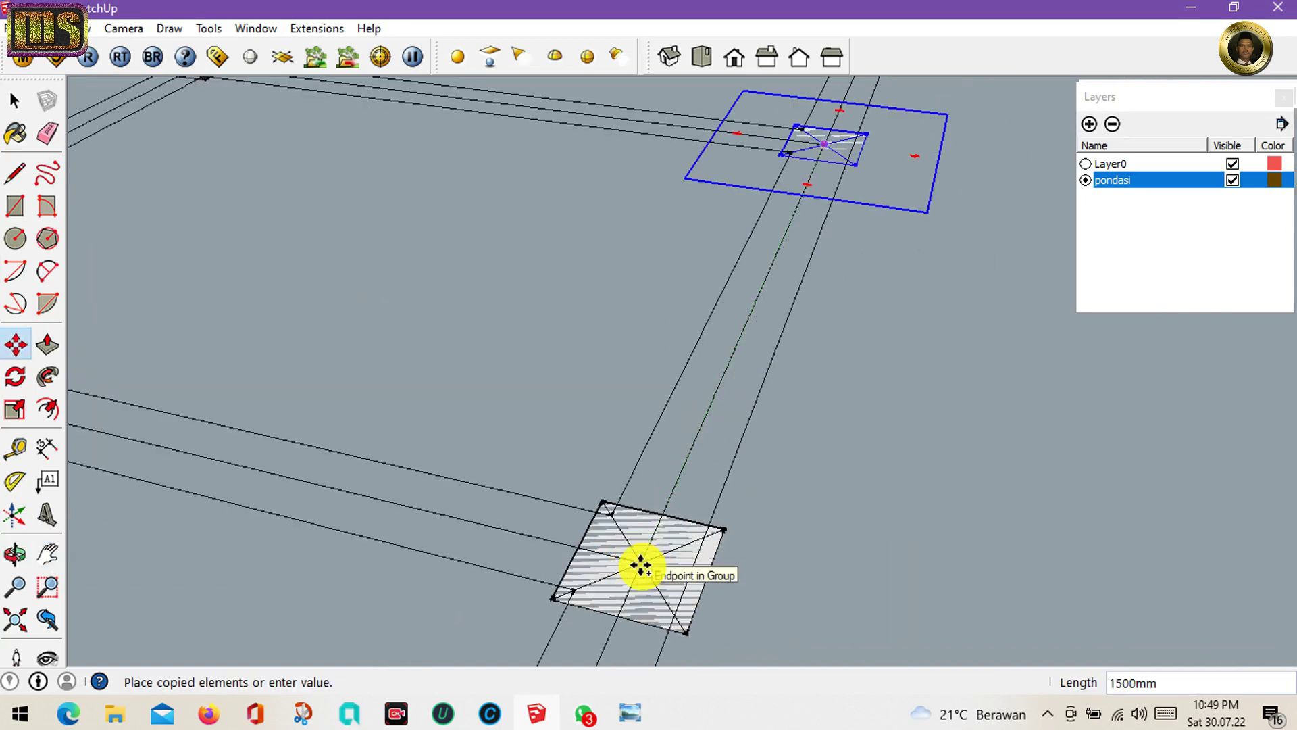
click(643, 563)
mouse_move(643, 563)
shift+middle_down()
mouse_move(648, 432)
mouse_move(669, 388)
shift+middle_up()
click(487, 618)
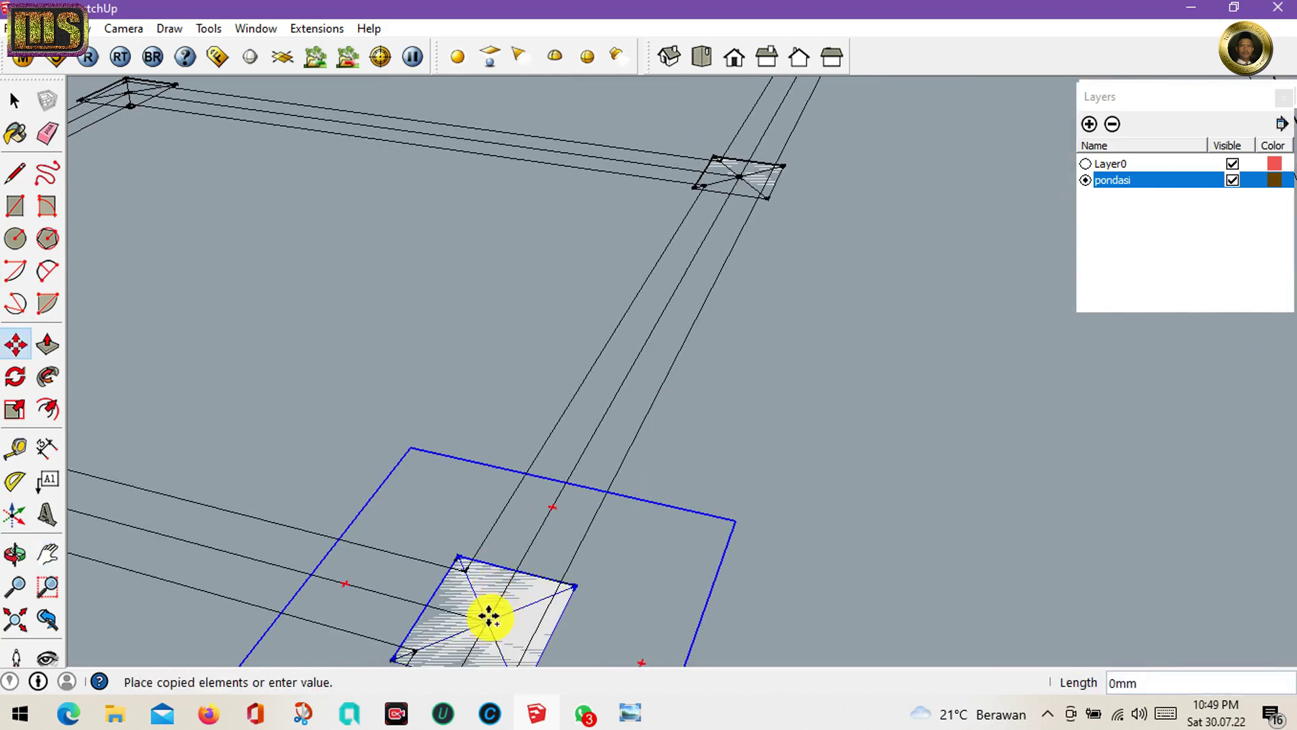
mouse_move(823, 111)
shift+middle_down()
mouse_move(579, 457)
mouse_move(463, 426)
shift+middle_up()
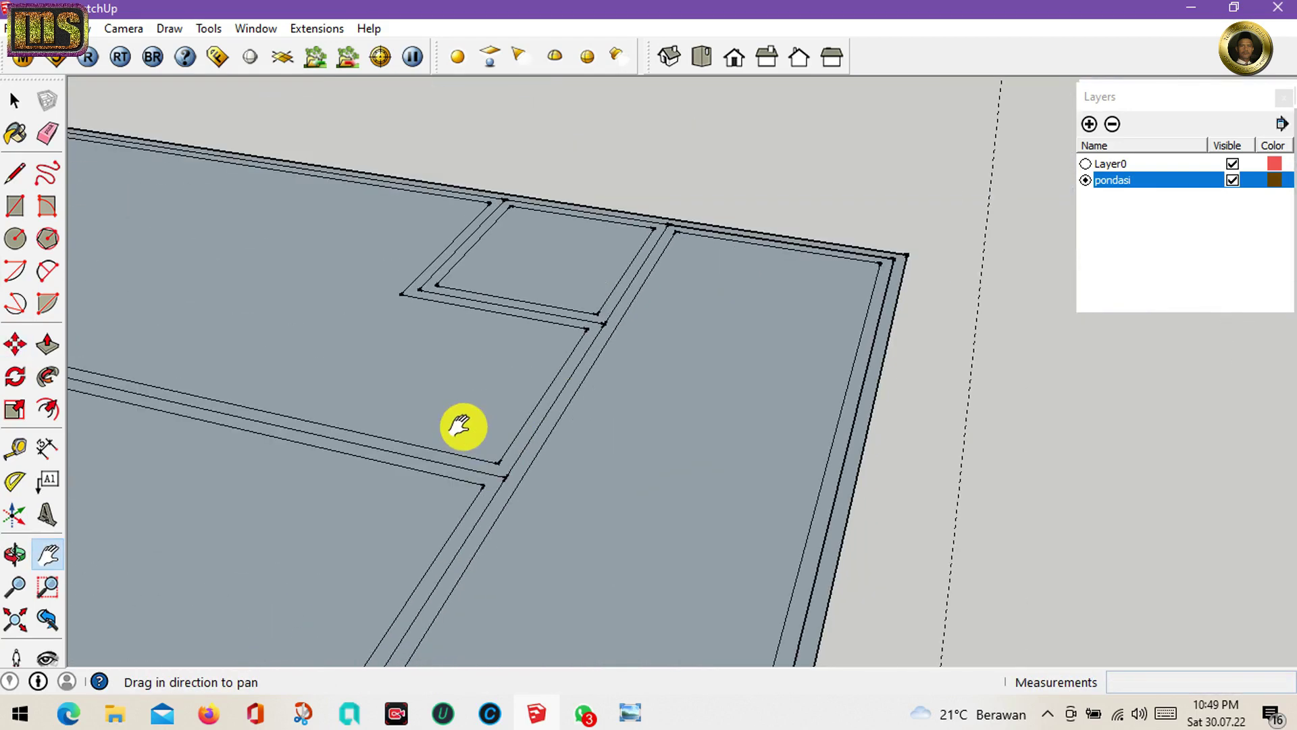
click(500, 487)
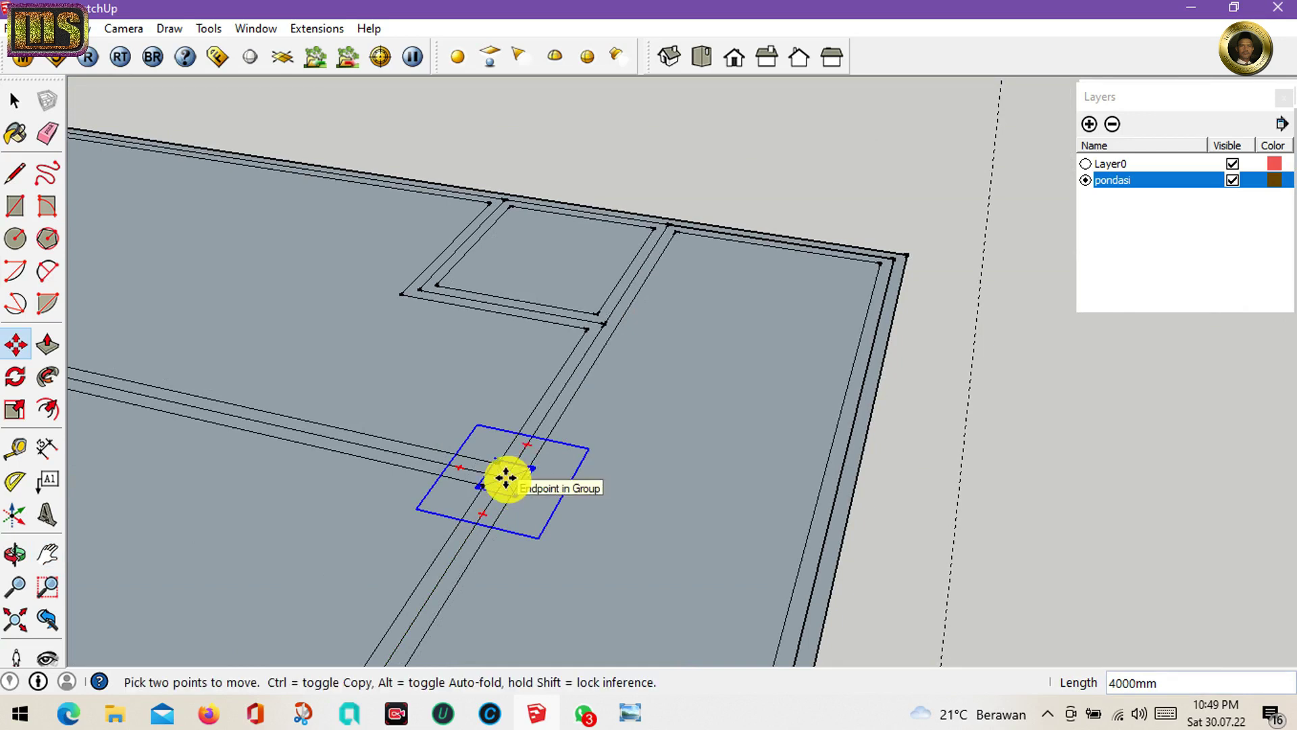
- Copy the pad footing 3000 mm along the lower wall, twice
click(505, 477)
shift+middle_drag(313, 426, 834, 556)
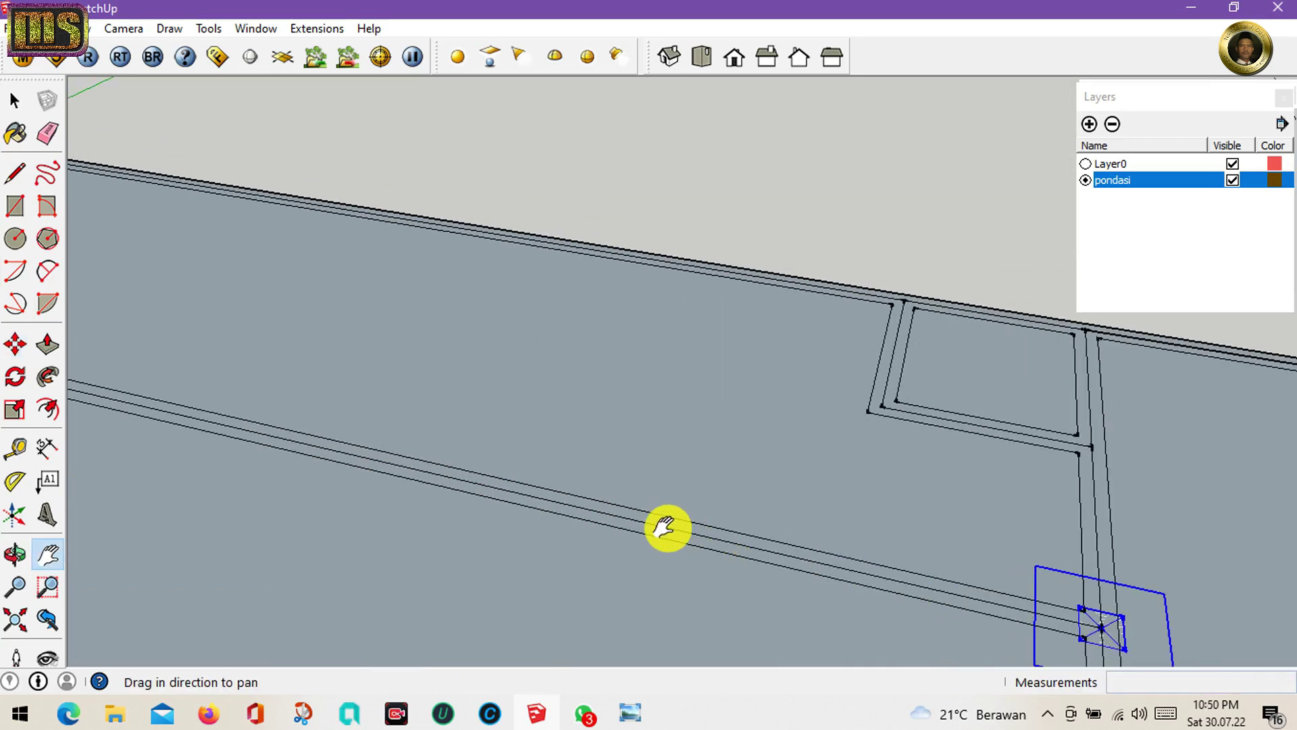
text(3000)
key(Return)
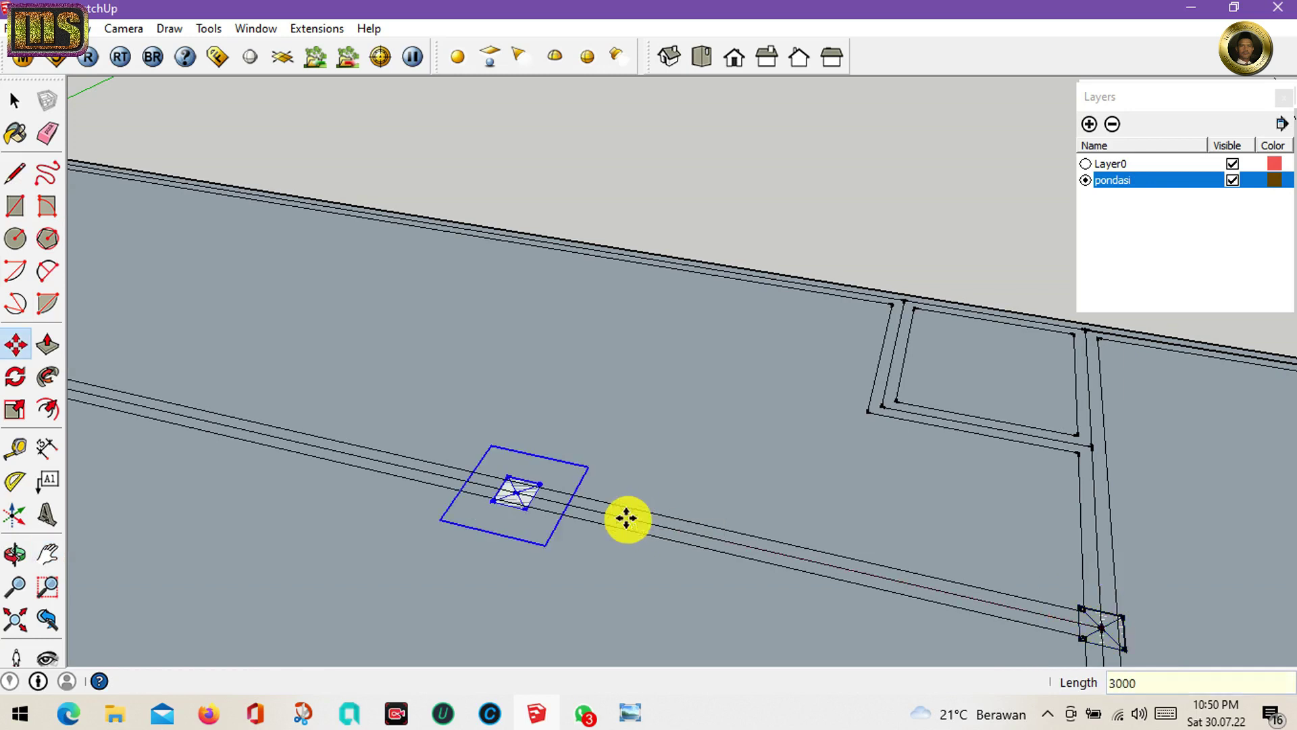
click(517, 493)
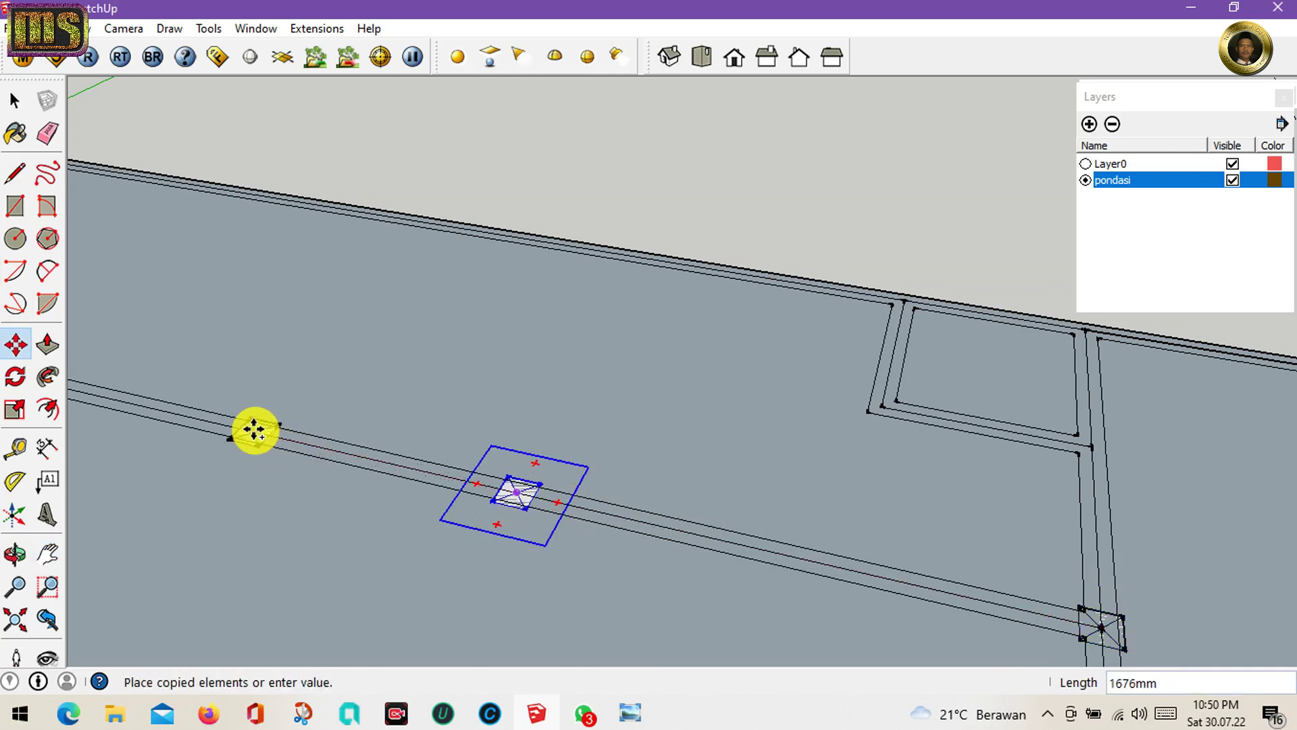
text(3000)
key(Return)
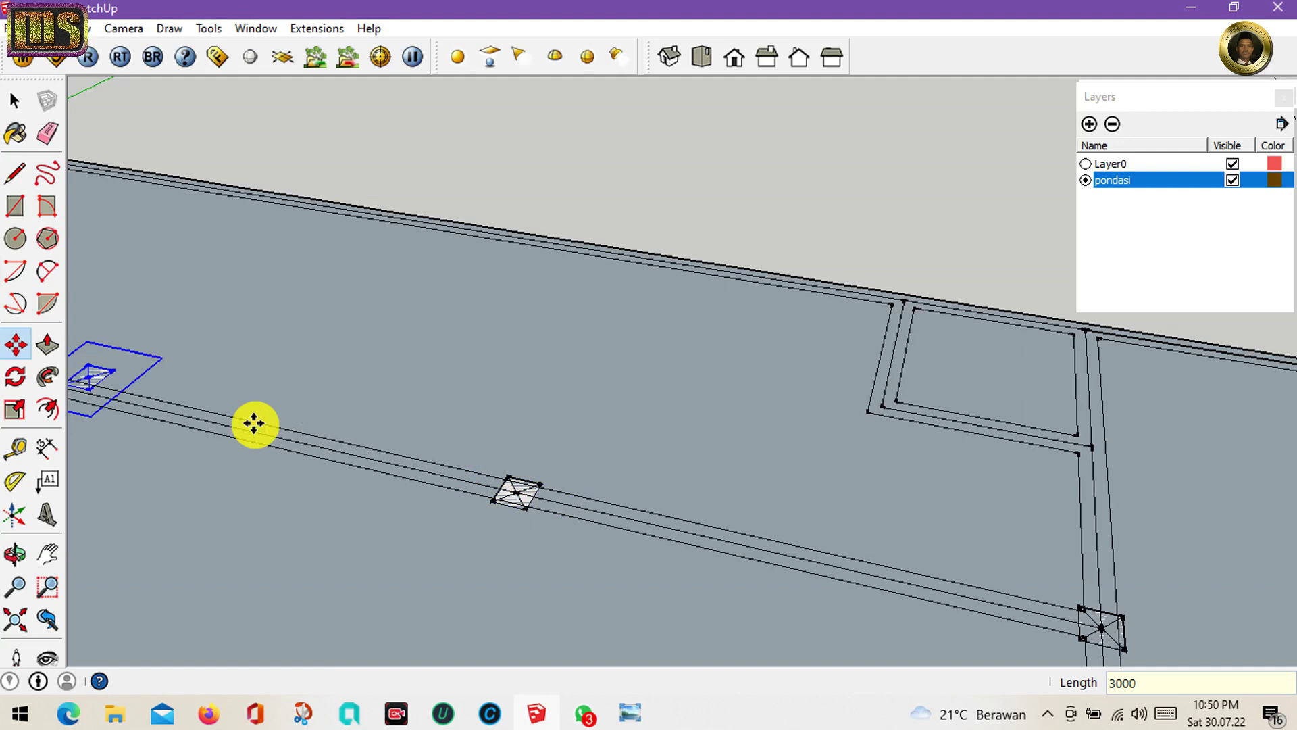
- Undo the misplaced upper-left copy and copy the footing another 3000 mm
key(h)
drag(217, 350, 361, 370)
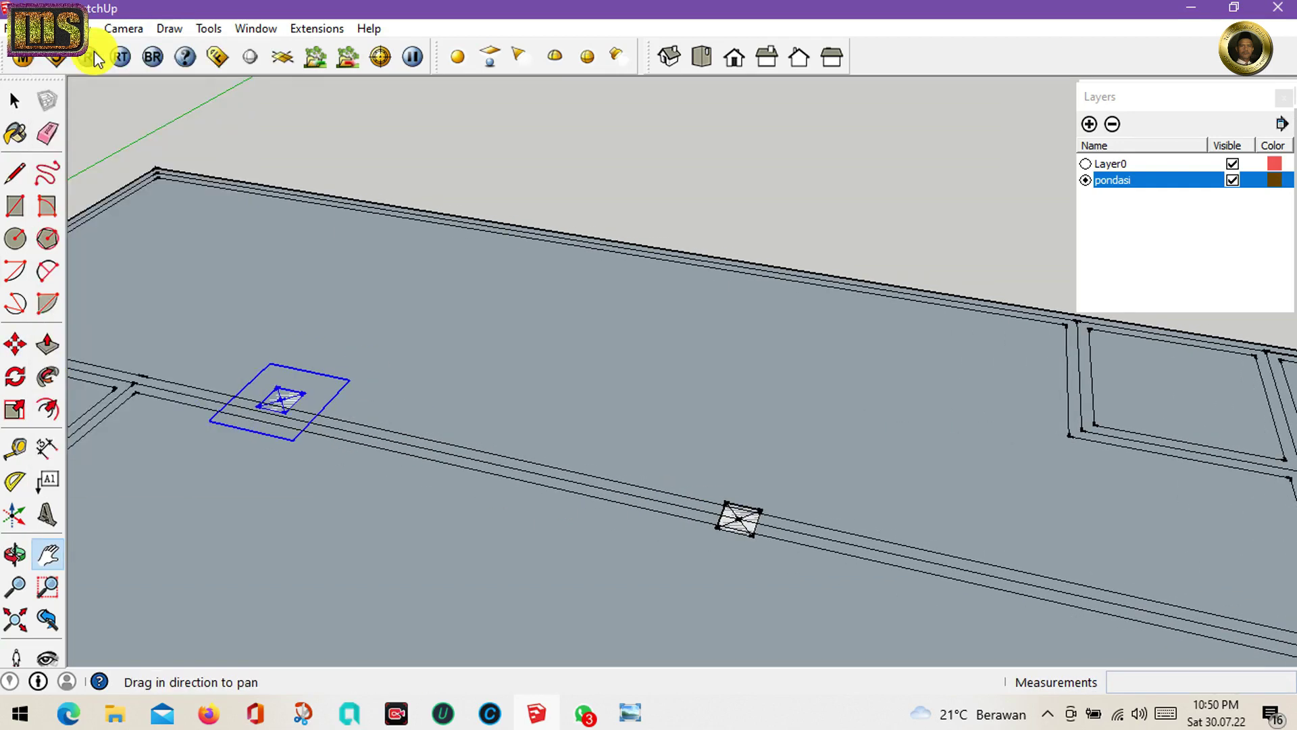
key(ctrl+z)
key(m)
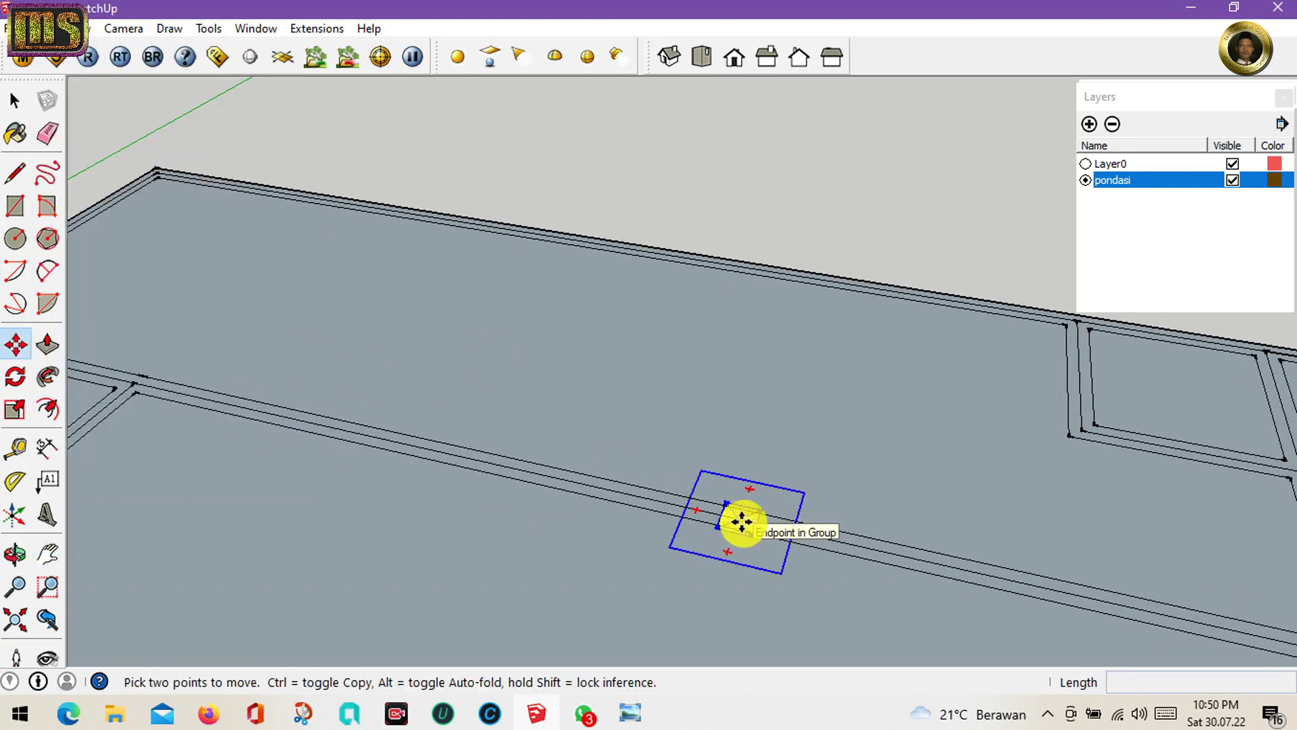
click(741, 522)
key(ctrl)
text(3)
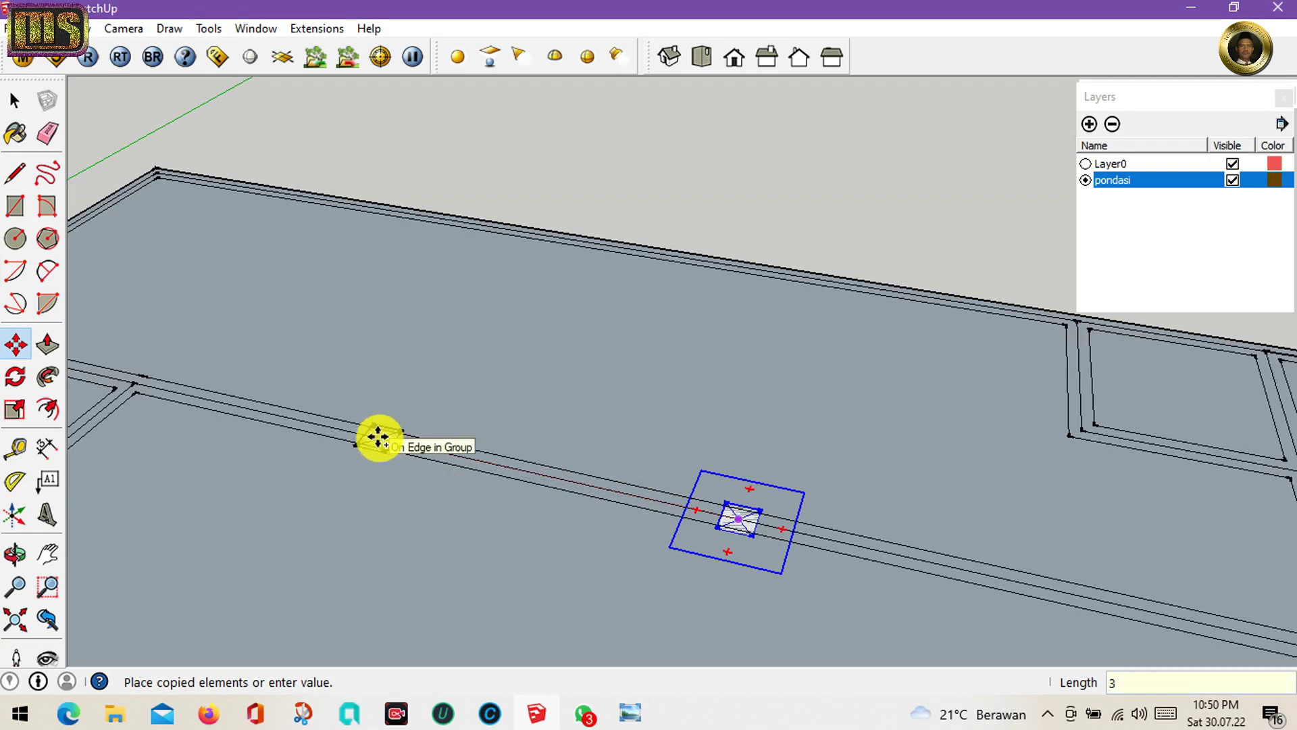
text(000)
key(Return)
- Copy the footing onto the next two wall intersections to the right
key(h)
drag(246, 410, 767, 415)
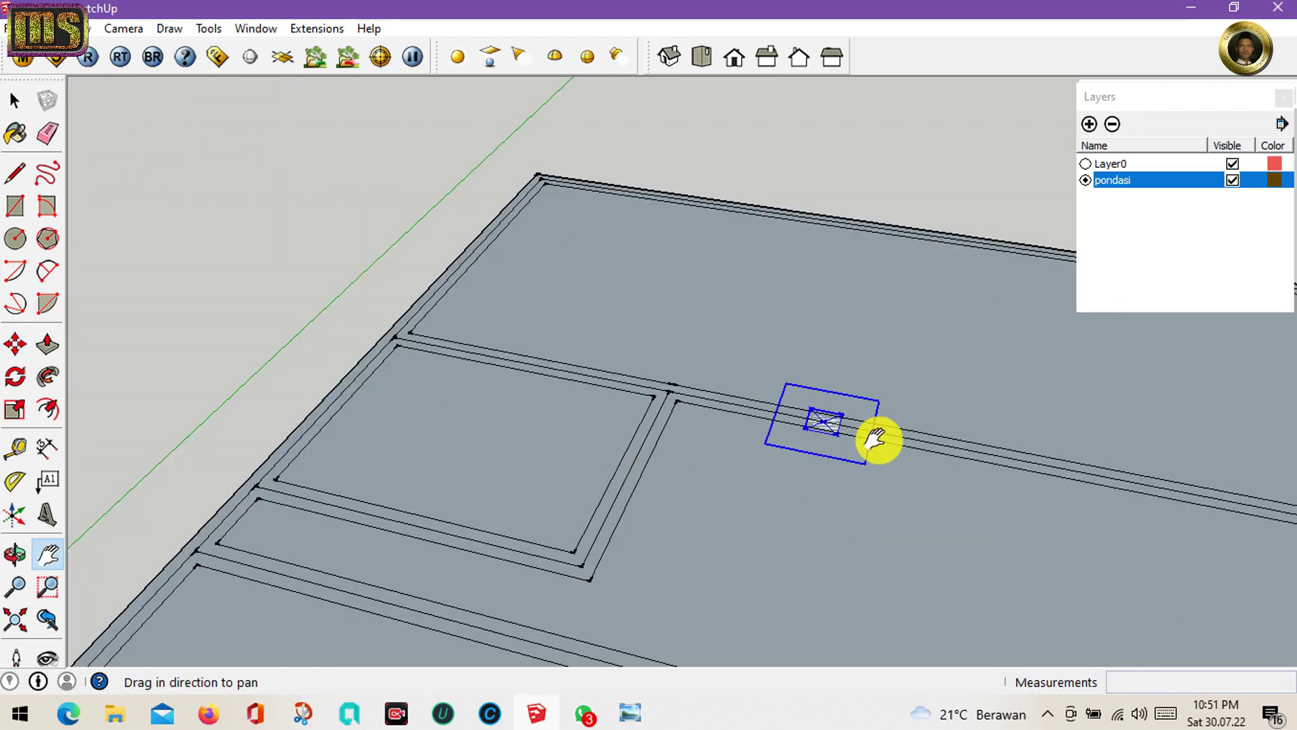
key(m)
click(823, 422)
key(ctrl)
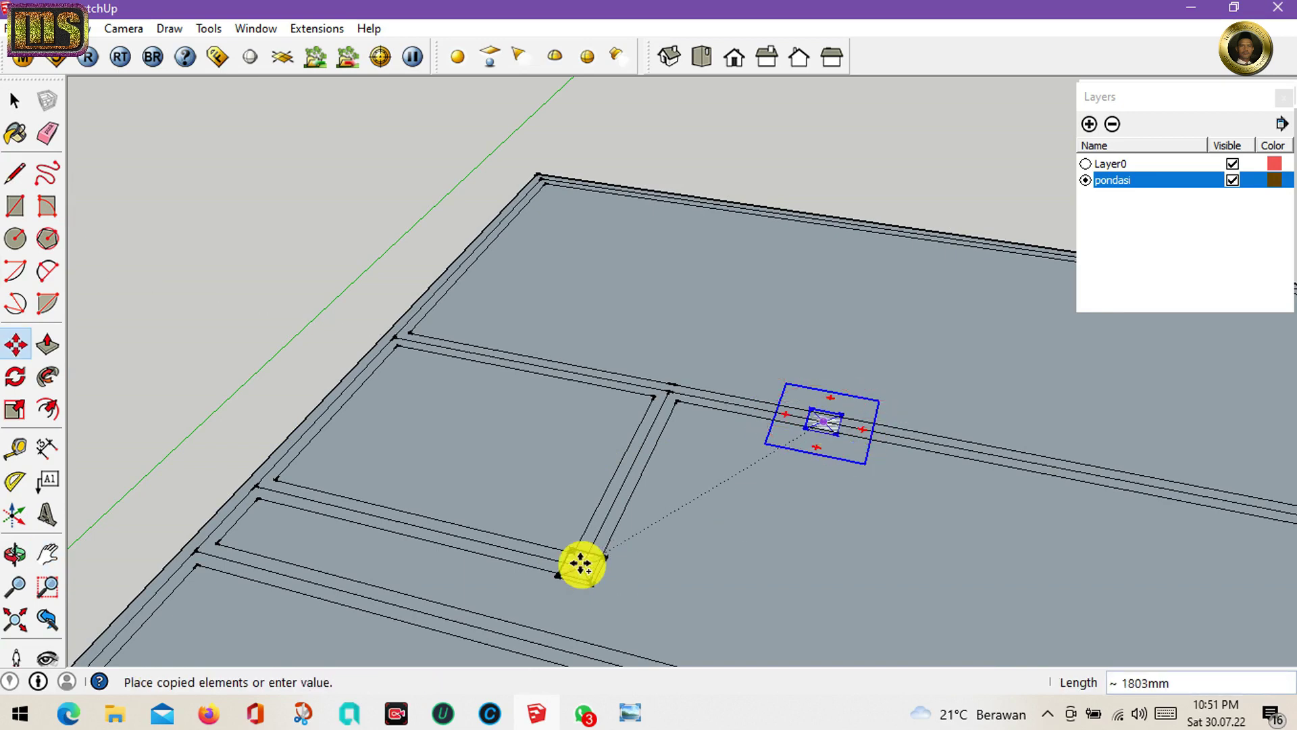
click(581, 563)
shift+middle_drag(581, 563, 530, 371)
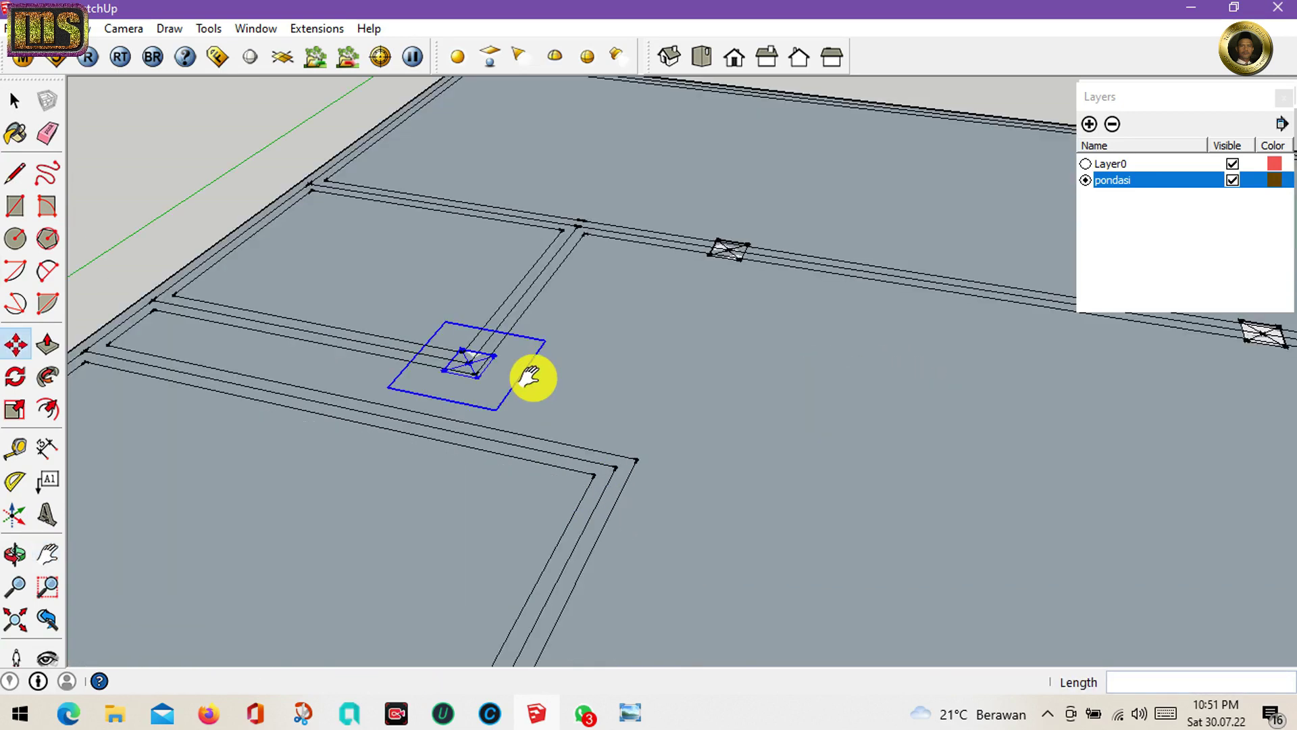
click(470, 363)
click(613, 467)
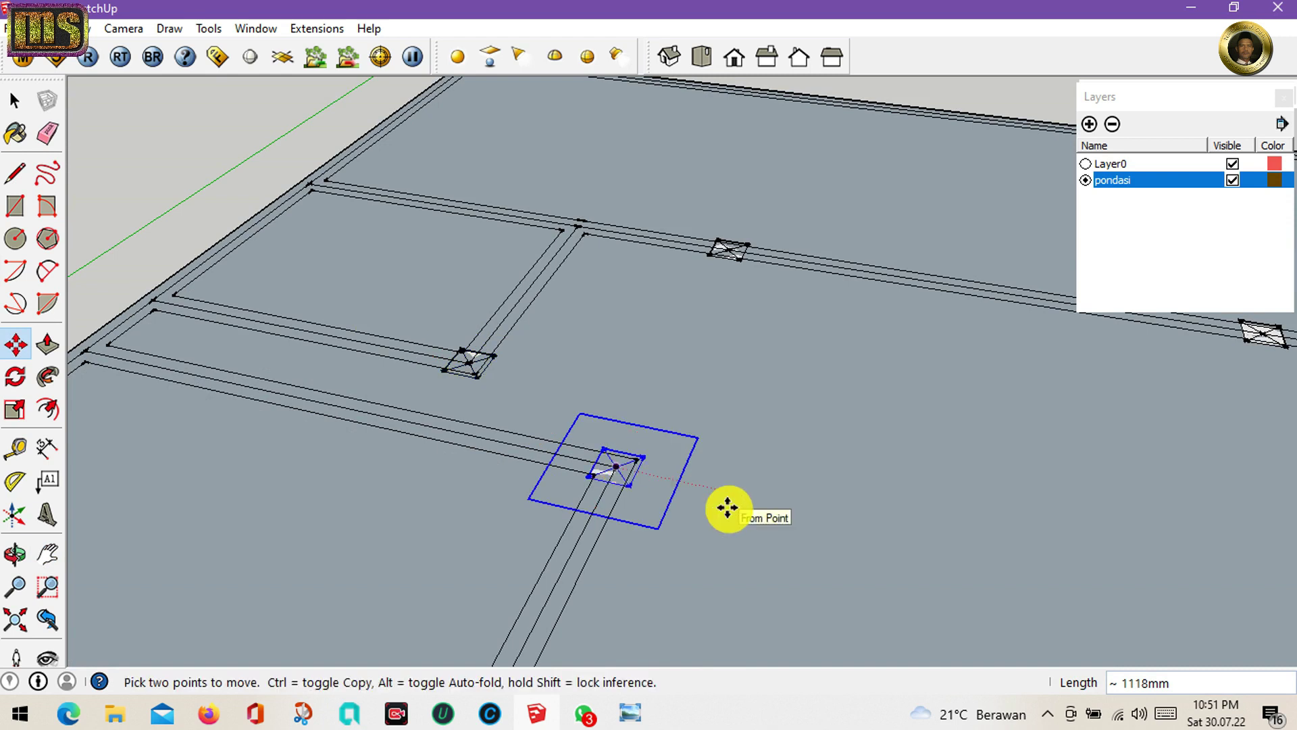
- Place another footing copy on a more distant wall intersection
click(617, 468)
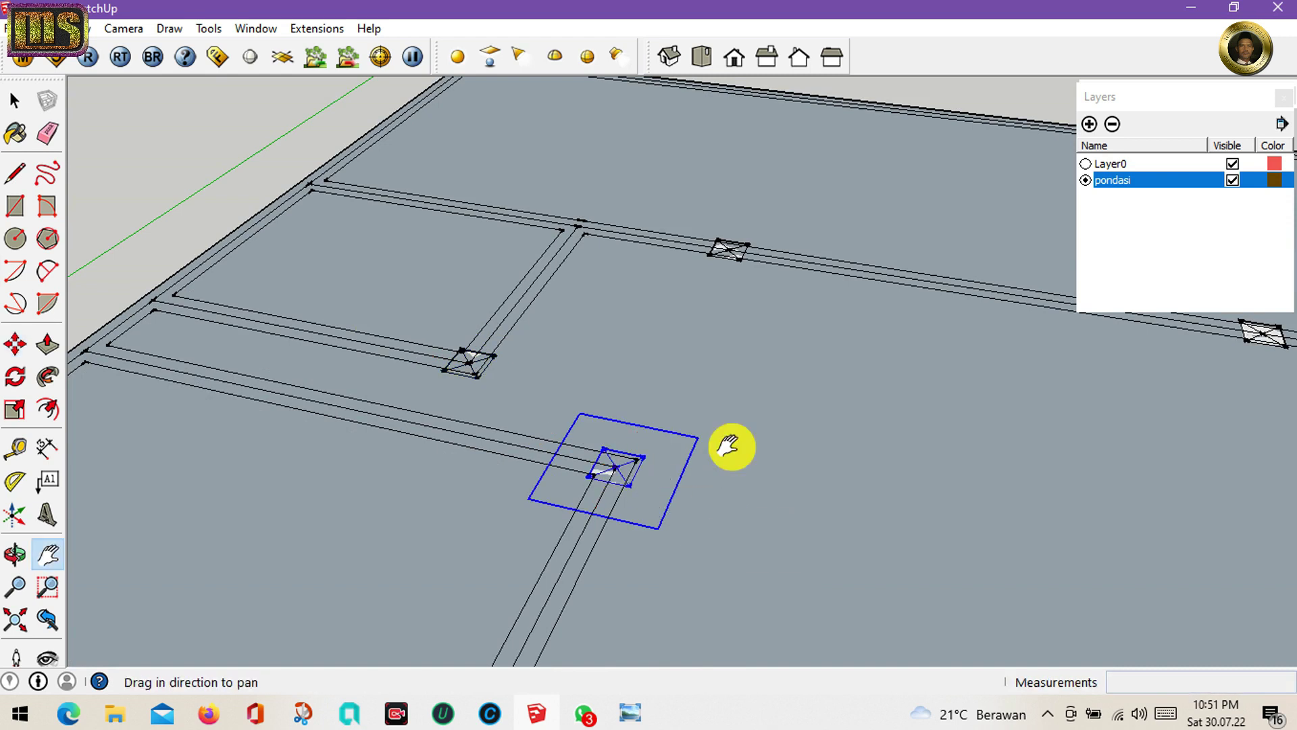
mouse_move(729, 449)
shift+middle_down()
mouse_move(733, 169)
mouse_move(486, 332)
shift+middle_up()
click(490, 352)
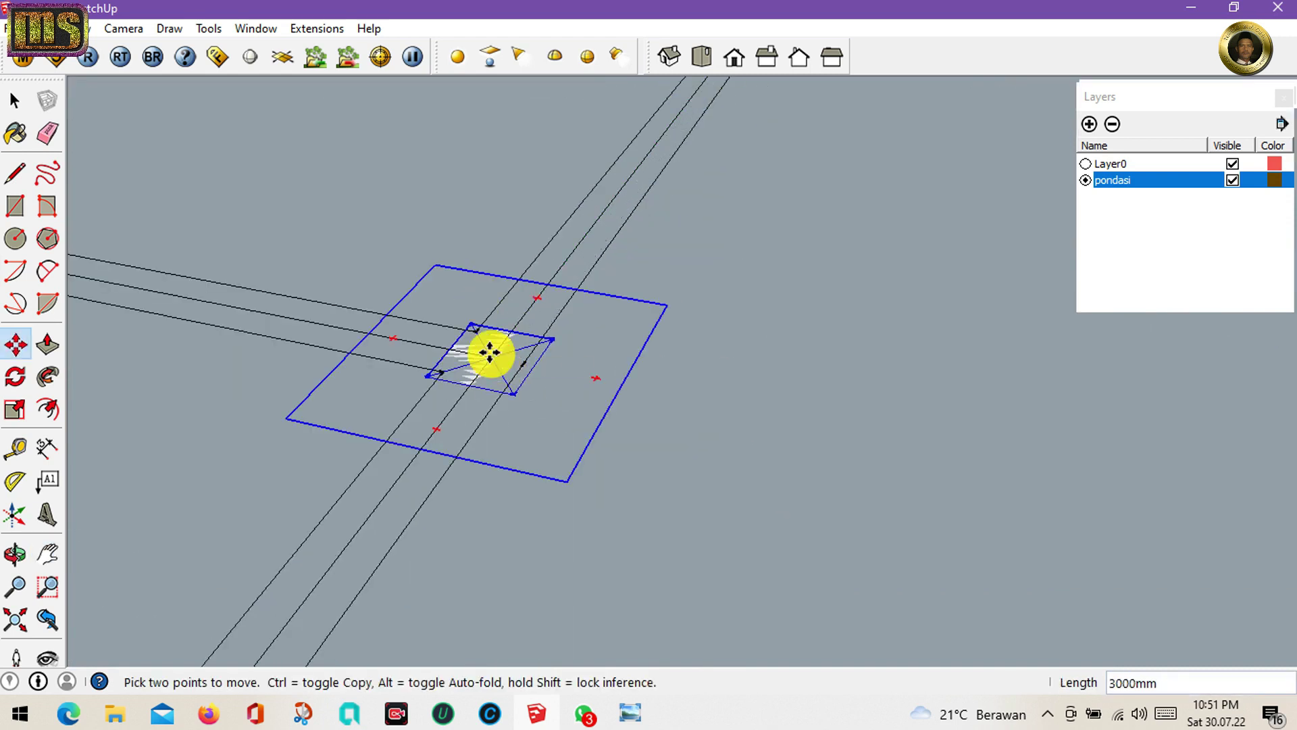
key(space)
scroll(550, 153, down, 5)
scroll(550, 153, up, 2)
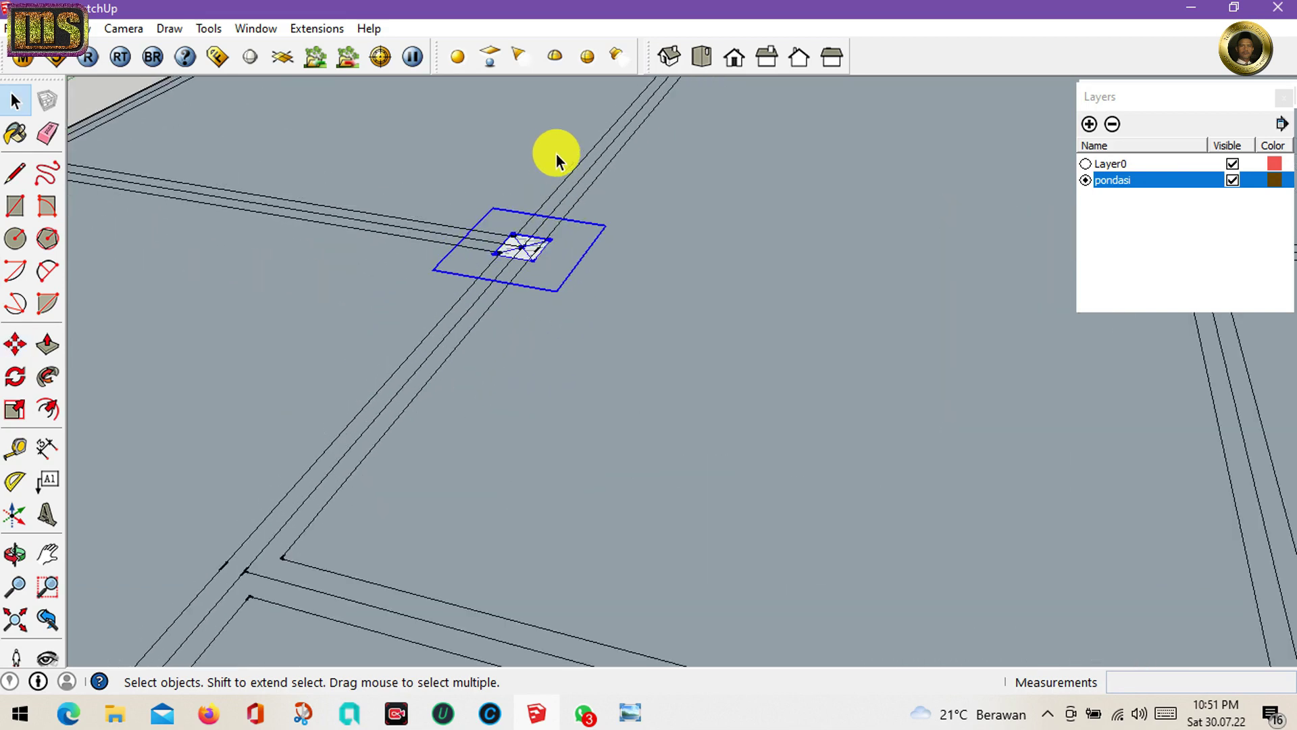
scroll(550, 153, up, 2)
- Copy the footing onto the wall corner junction
key(m)
key(h)
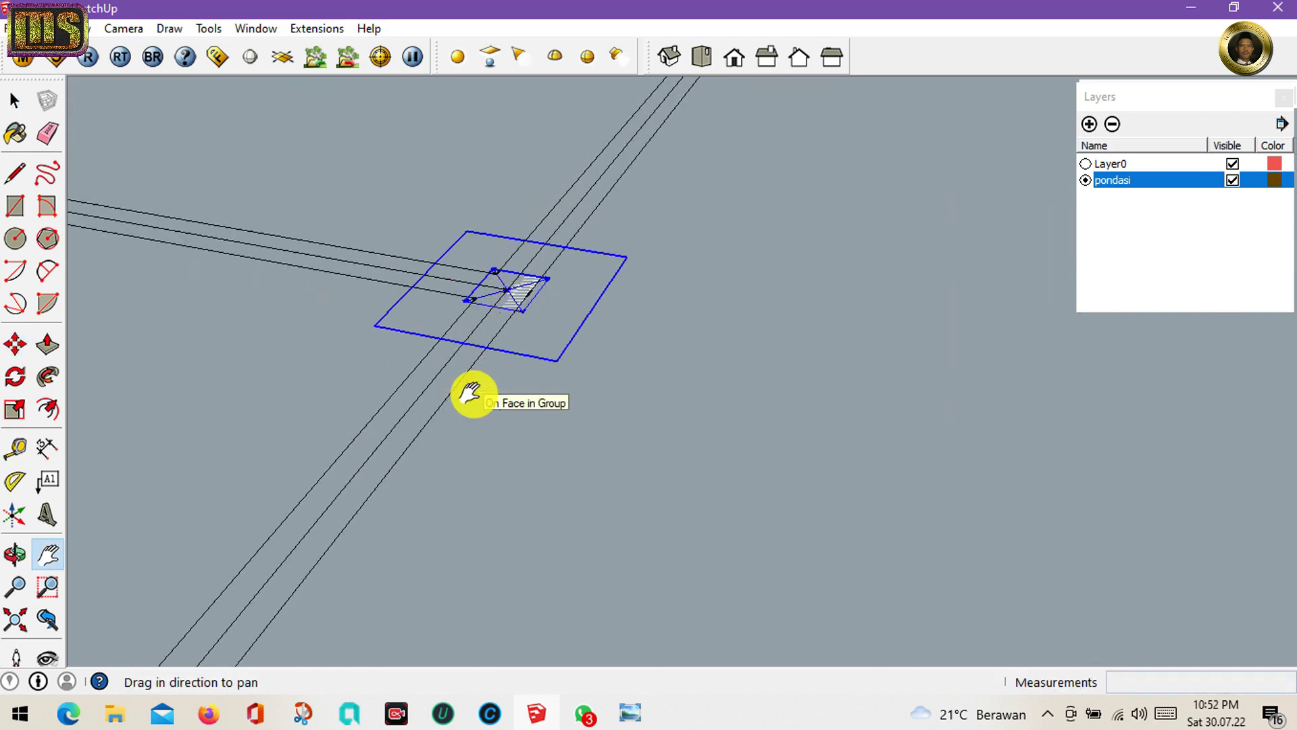
drag(261, 513, 600, 550)
scroll(462, 359, up, 3)
key(ctrl+v)
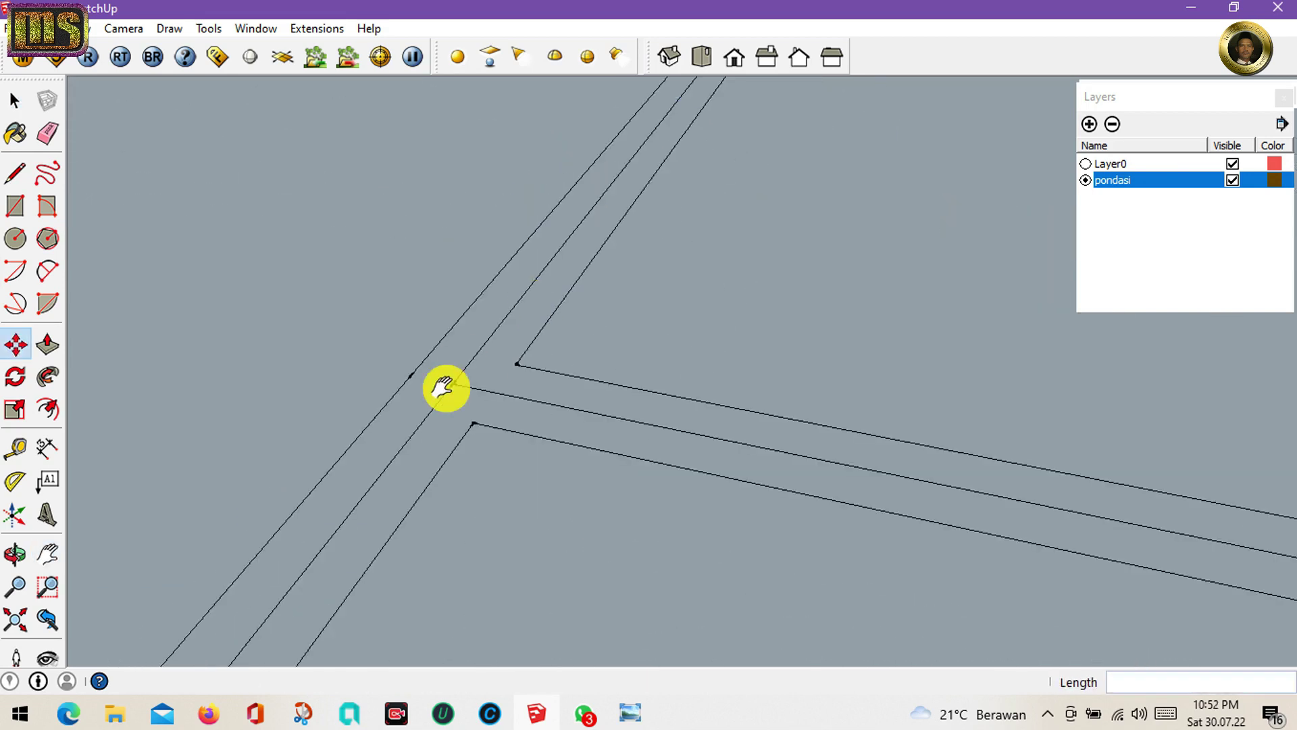
click(451, 386)
key(space)
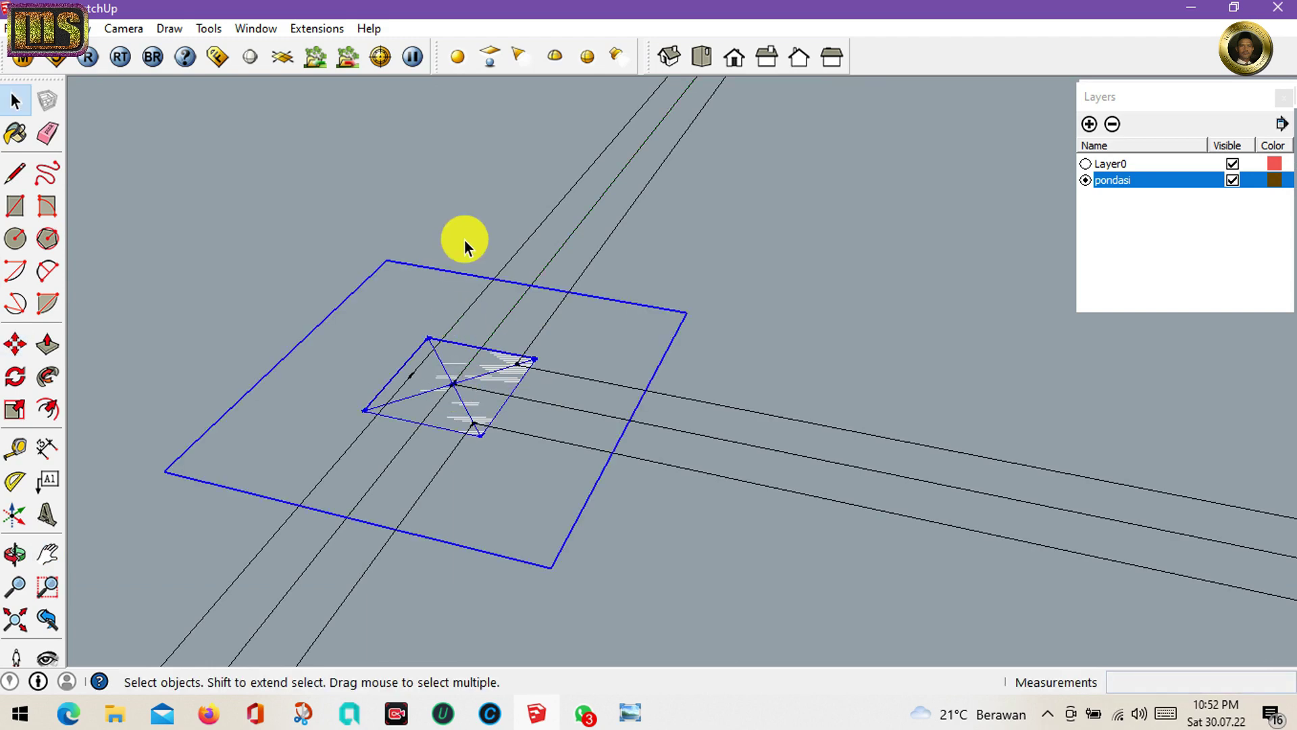
scroll(462, 237, down, 3)
scroll(462, 237, down, 2)
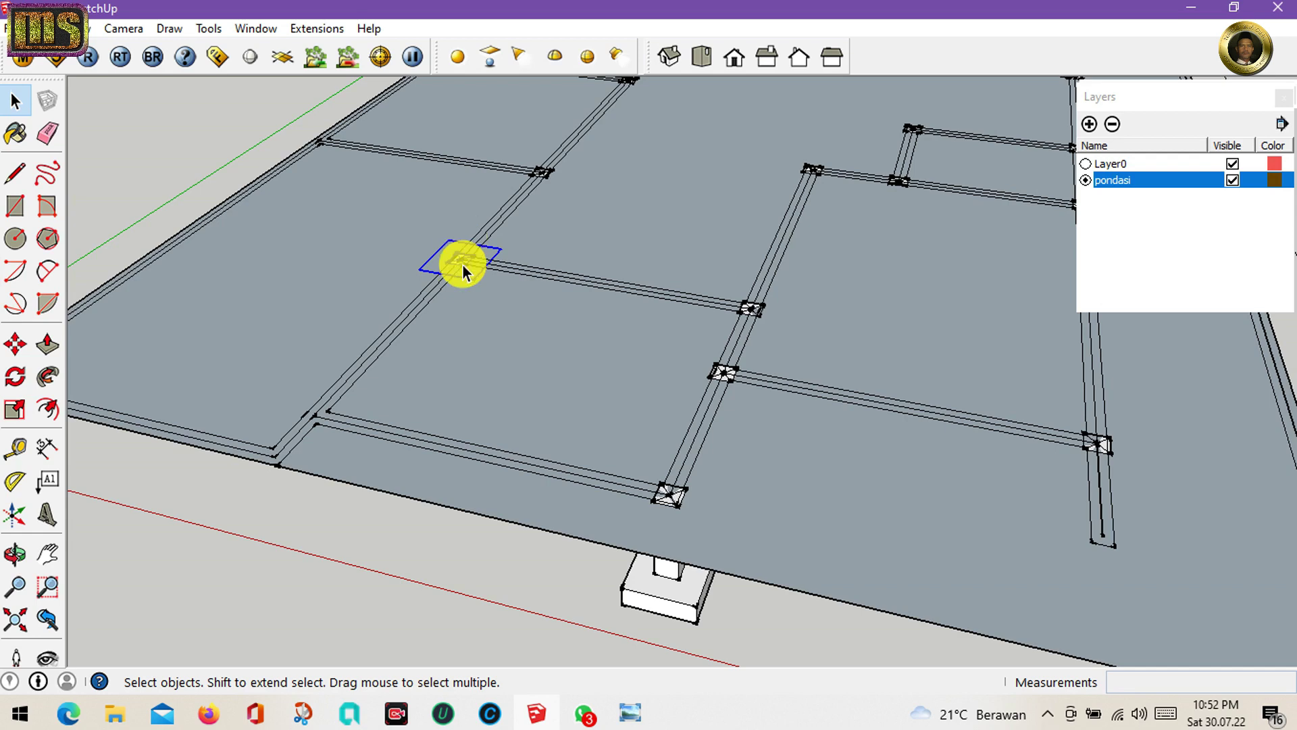
- Copy the footing onto the wall intersection beside the slab edge
scroll(462, 262, up, 5)
key(m)
click(454, 250)
key(ctrl)
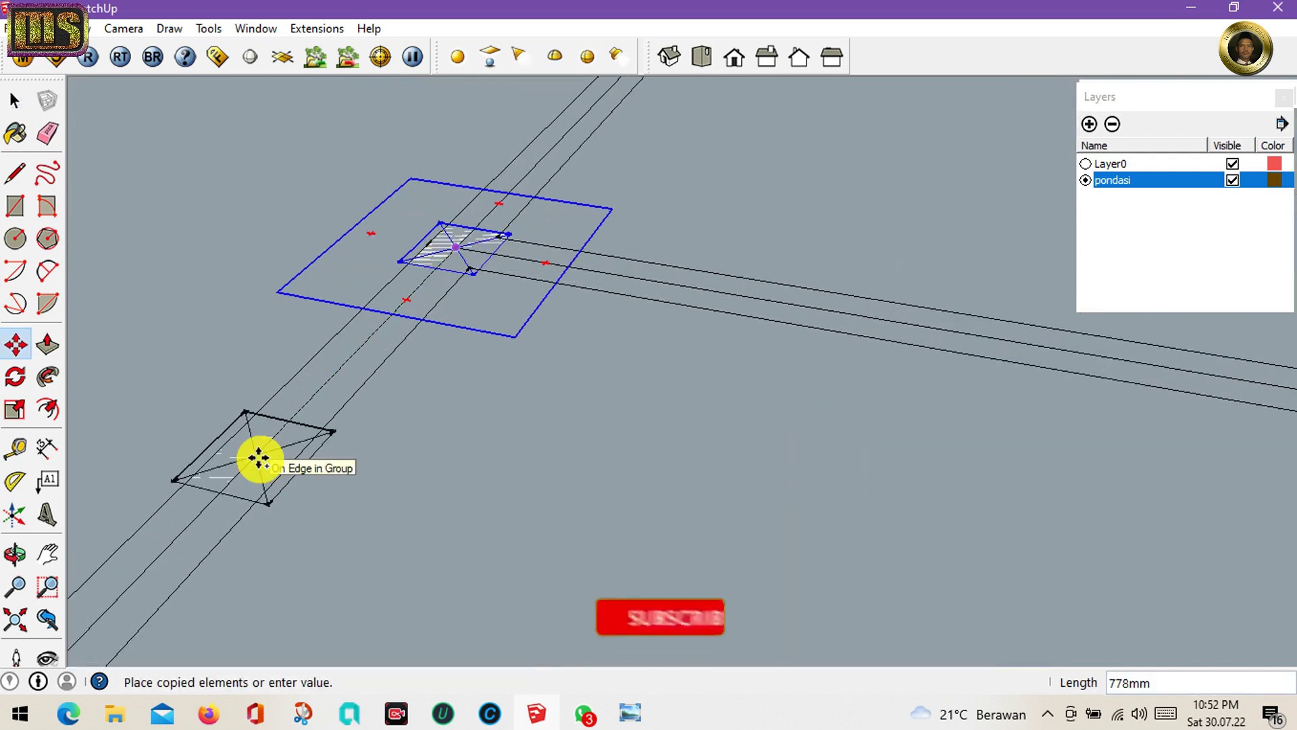
key(h)
mouse_move(472, 186)
mouse_down()
mouse_move(327, 414)
mouse_move(392, 225)
mouse_move(544, 316)
mouse_up()
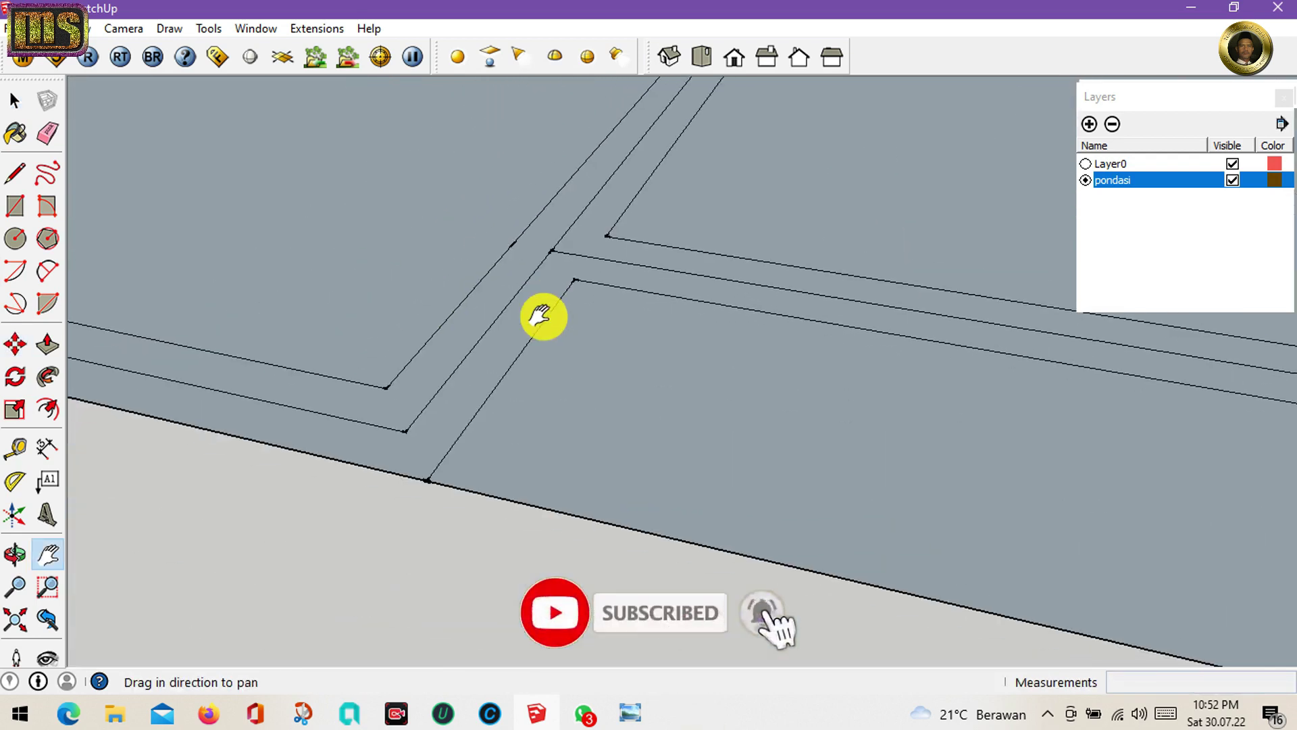
click(551, 251)
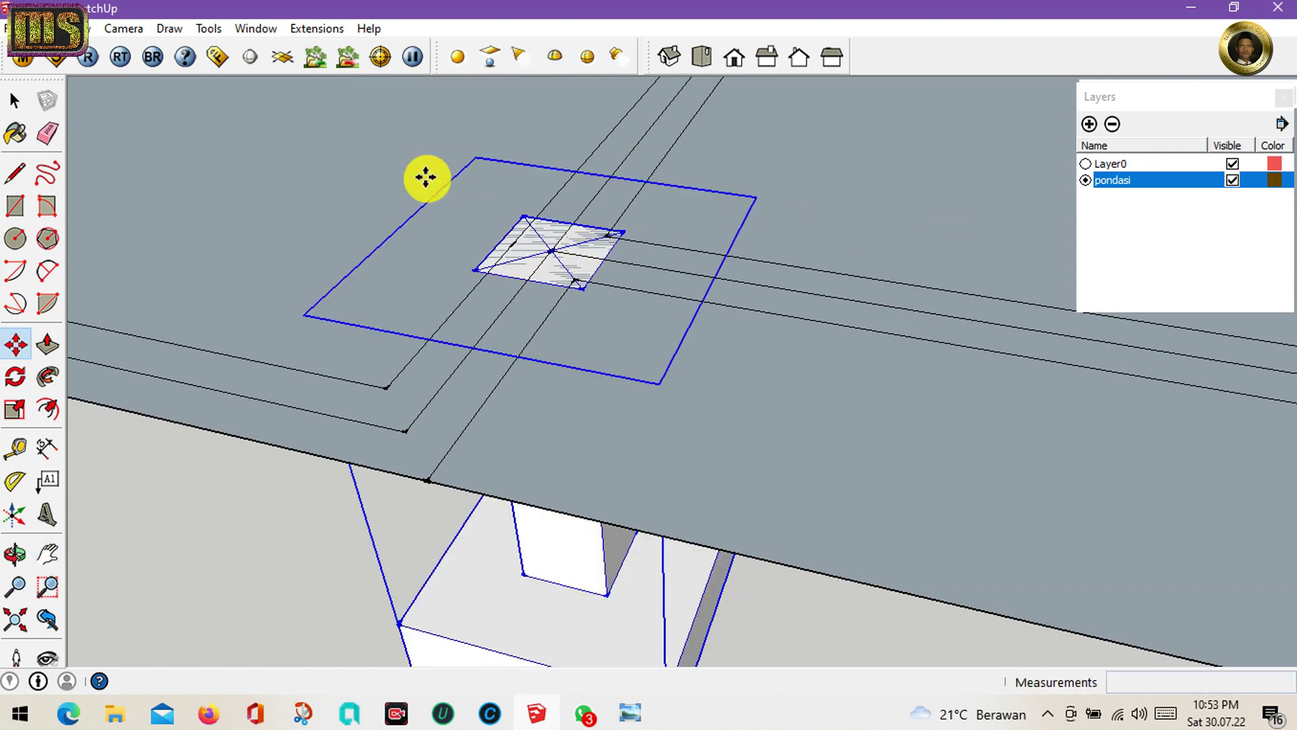
- Explode the standalone footing-and-column group into loose geometry
key(space)
scroll(413, 168, down, 2)
scroll(414, 169, down, 3)
scroll(416, 170, down, 1)
key(h)
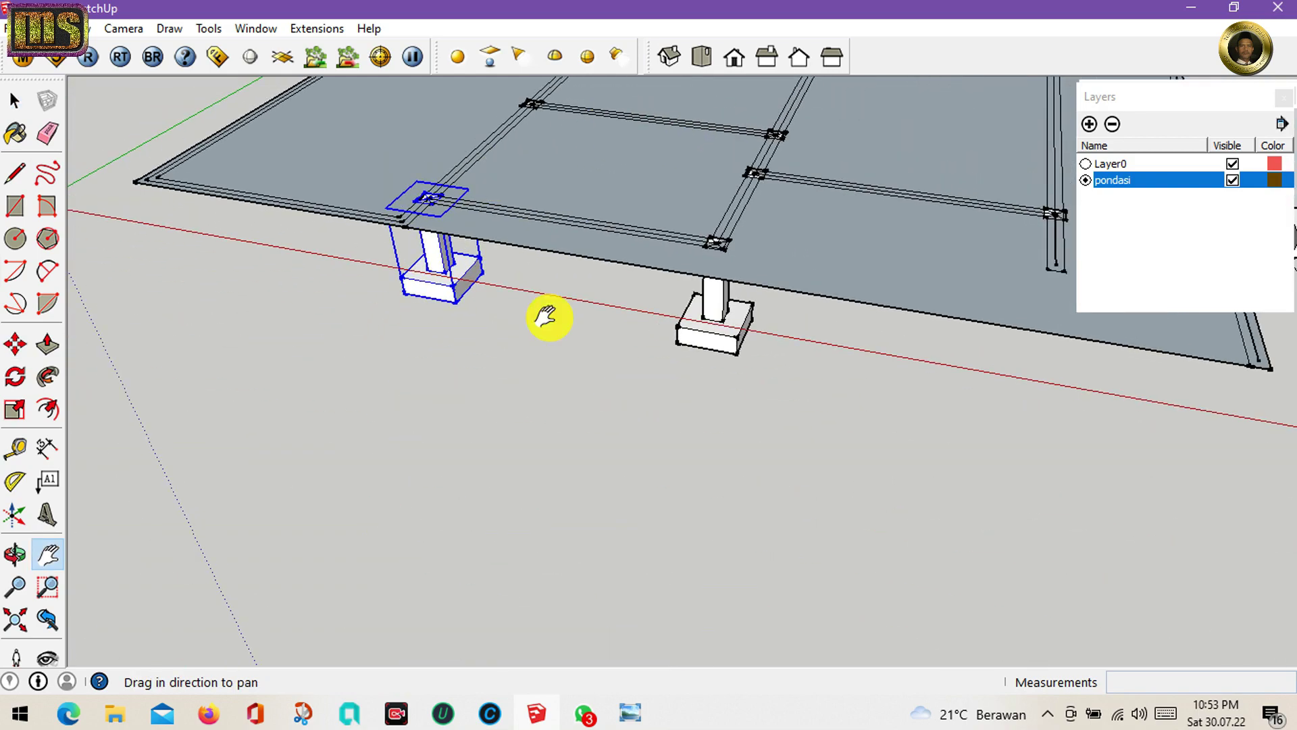
mouse_move(550, 313)
mouse_down()
mouse_move(643, 310)
mouse_move(802, 374)
mouse_up()
mouse_move(585, 256)
mouse_down()
mouse_move(579, 353)
mouse_move(391, 266)
mouse_move(593, 392)
mouse_move(775, 473)
mouse_up()
scroll(776, 472, up, 3)
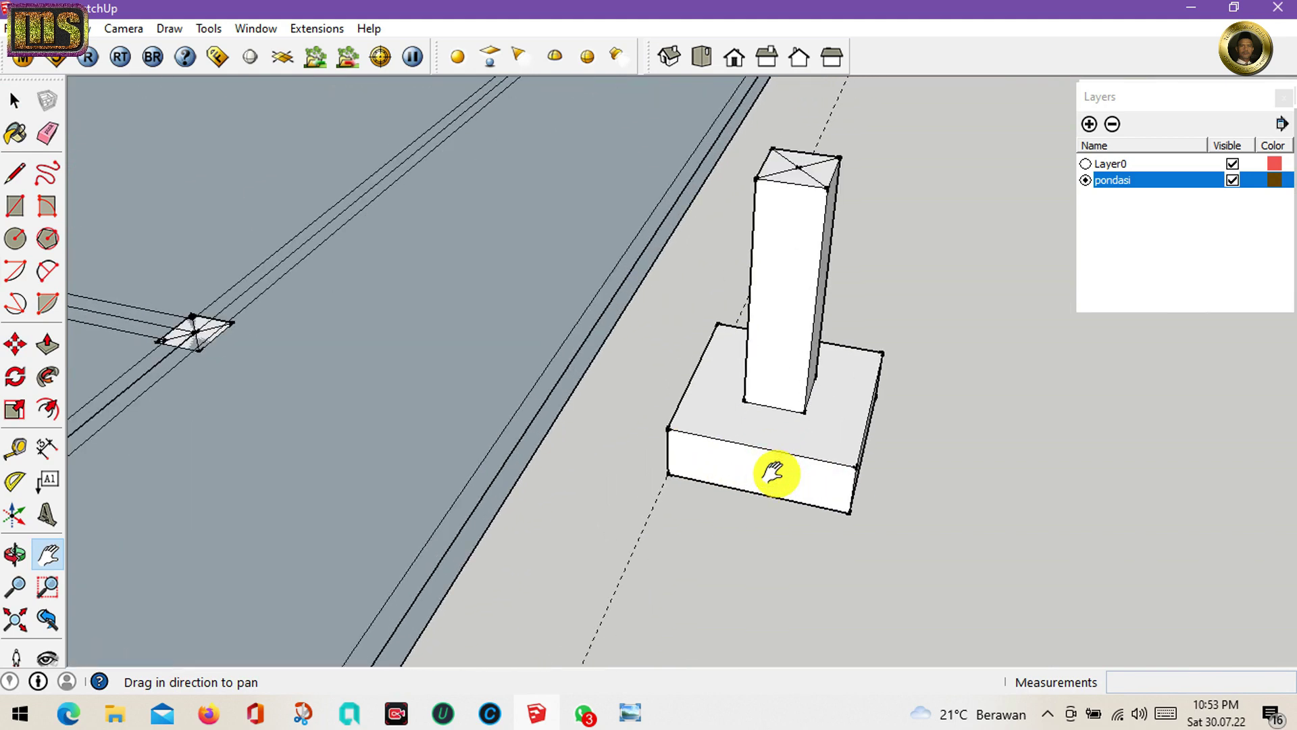
key(space)
click(792, 378)
right_click(793, 379)
click(904, 489)
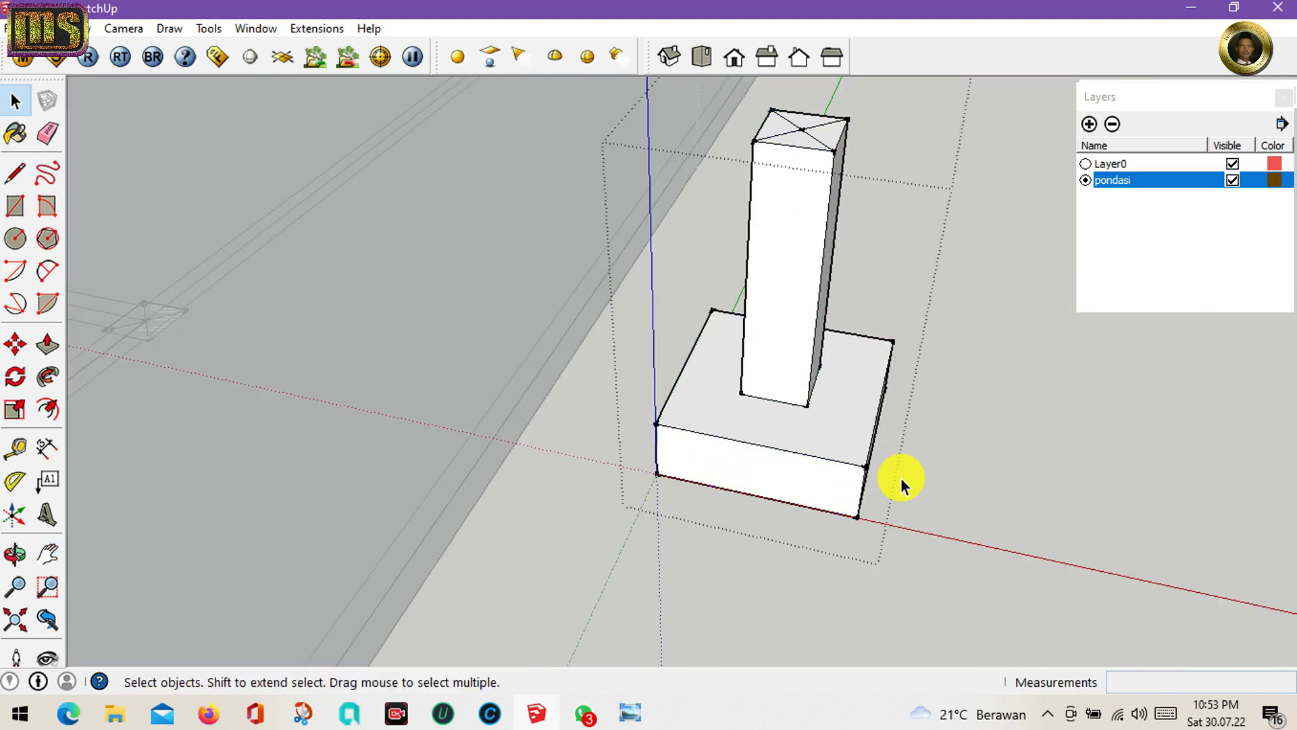
- Push the footing column's side faces inward by 200 mm, slimming the column
key(p)
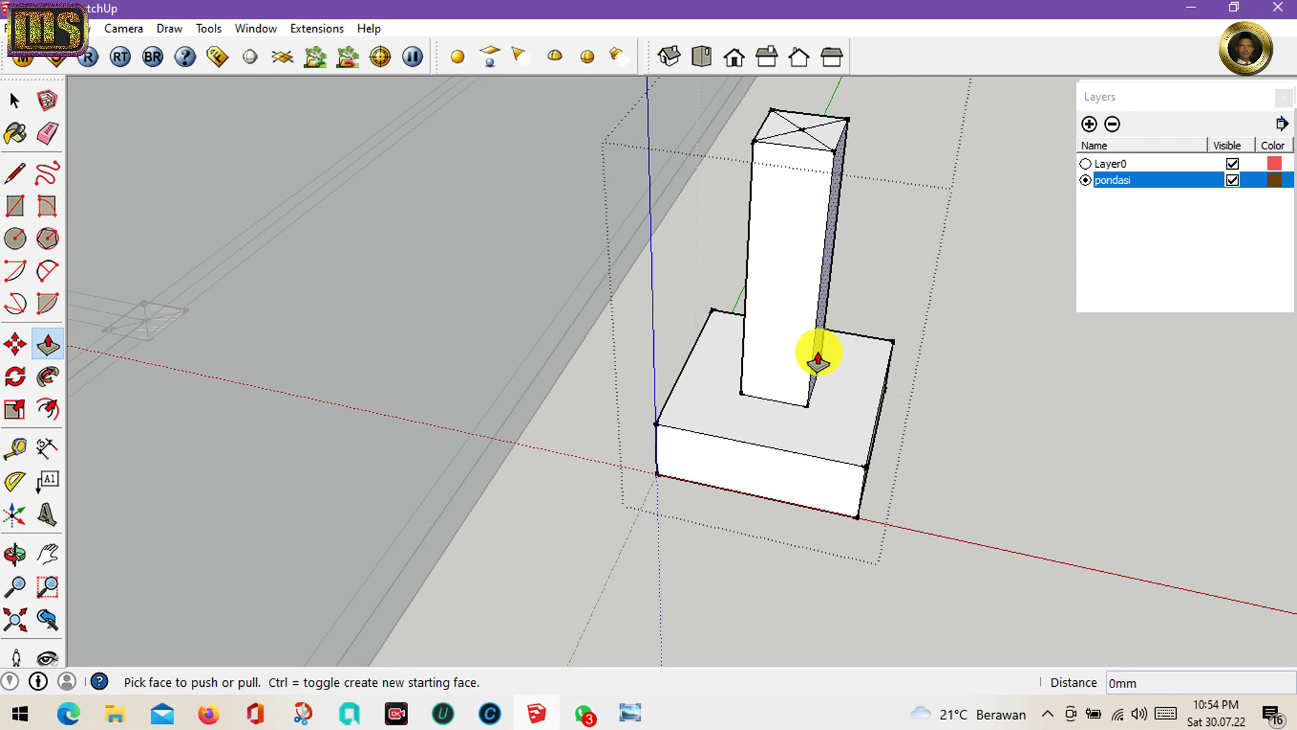
mouse_move(813, 358)
mouse_down()
mouse_move(883, 443)
mouse_move(869, 449)
mouse_up()
middle_drag(782, 286, 947, 362)
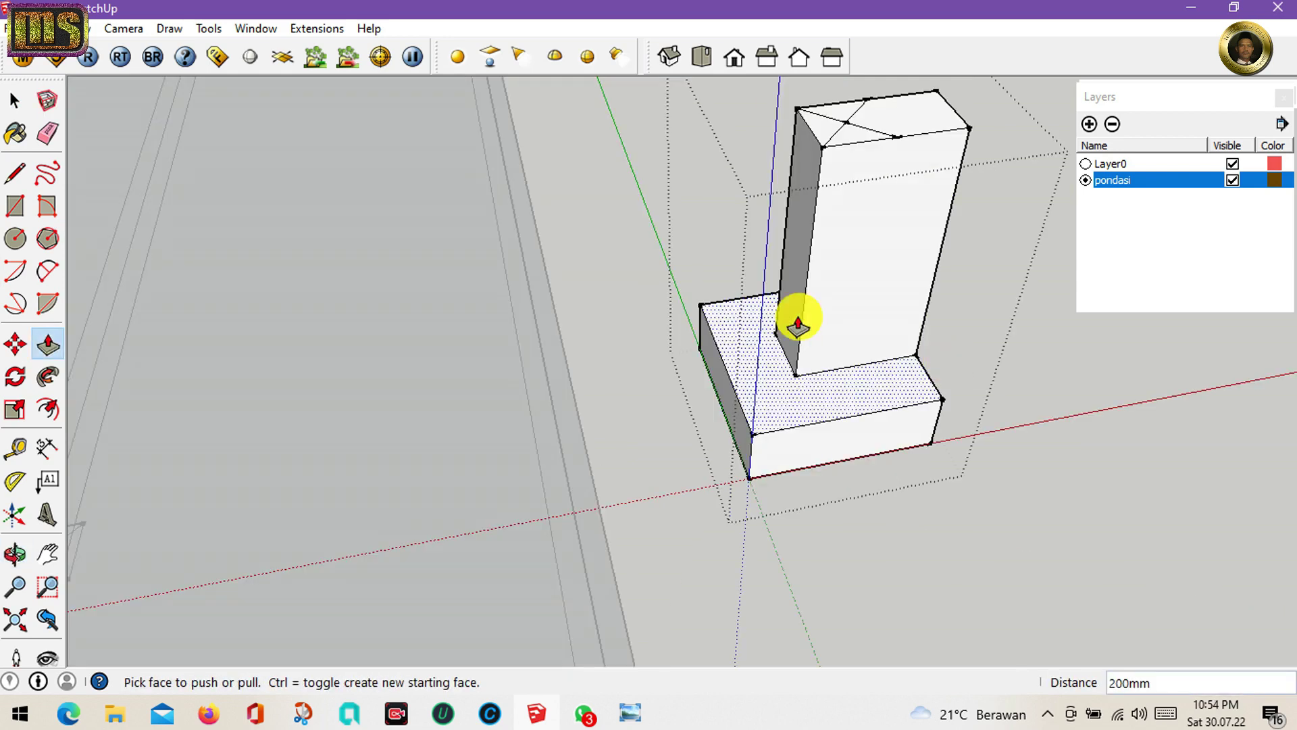
click(796, 326)
key(Escape)
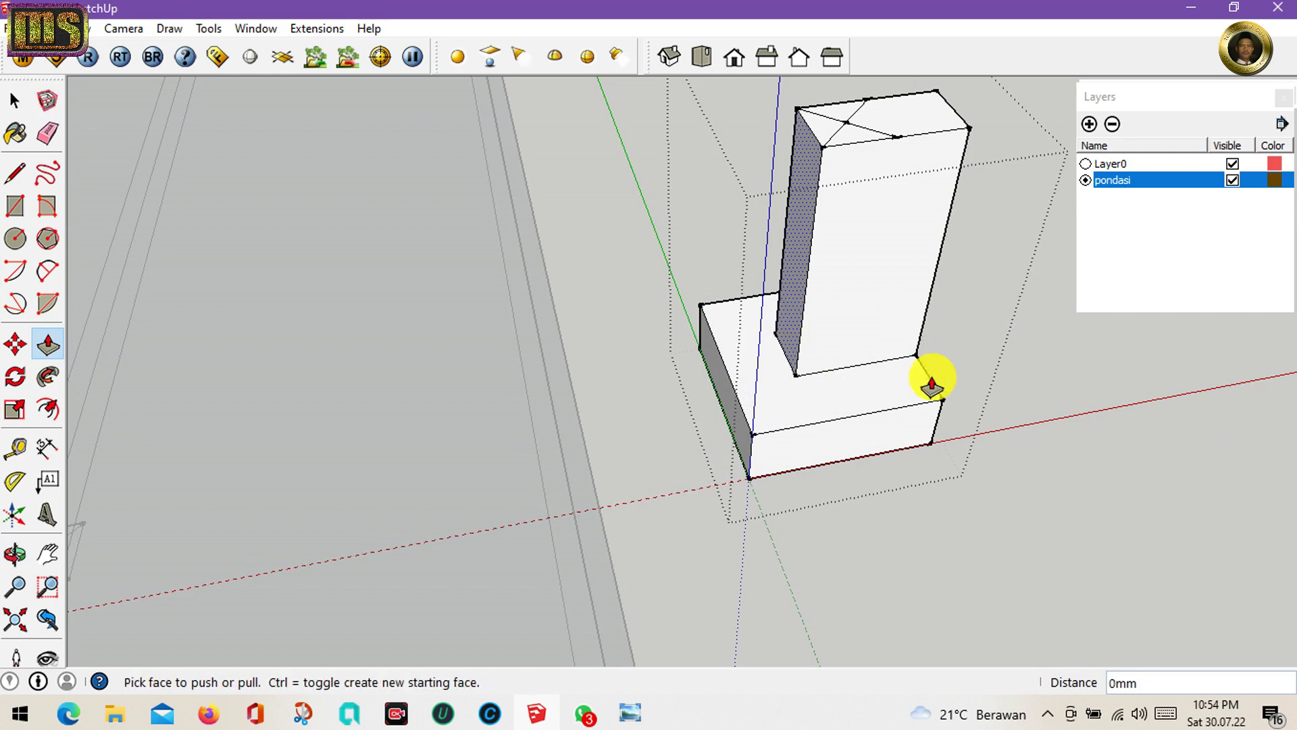
key(e)
key(p)
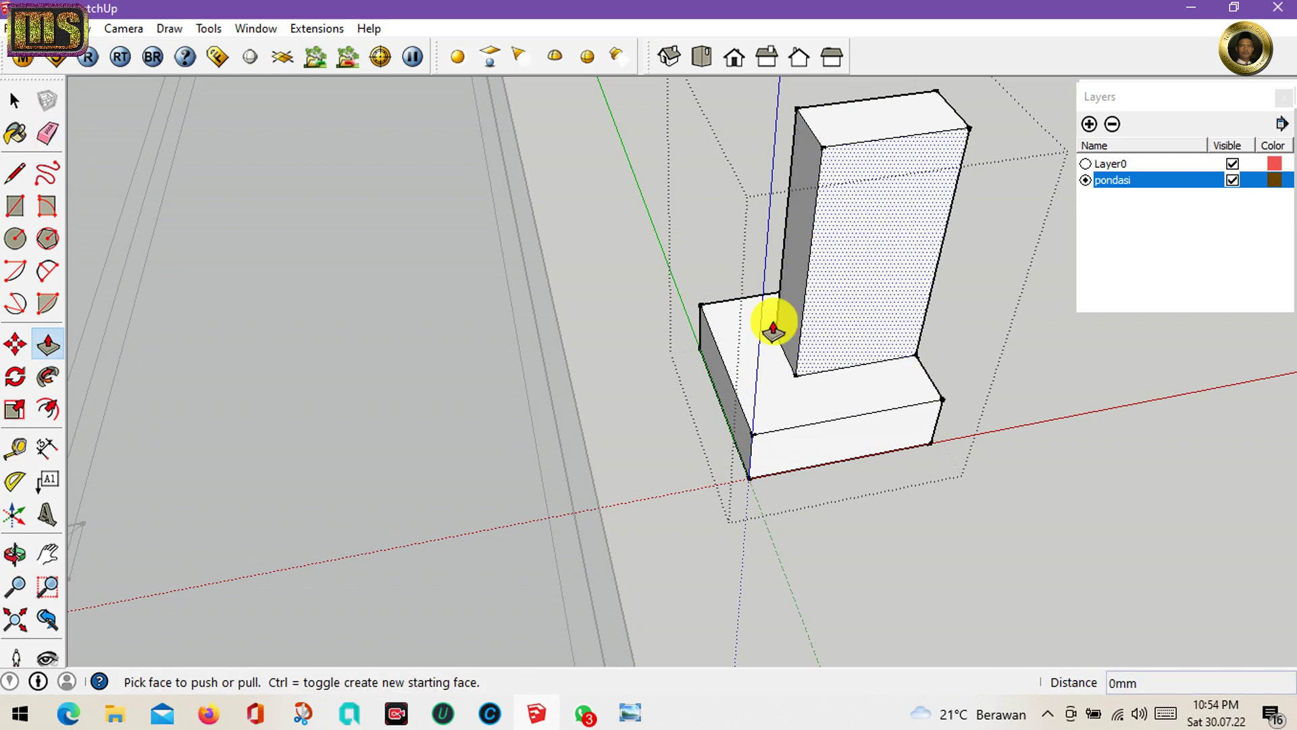
click(778, 318)
key(Return)
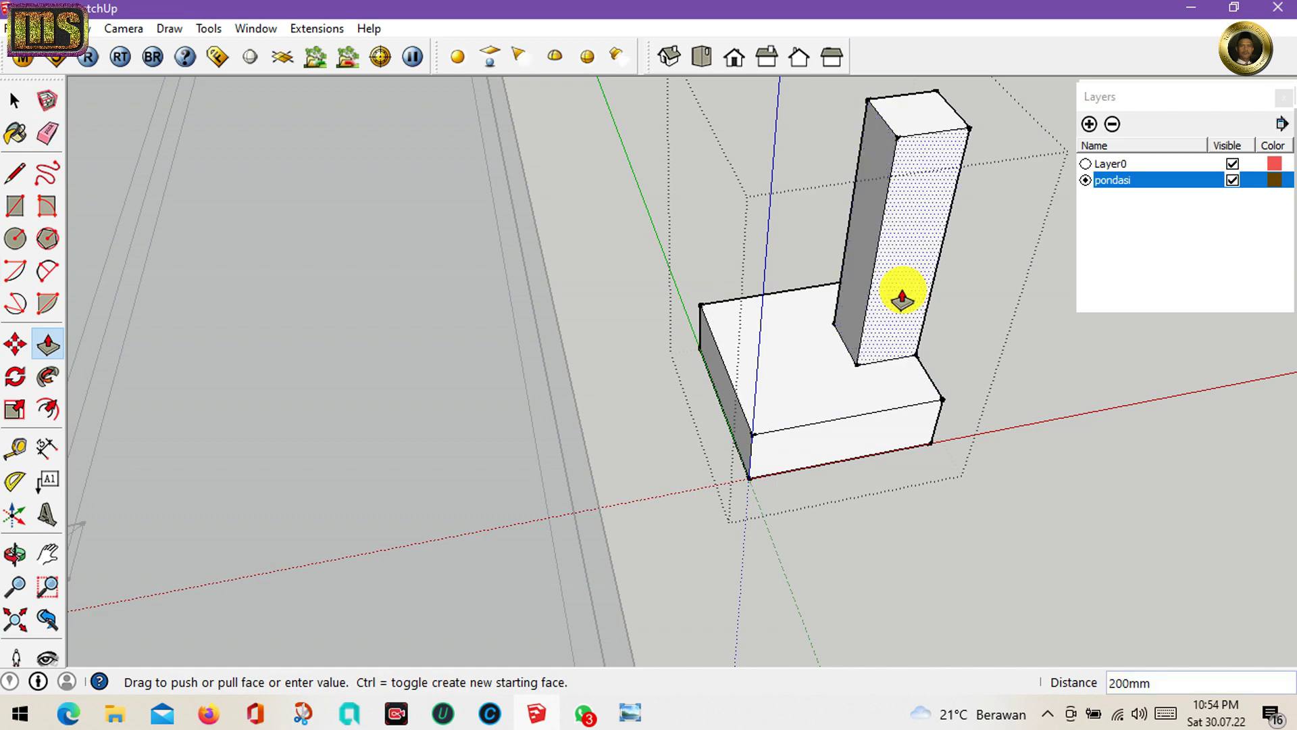
key(space)
right_click(991, 314)
- Close the footing group and copy the edge footing beside it along the red axis
click(1051, 326)
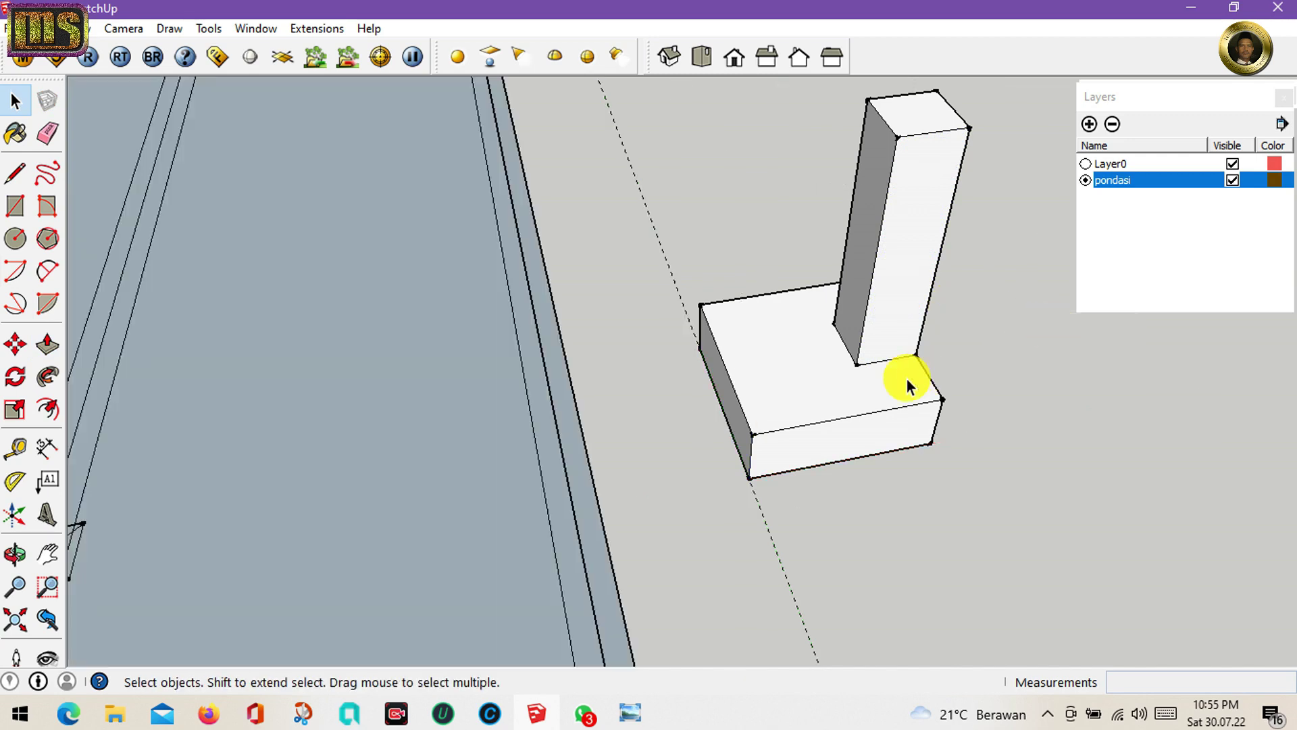
click(907, 379)
key(m)
click(751, 435)
key(ctrl)
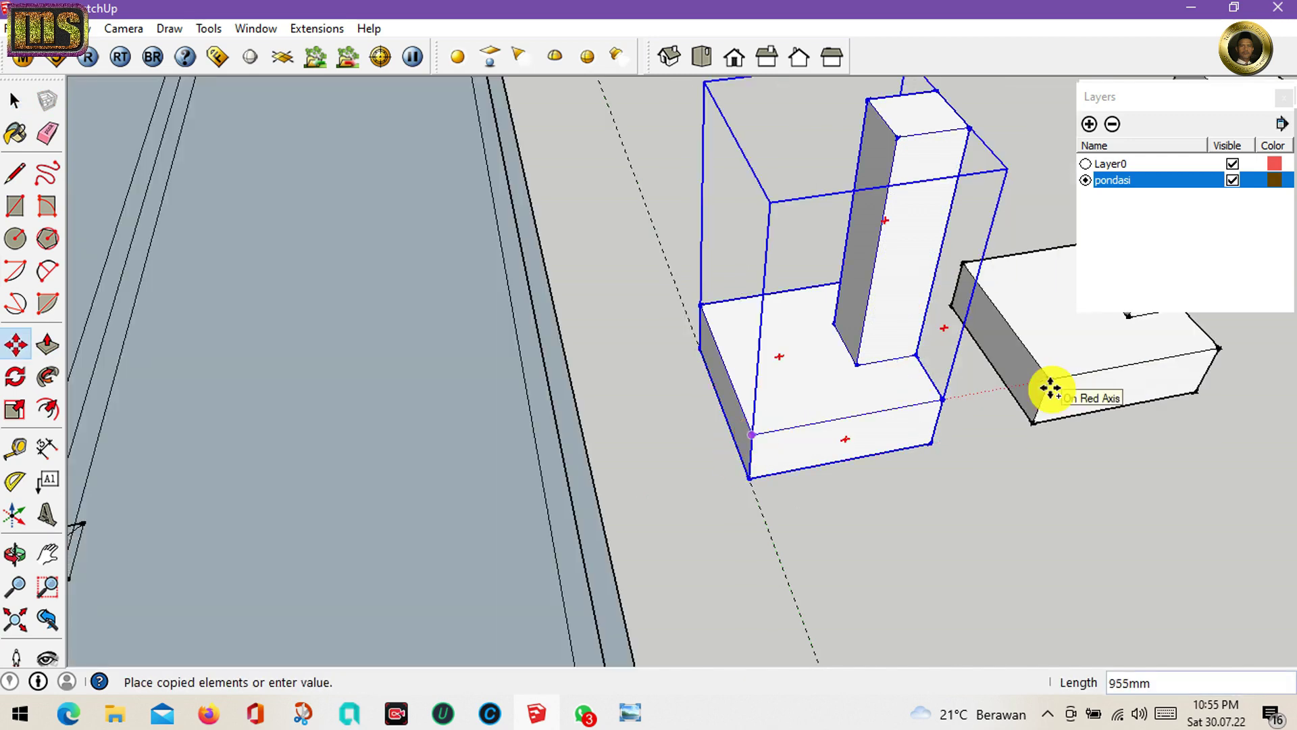
click(1050, 388)
- Edit the copied footing, pushing its column faces 200 mm to thin it
shift+middle_drag(1073, 371, 533, 504)
key(space)
right_click(562, 424)
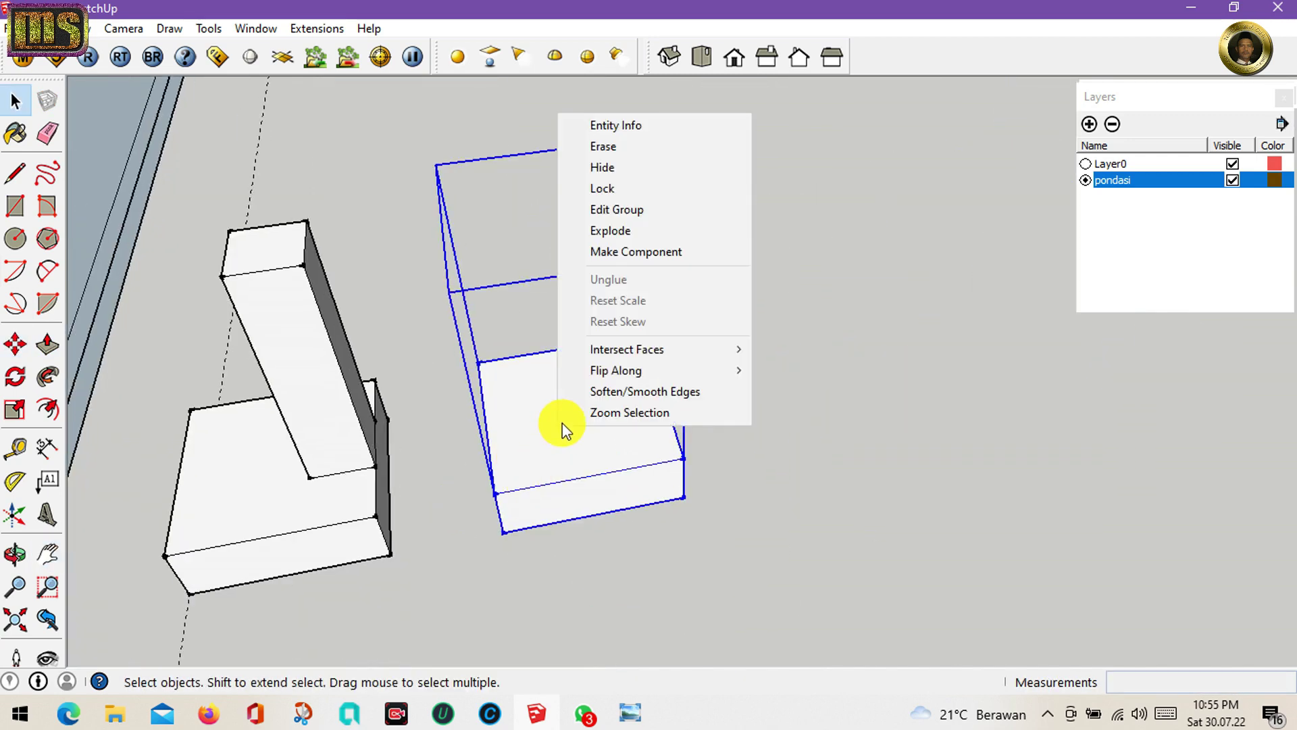
click(646, 210)
key(p)
drag(631, 362, 592, 489)
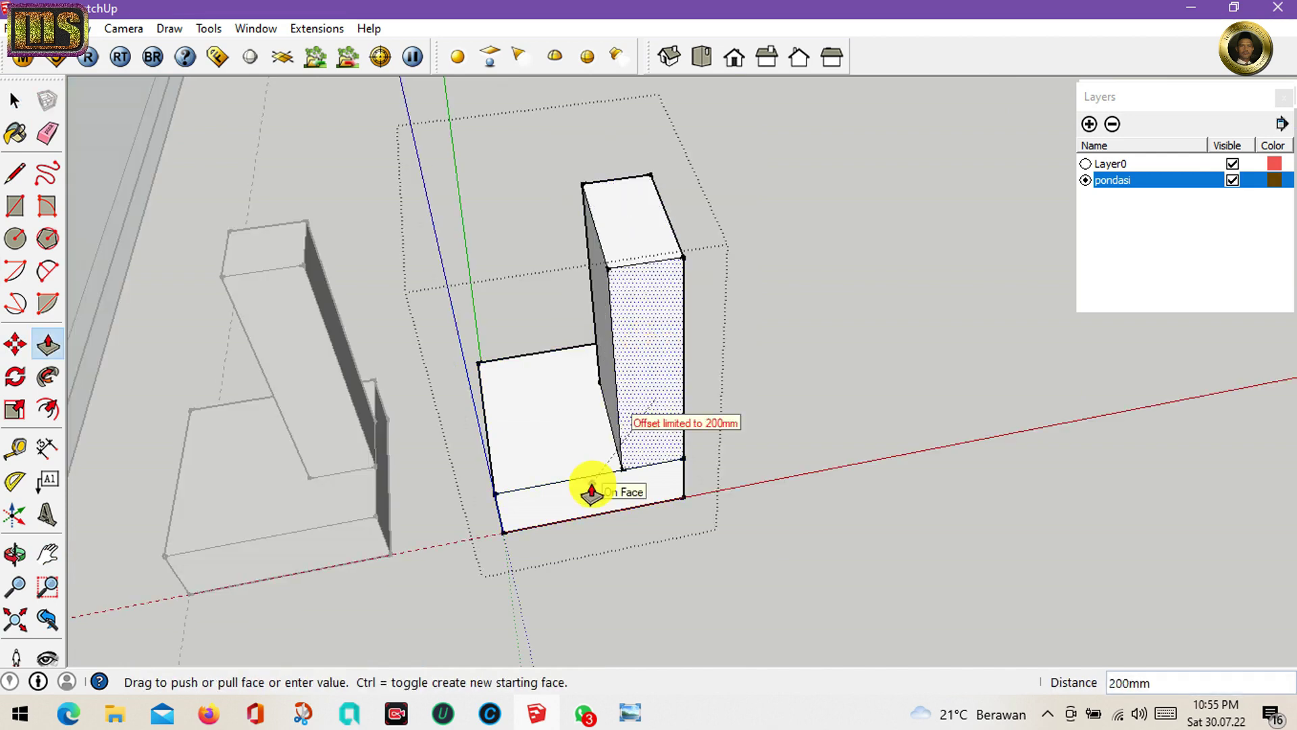
mouse_move(591, 490)
middle_down()
mouse_move(666, 435)
mouse_move(732, 339)
mouse_move(560, 349)
middle_up()
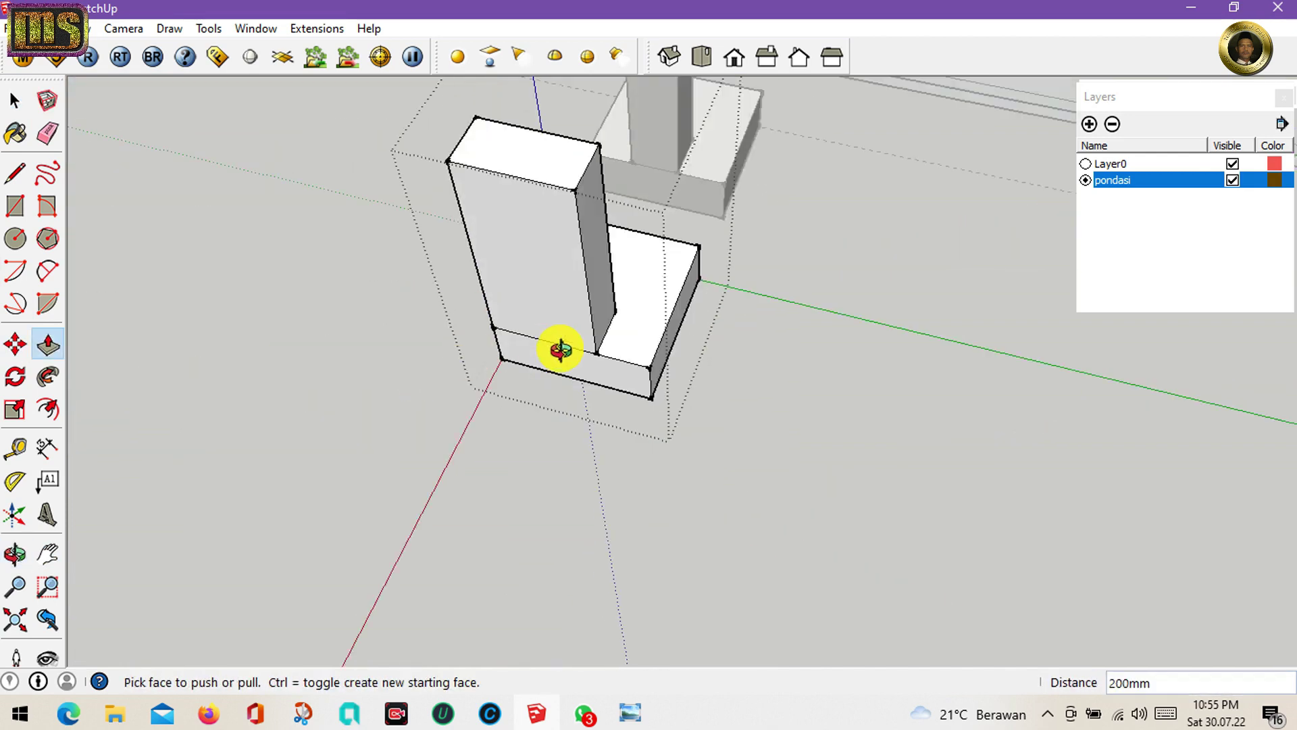
drag(602, 281, 535, 287)
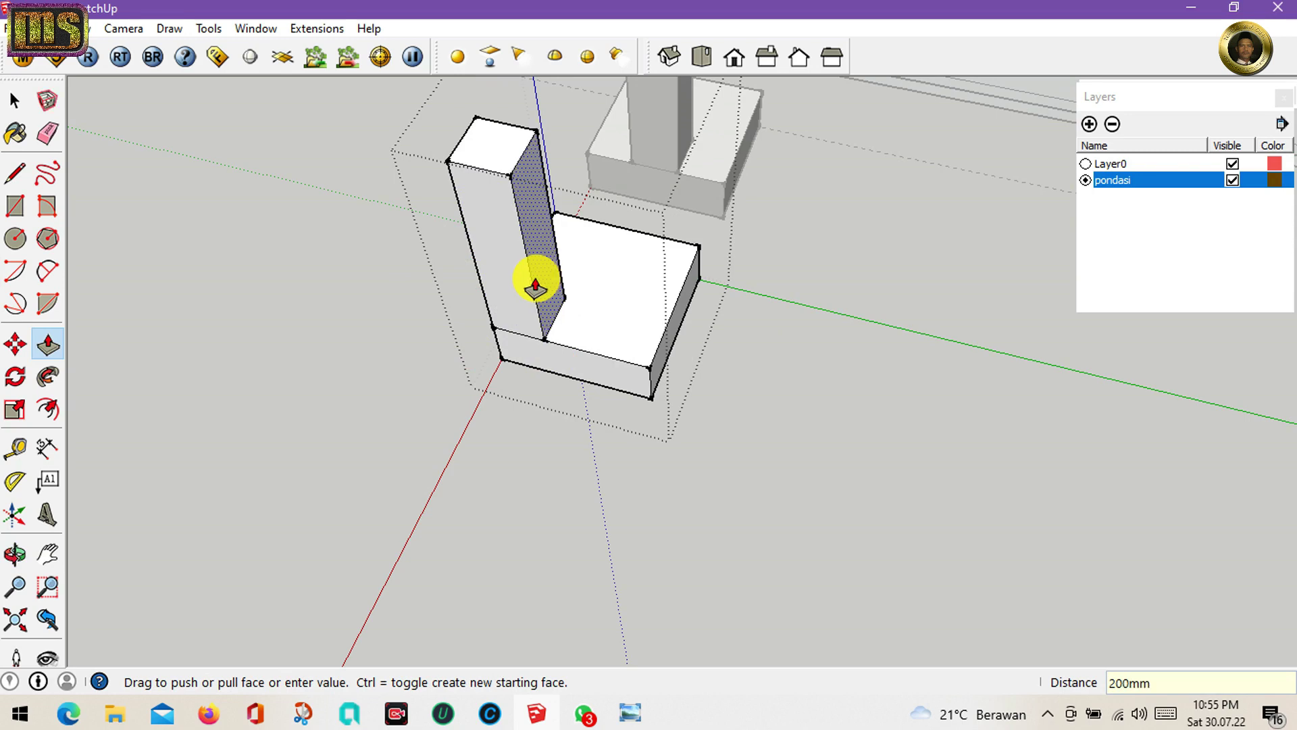
- Draw two crossing diagonals across the copied footing's column top
key(l)
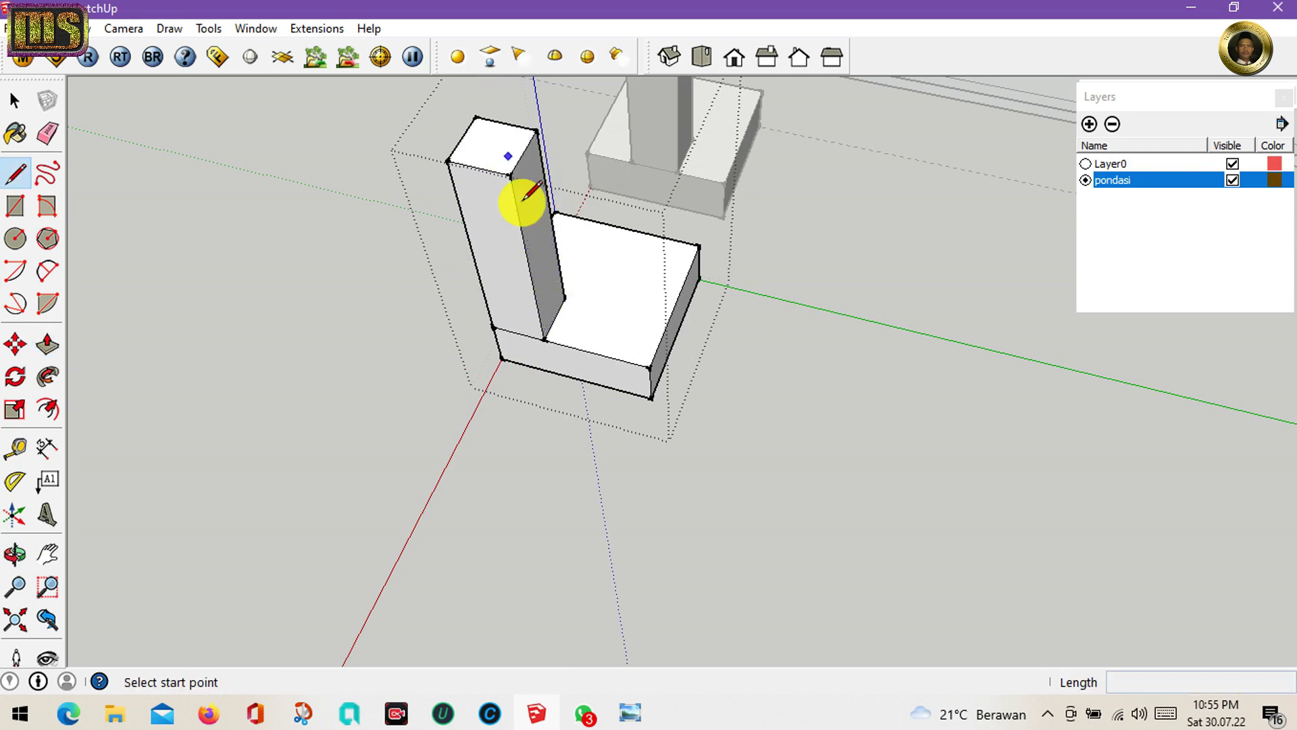
click(476, 118)
click(510, 176)
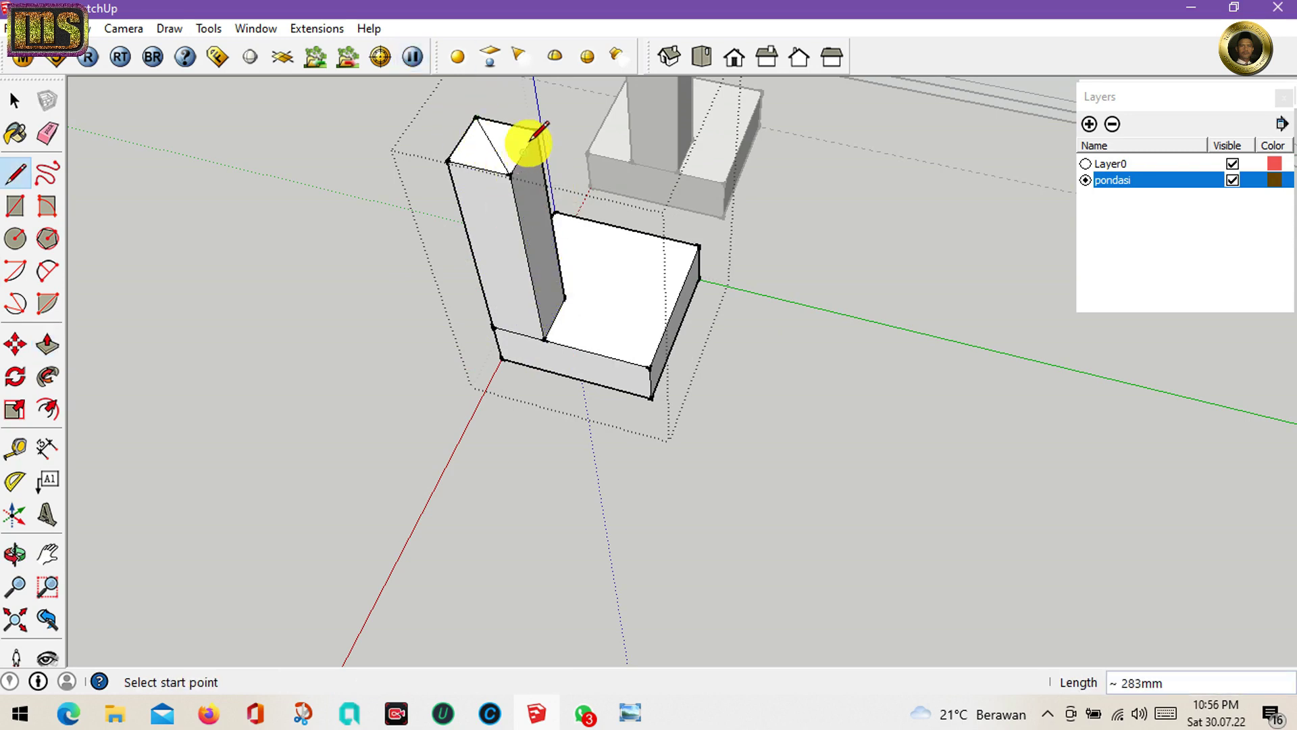
click(537, 131)
click(449, 162)
key(space)
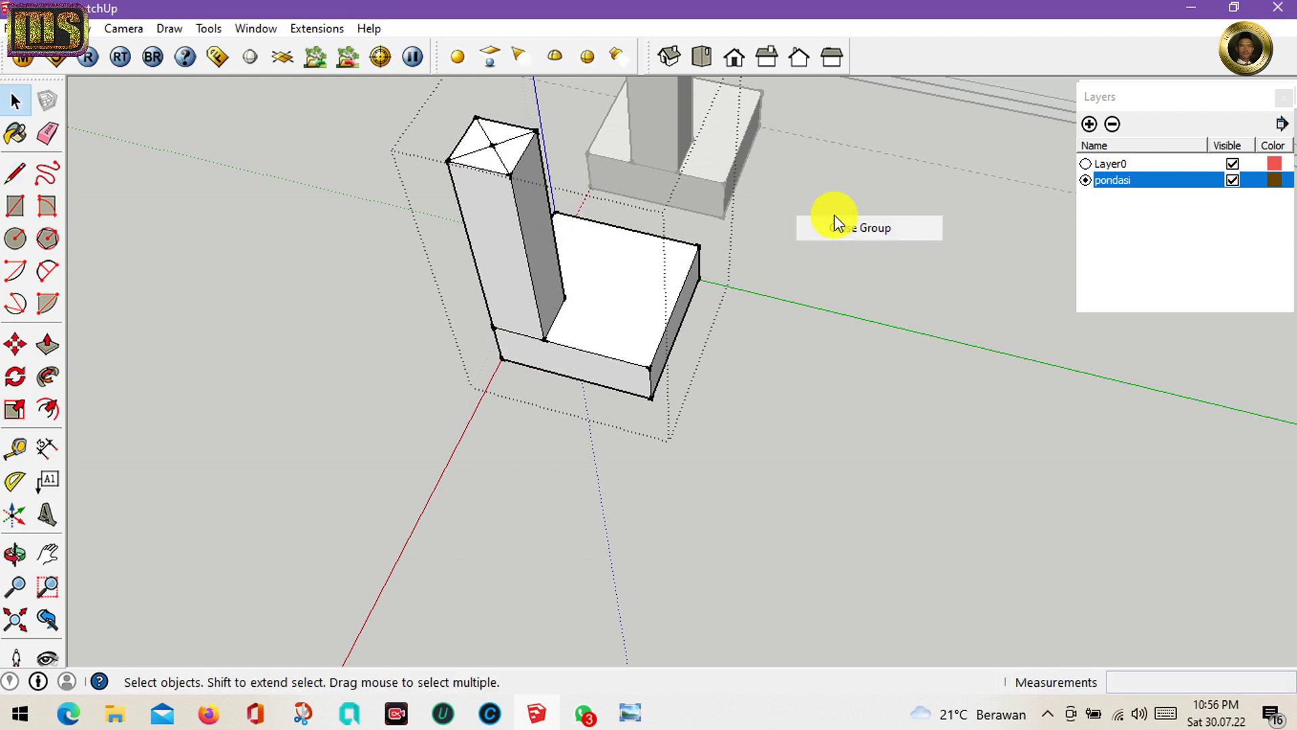
- Add lines on the back footing's column top and close its group
click(838, 216)
right_click(695, 164)
click(781, 261)
shift+middle_drag(782, 261, 651, 448)
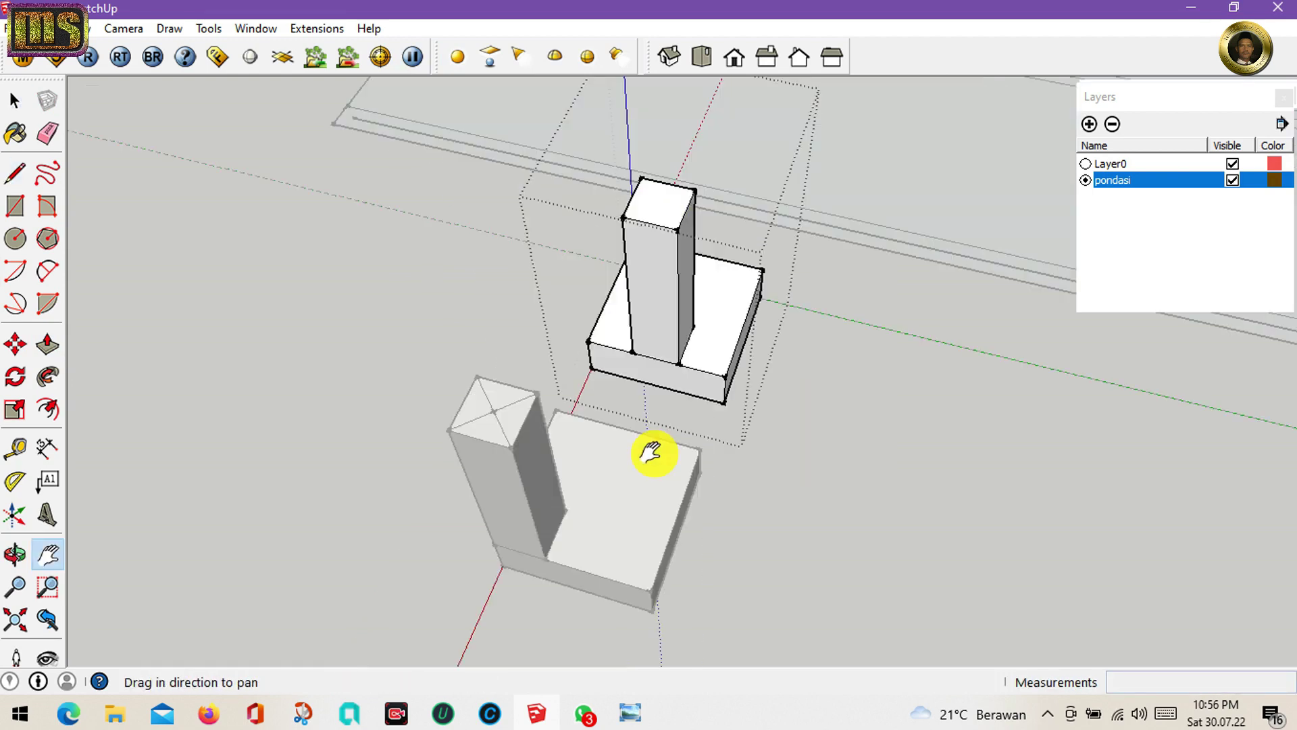
key(l)
click(650, 368)
click(595, 354)
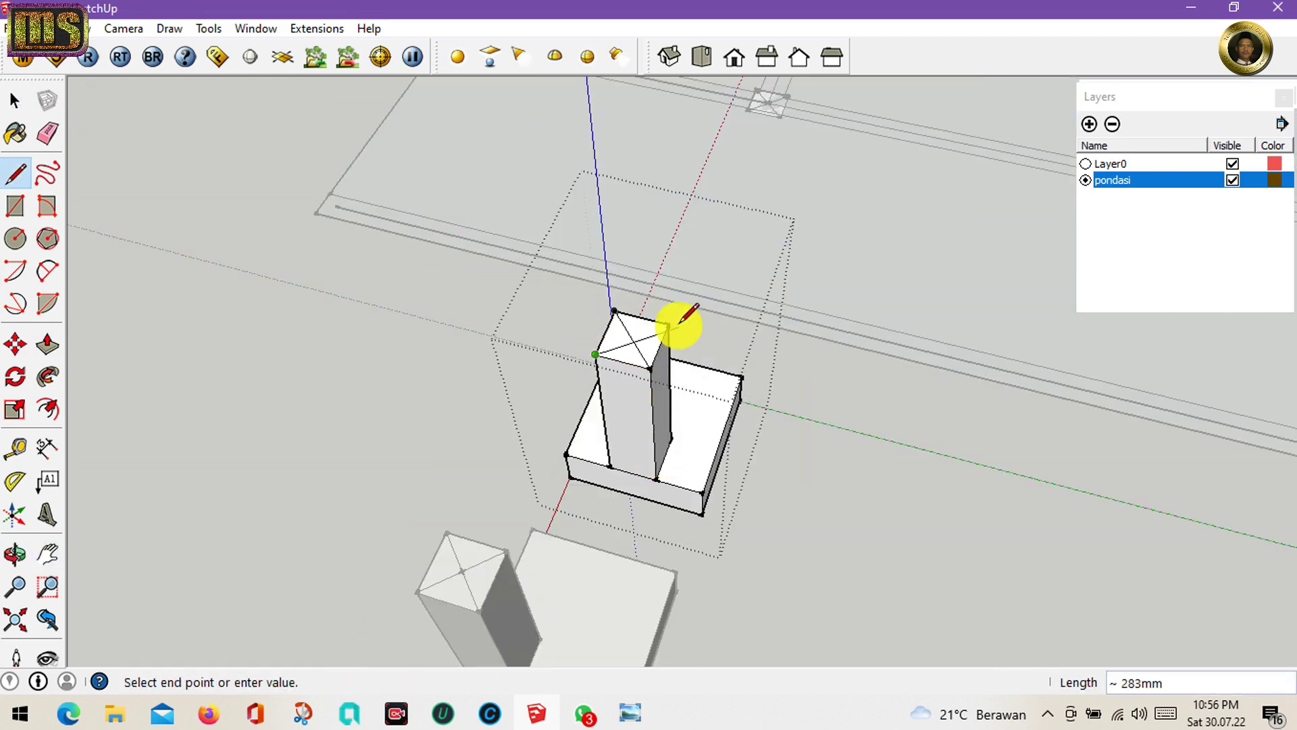
key(space)
right_click(797, 501)
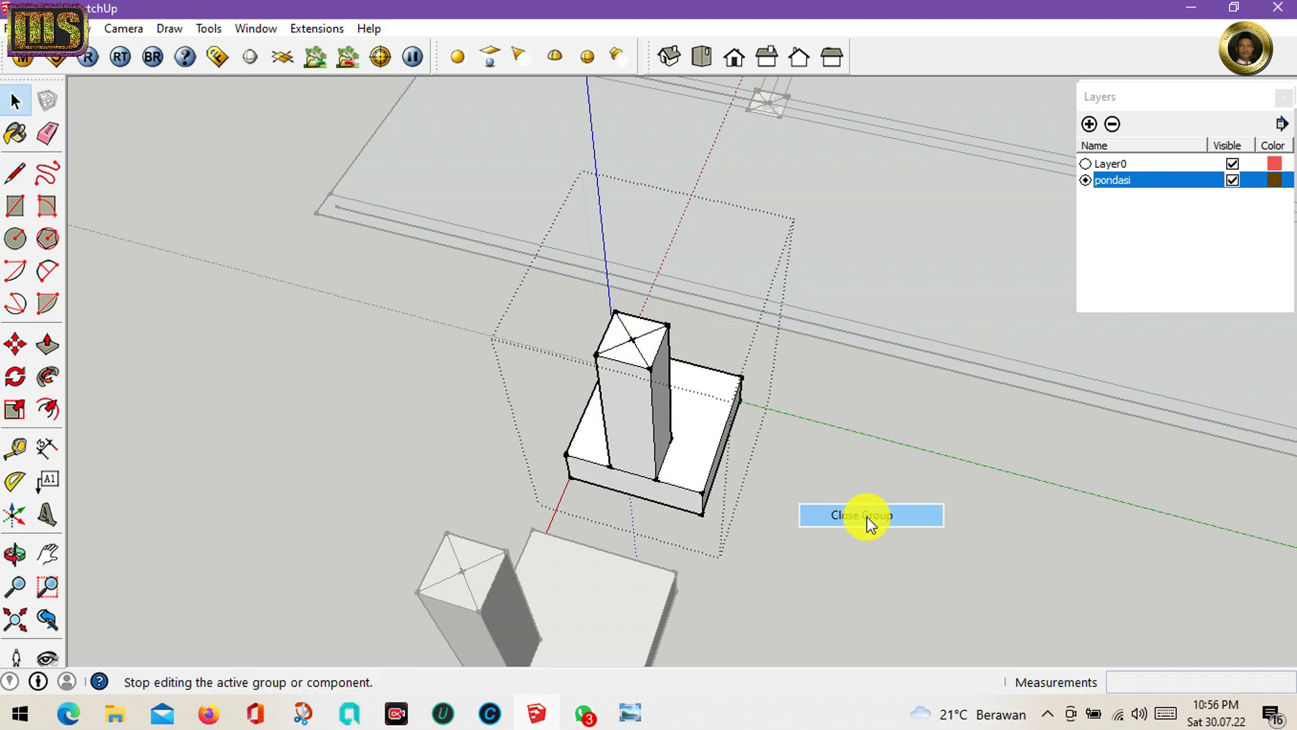
click(866, 516)
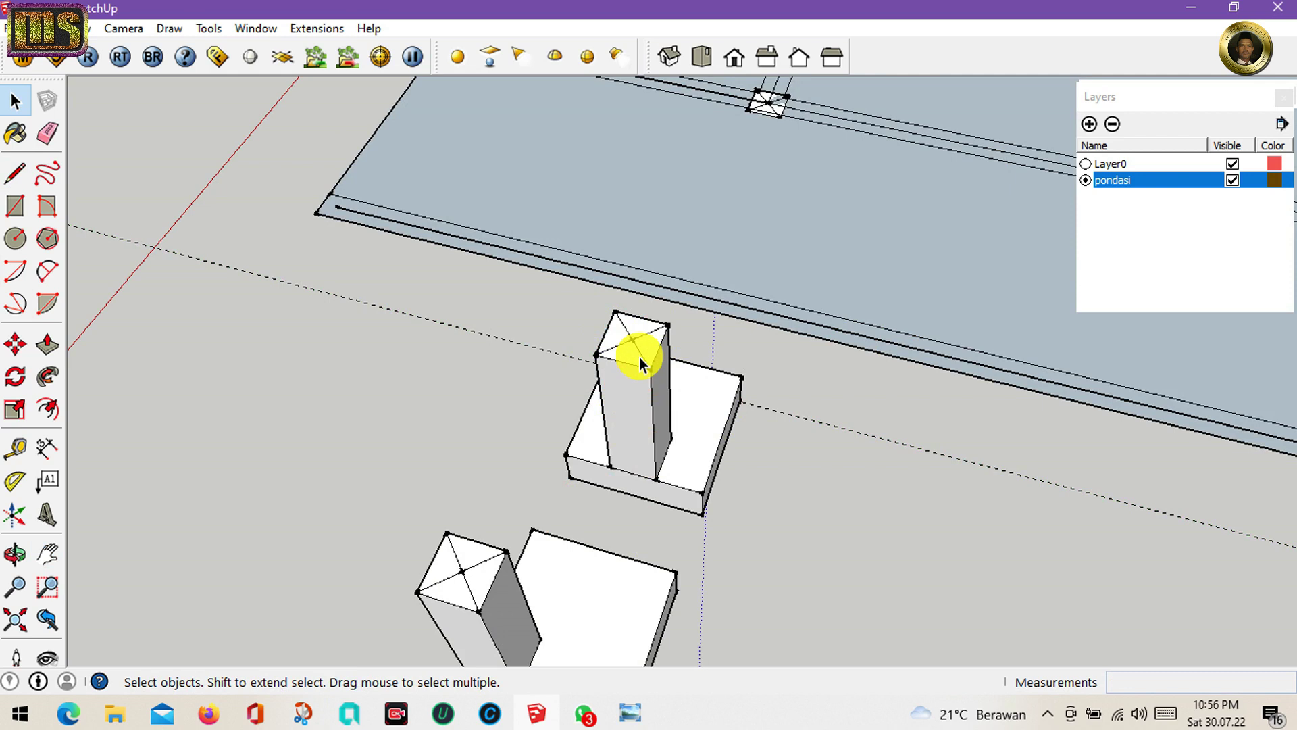
- Make a copy of the edge footing rotated 180° about its corner
key(m)
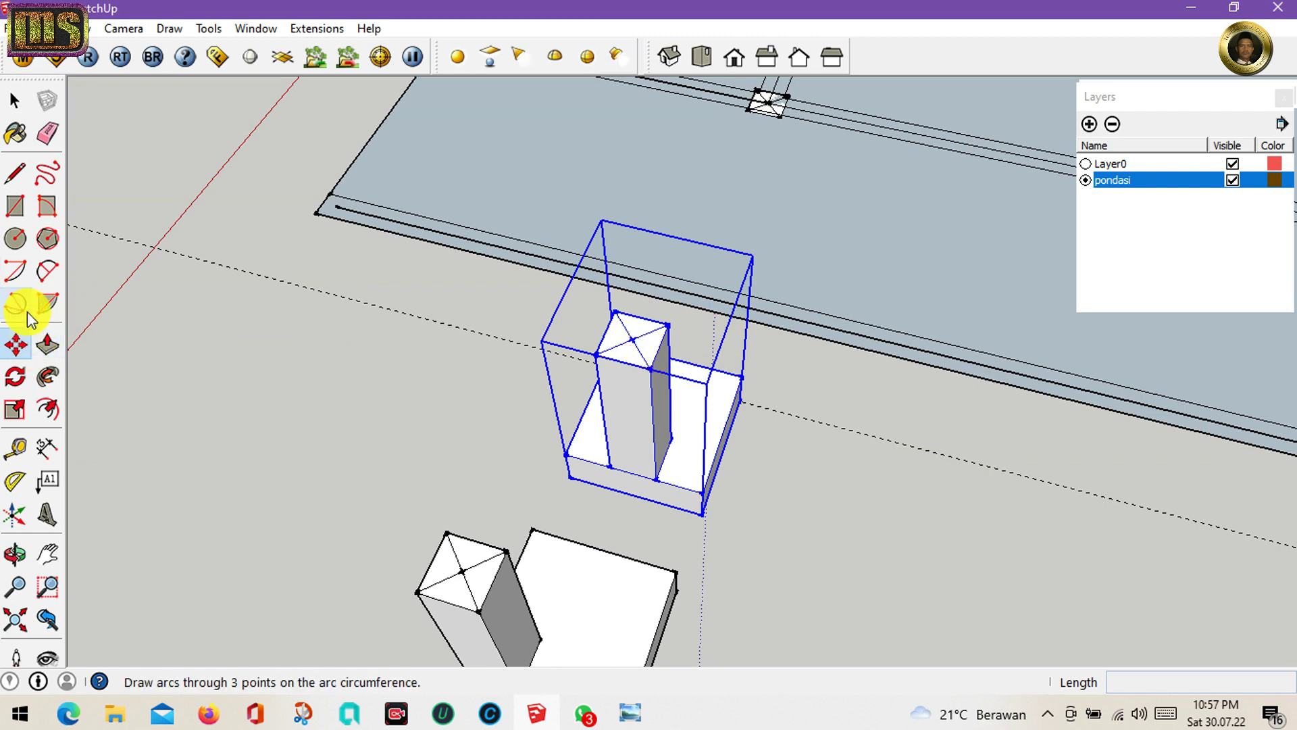
click(15, 377)
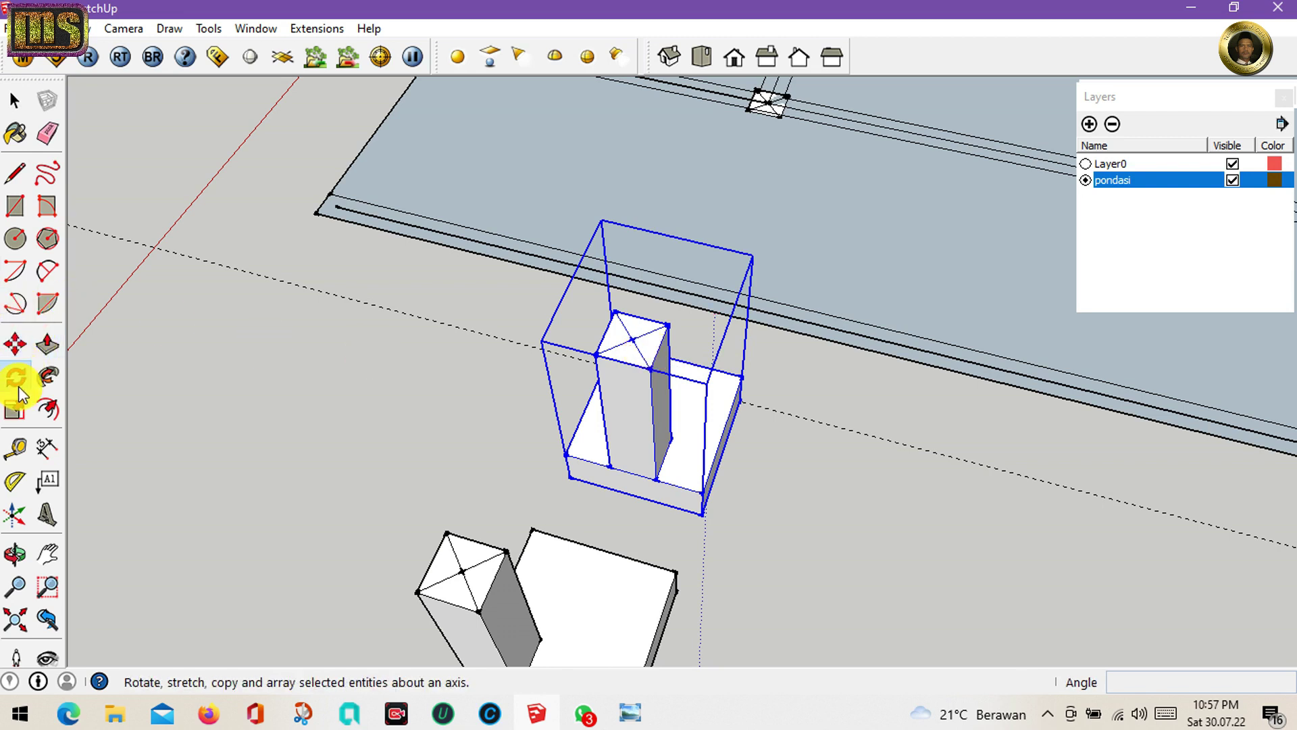
click(741, 376)
click(701, 494)
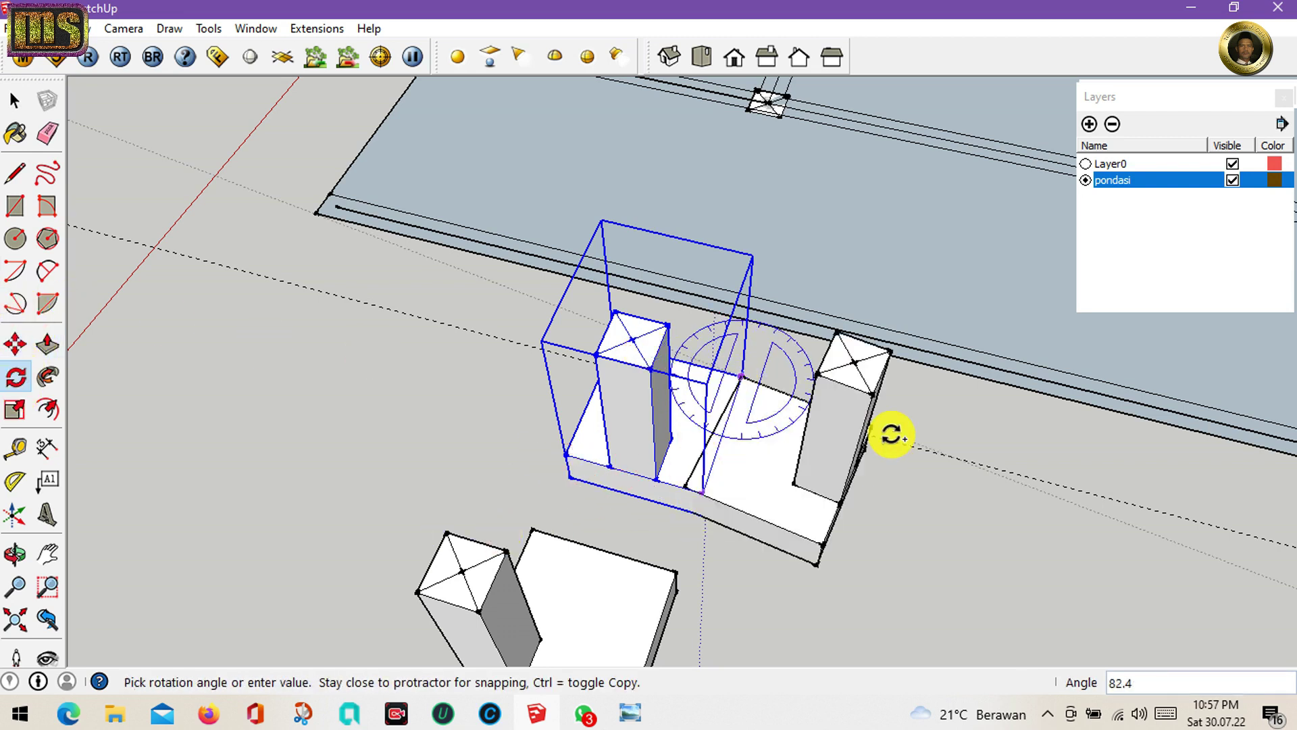
text(80)
key(Return)
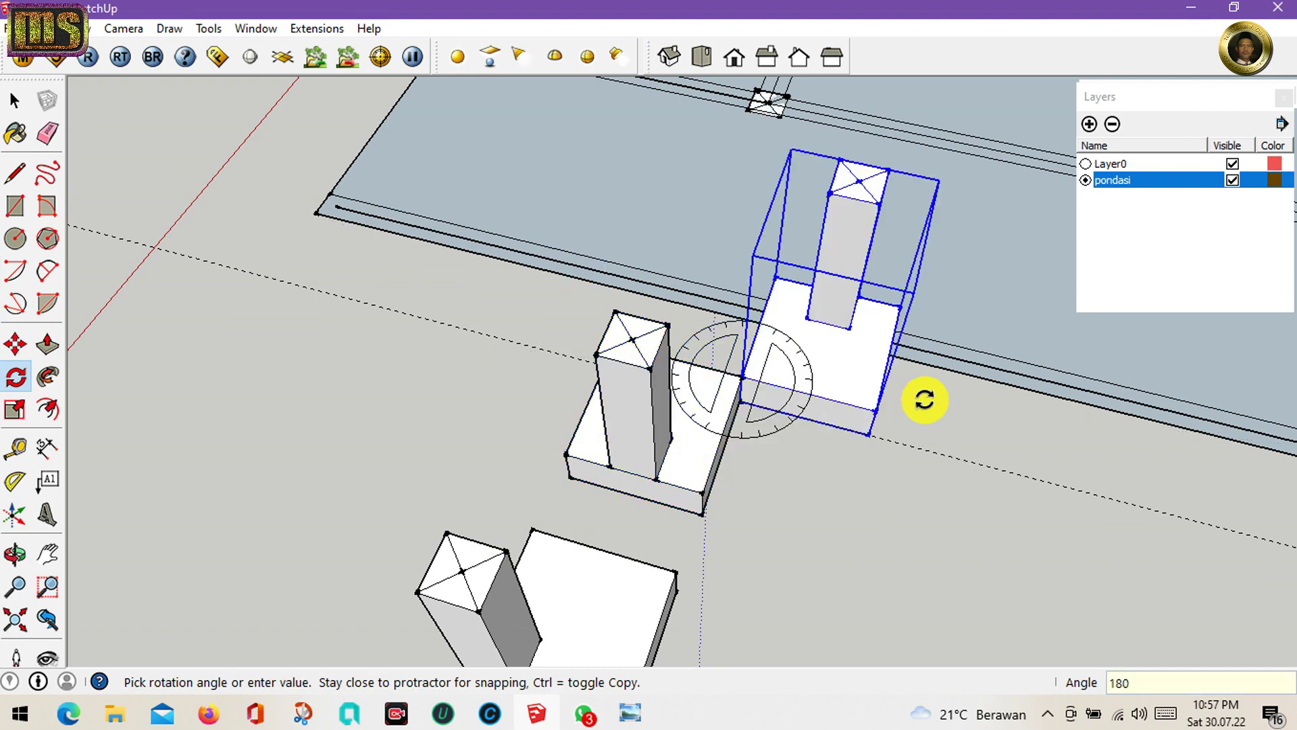
- Bring the view to the outer-wall junctions, ready to move the rotated copy
key(m)
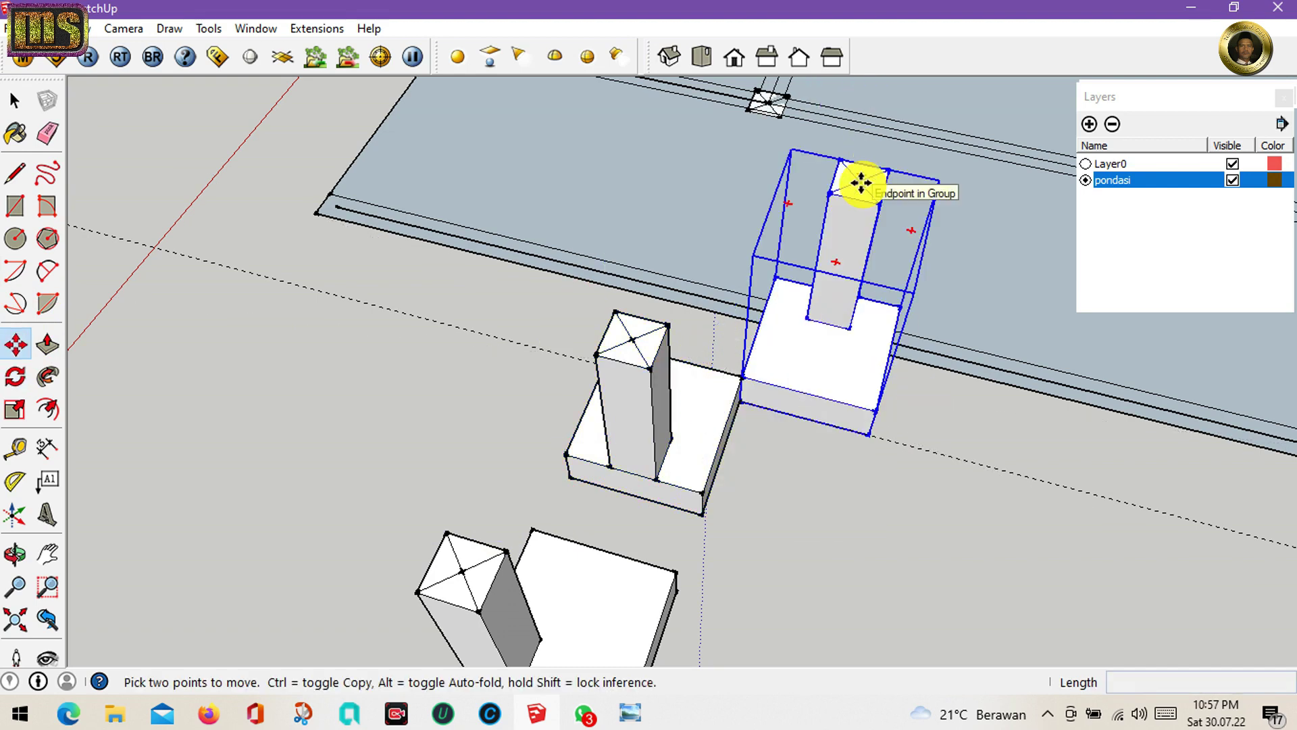
key(h)
mouse_move(669, 509)
mouse_down()
mouse_move(834, 255)
mouse_move(780, 388)
mouse_move(339, 379)
mouse_up()
scroll(498, 379, up, 3)
key(m)
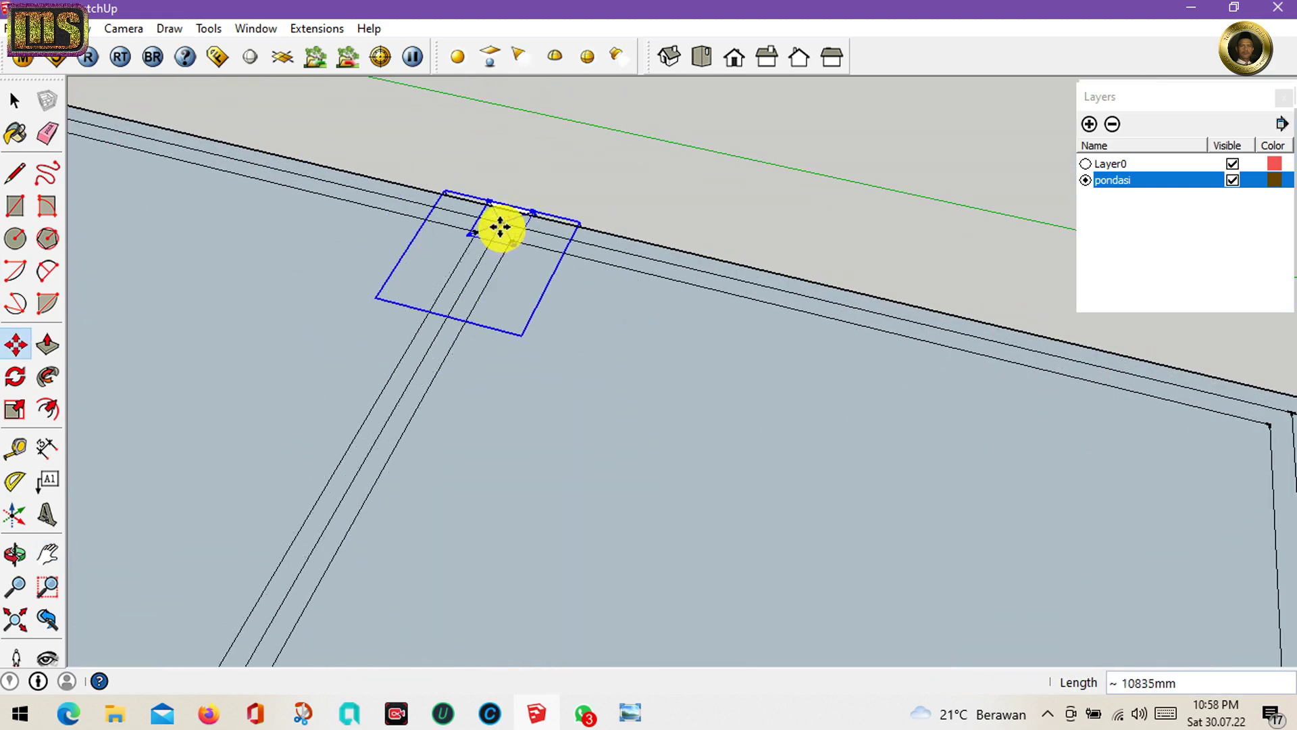
- Copy the edge footing onto the next outer-wall junctions (3000 mm, then 2000 mm)
key(ctrl)
click(500, 225)
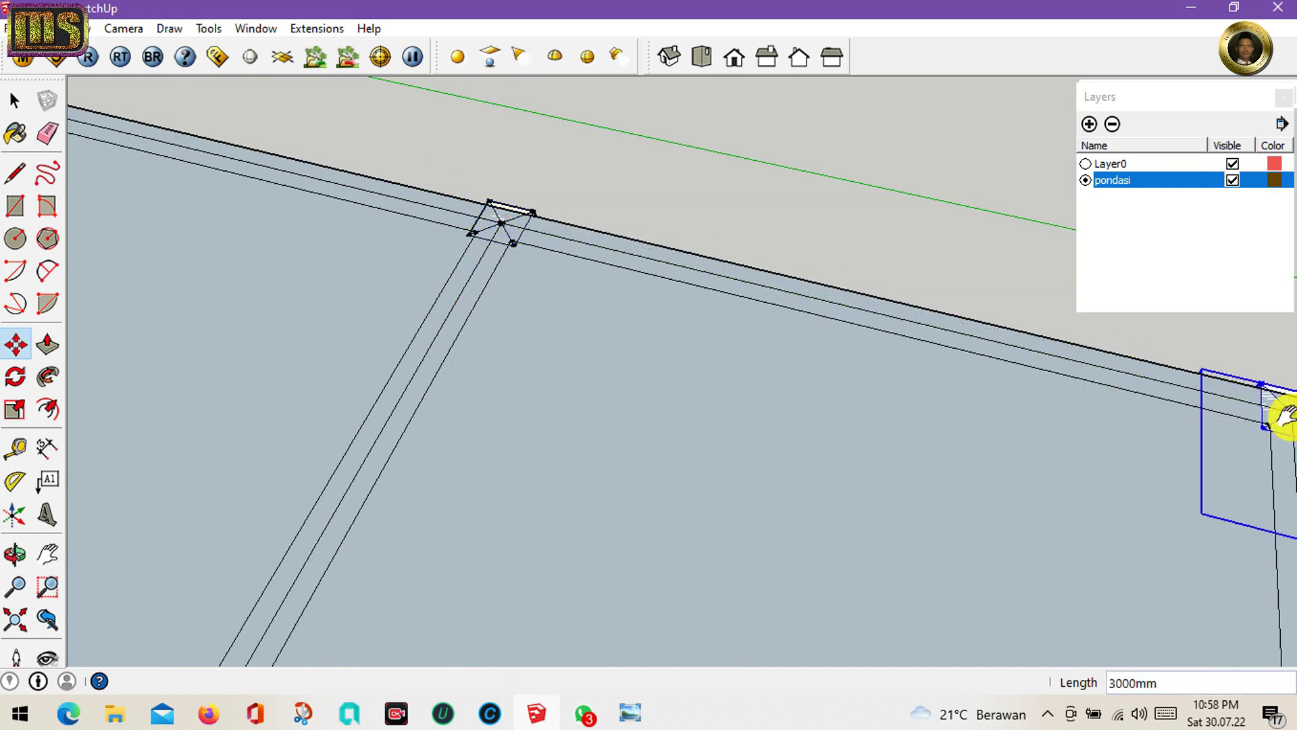
key(h)
drag(685, 273, 571, 203)
key(m)
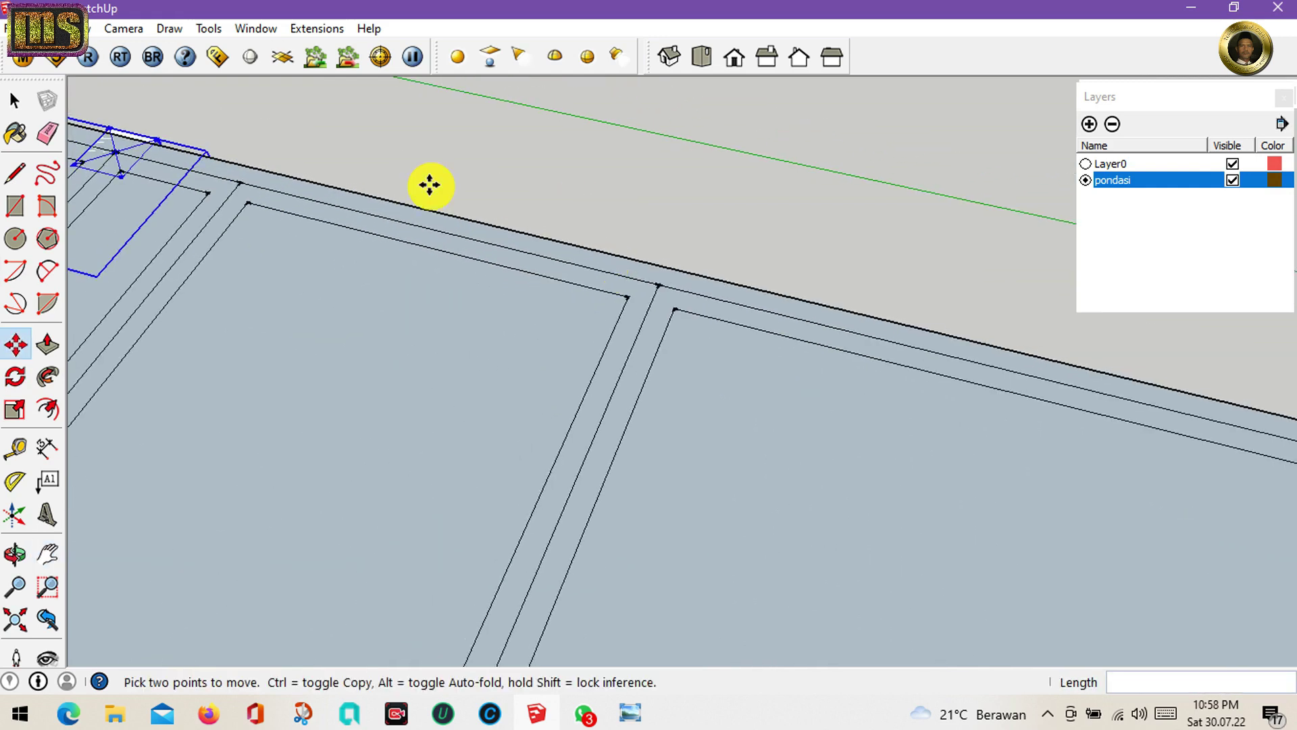
click(122, 153)
key(ctrl)
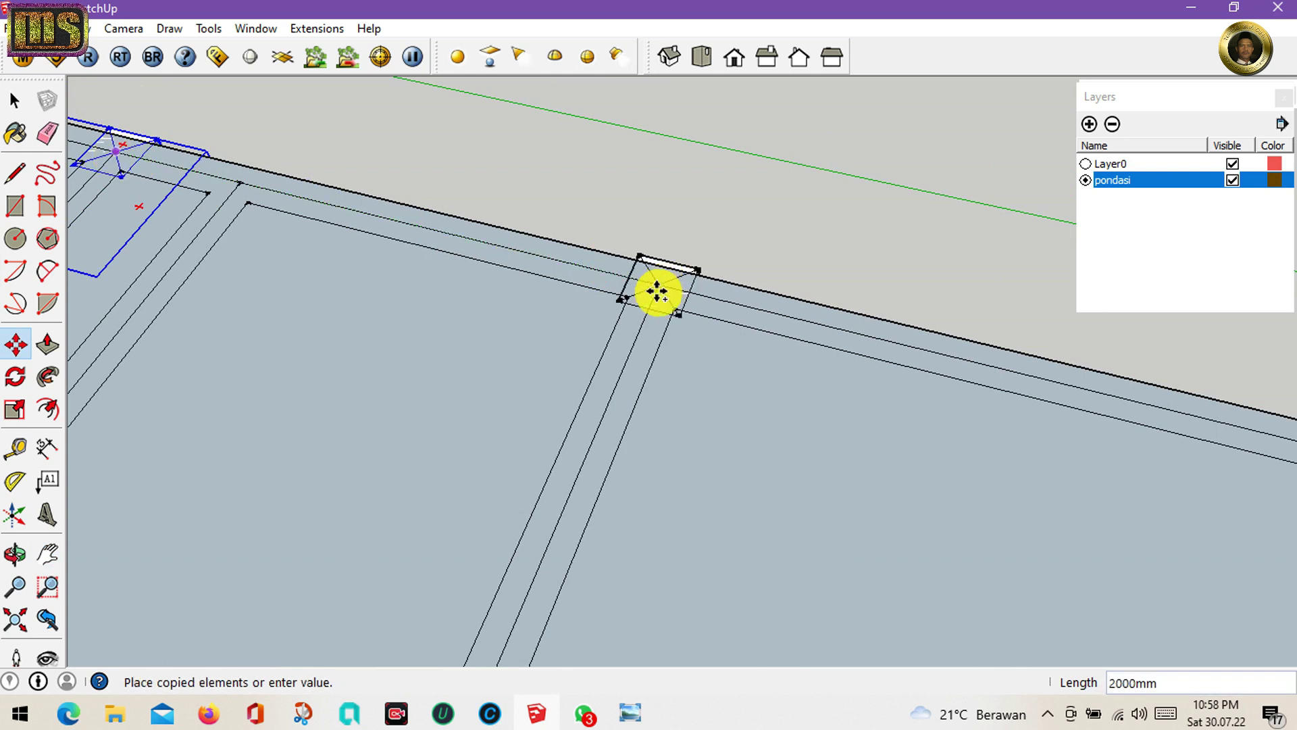
click(657, 292)
- Copy the edge footing 2500 mm to the slab corner
key(h)
drag(1042, 385, 603, 304)
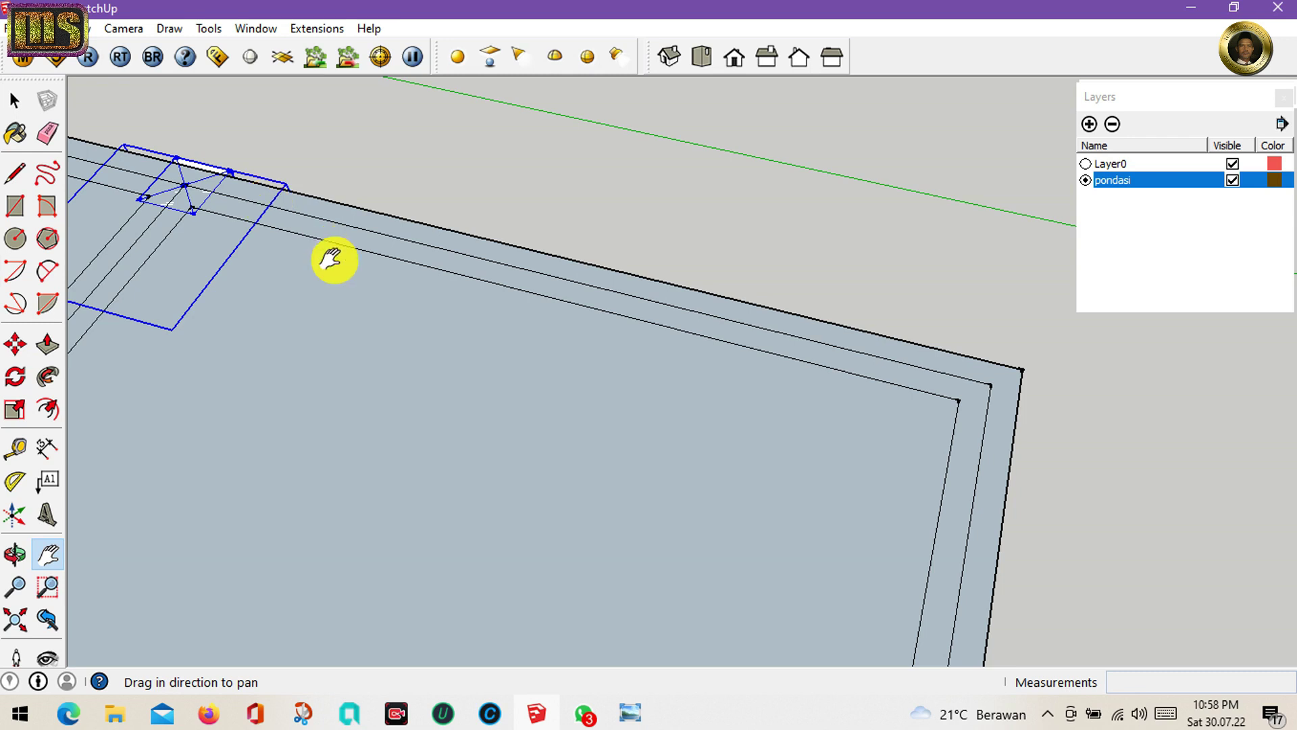
key(m)
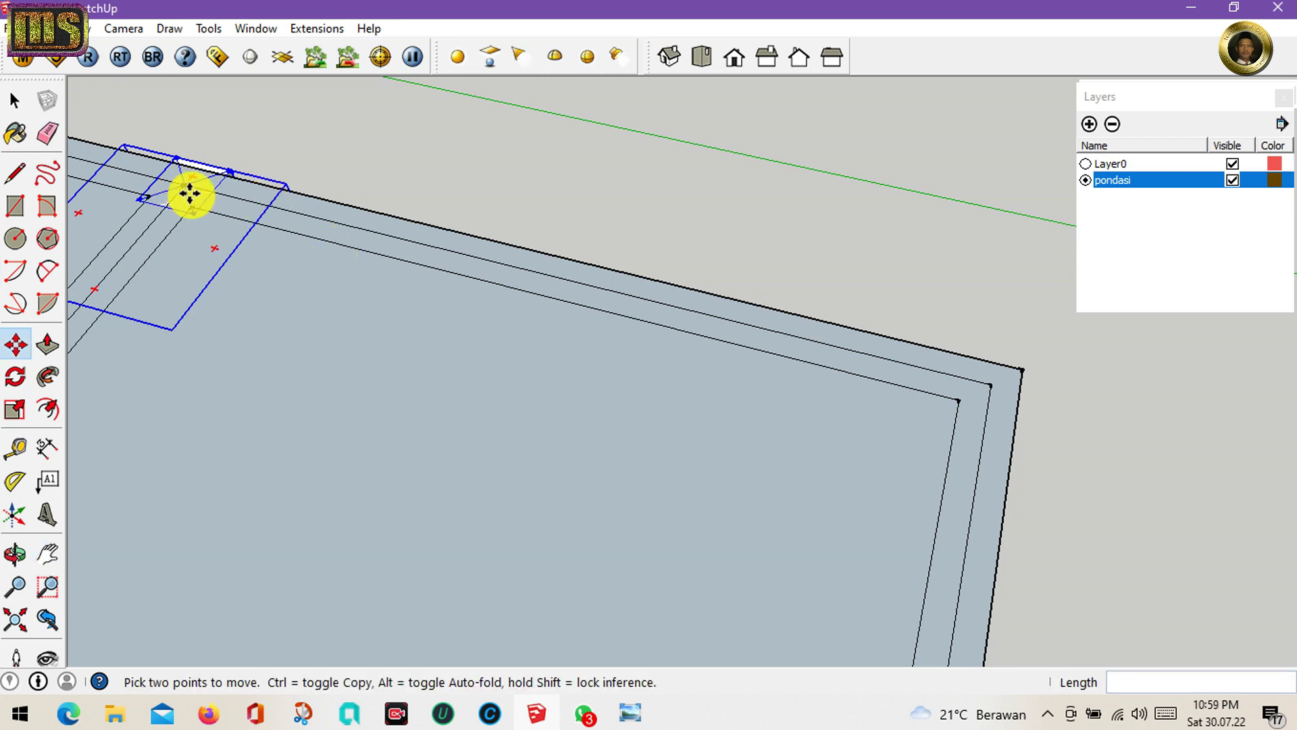
click(187, 191)
key(h)
mouse_move(550, 197)
mouse_down()
mouse_move(406, 183)
mouse_move(608, 186)
mouse_move(582, 284)
mouse_up()
mouse_move(626, 217)
mouse_down()
mouse_move(559, 136)
mouse_move(471, 386)
mouse_up()
key(Escape)
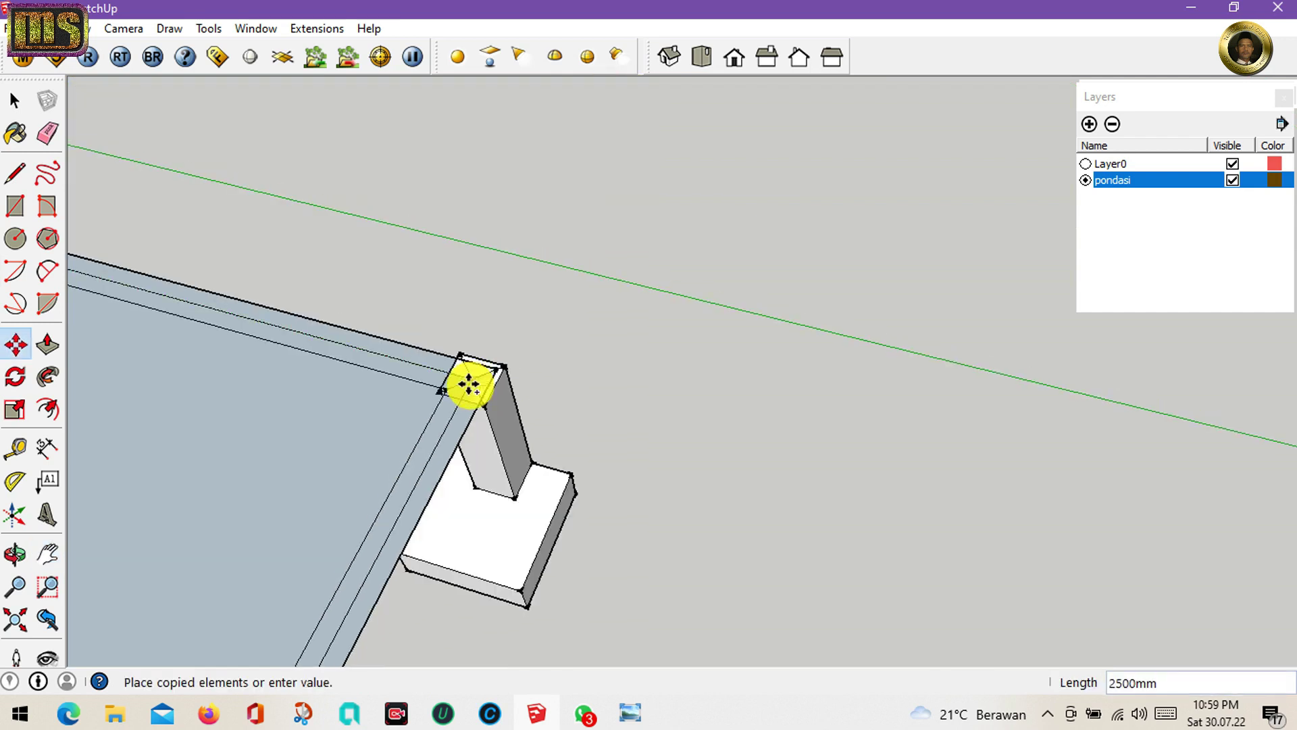
- Place the footing copy at the slab corner and rotate it 90° about the column corner
click(469, 382)
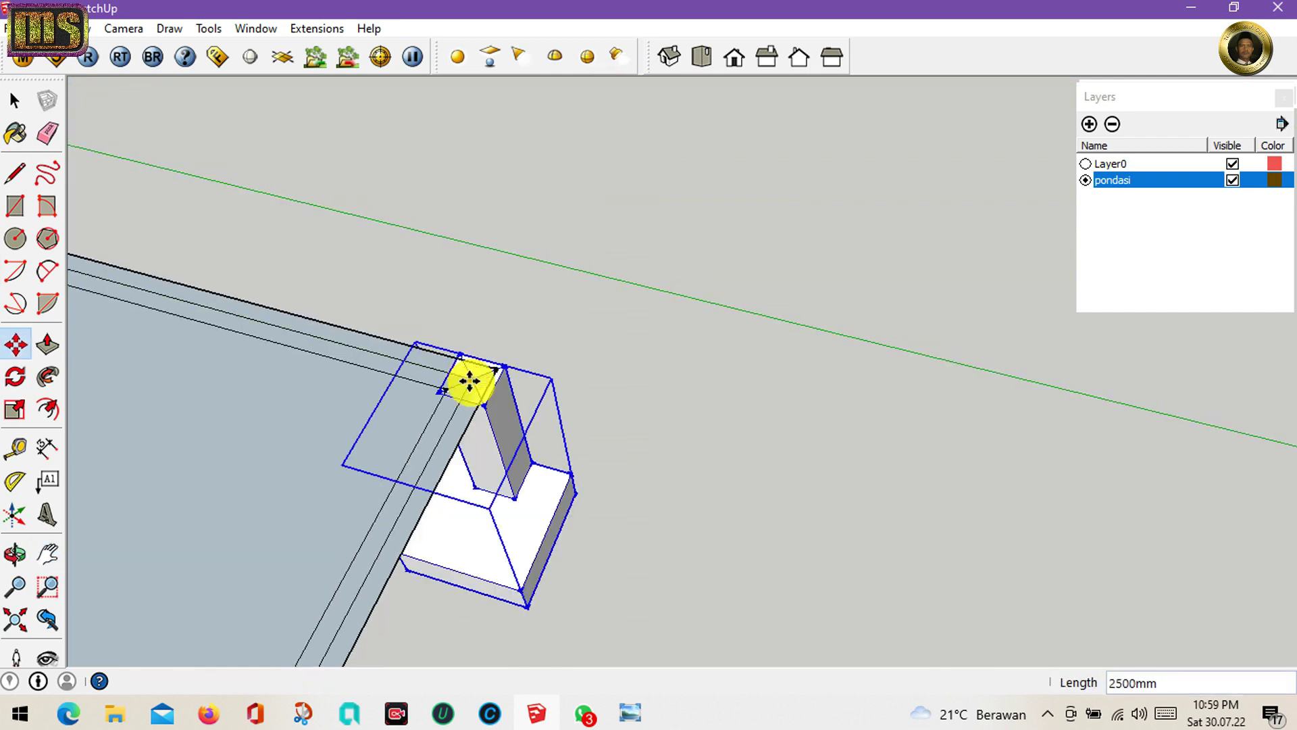
click(15, 376)
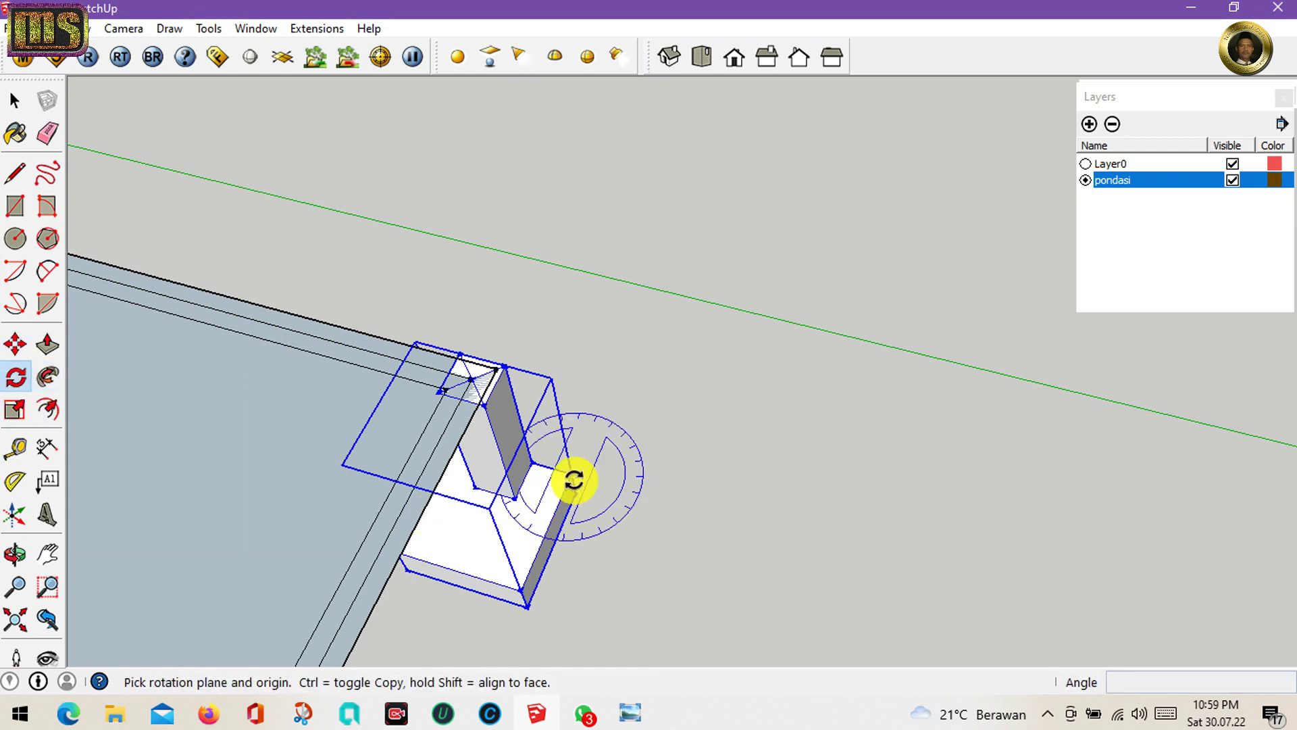
click(572, 474)
key(Escape)
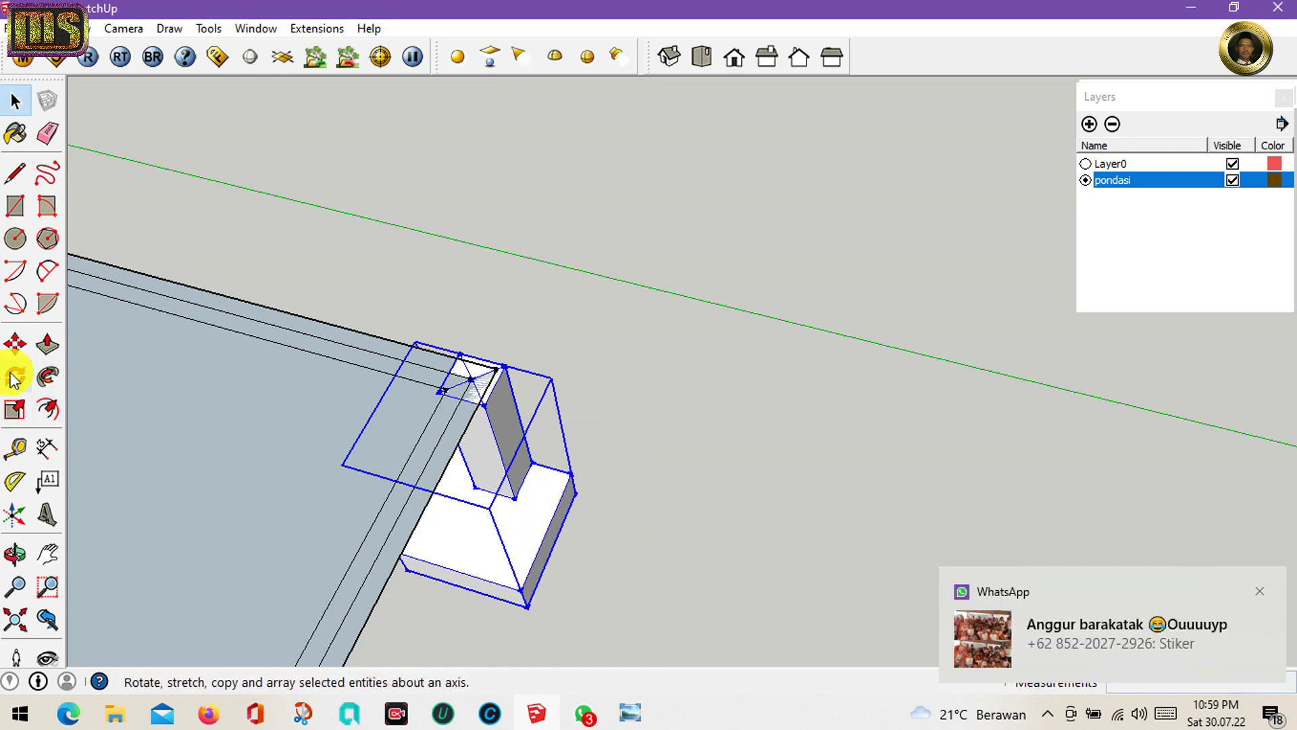
click(465, 384)
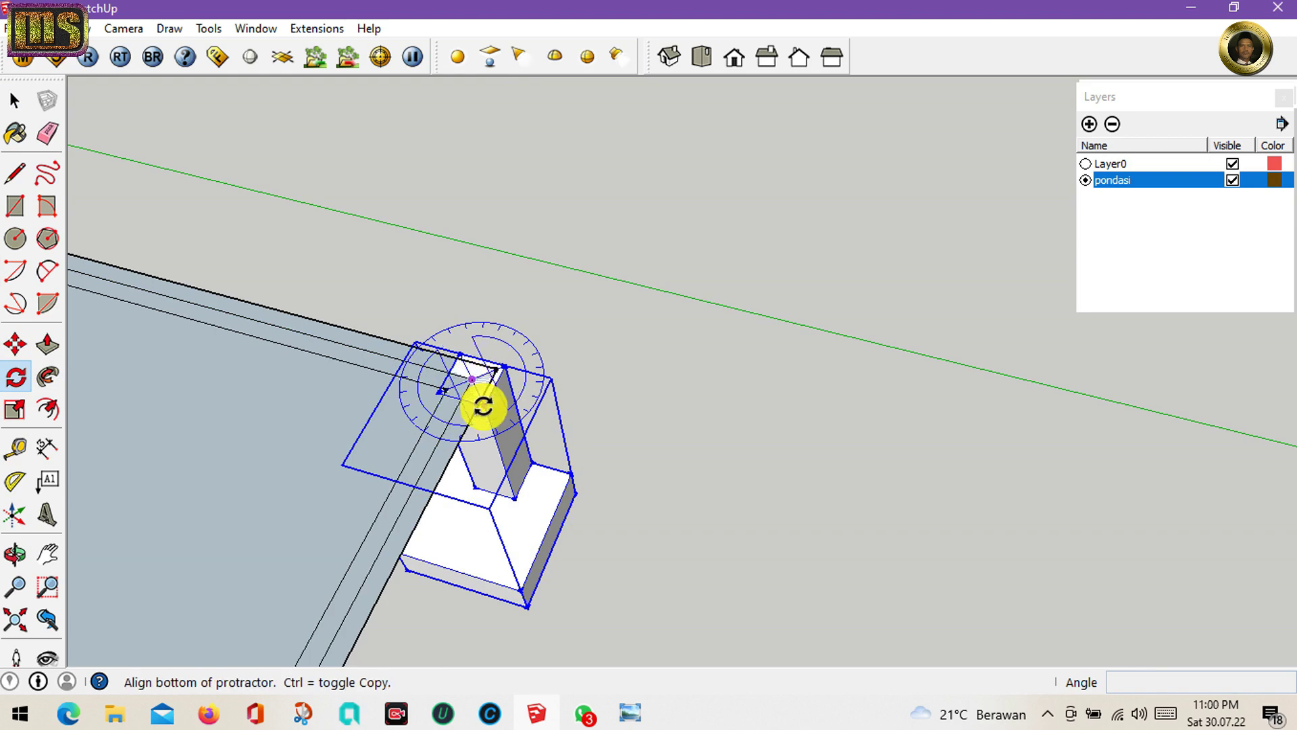
text(90)
key(Return)
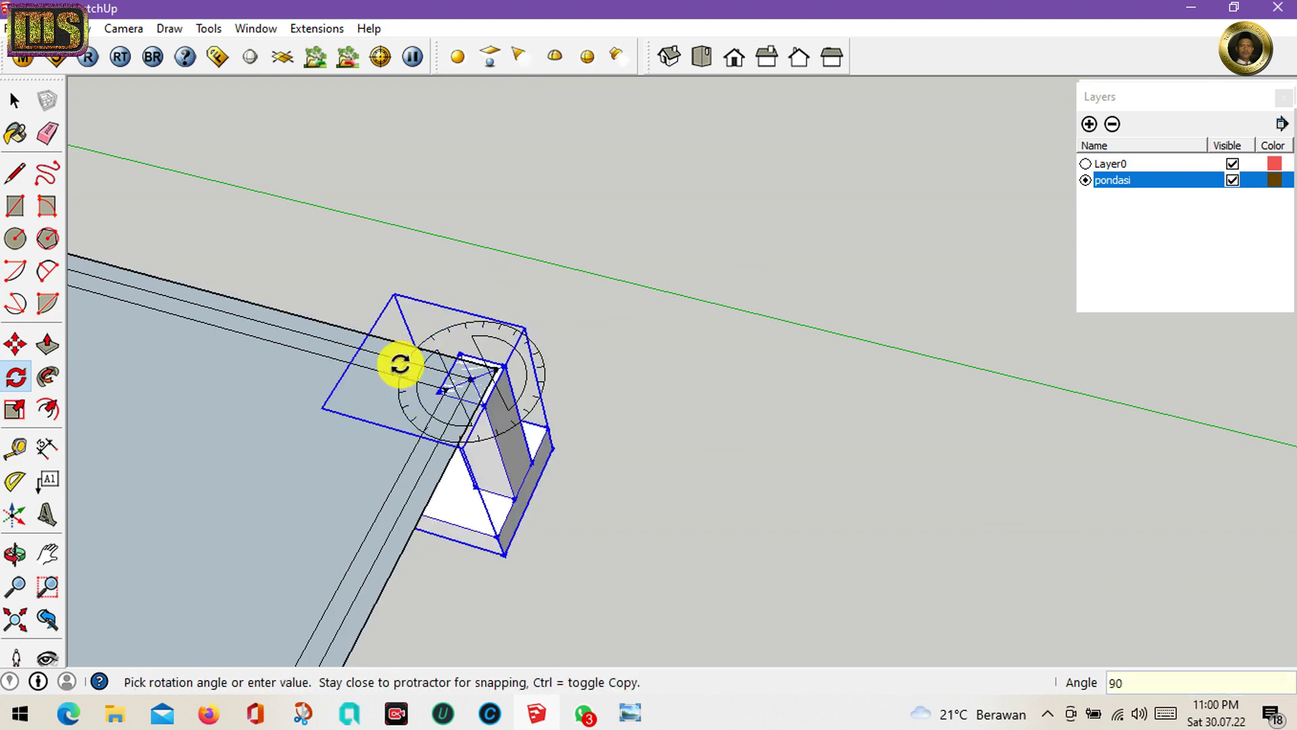
key(space)
- Move the rotated corner footing into position at the column corner
key(m)
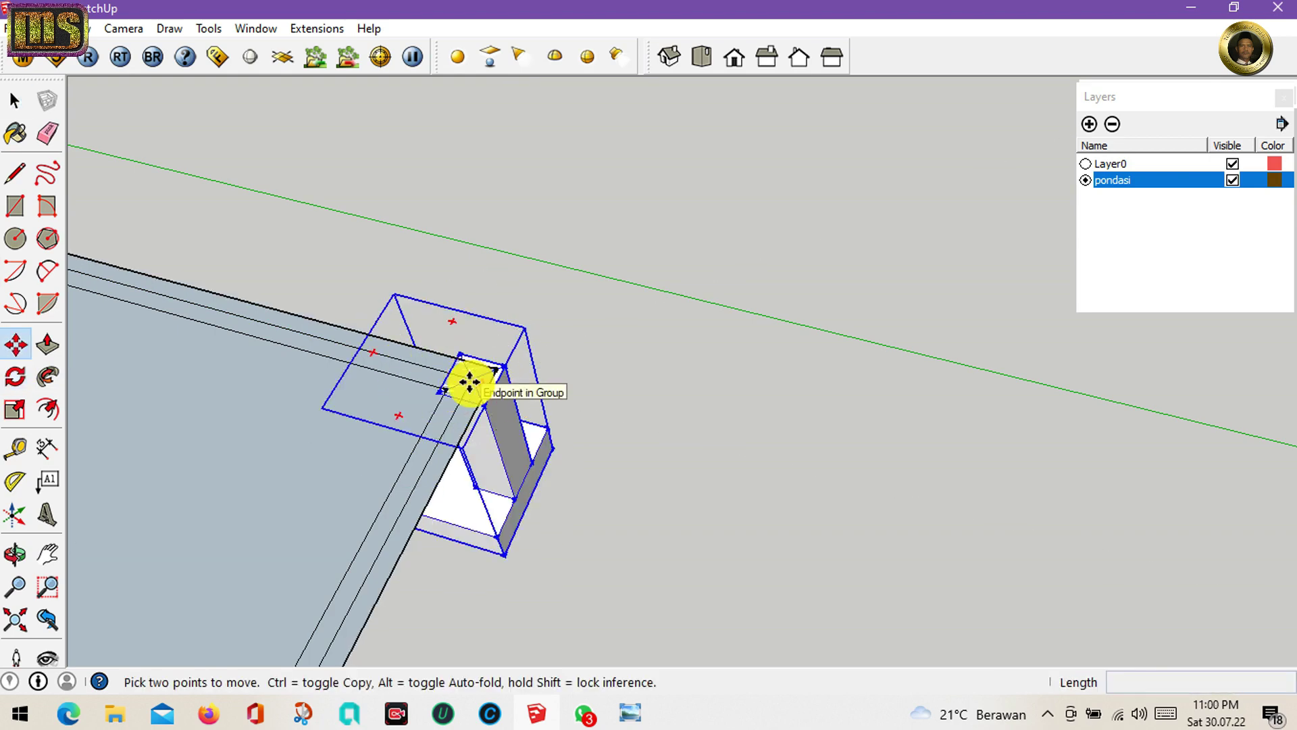
click(470, 383)
key(Return)
key(h)
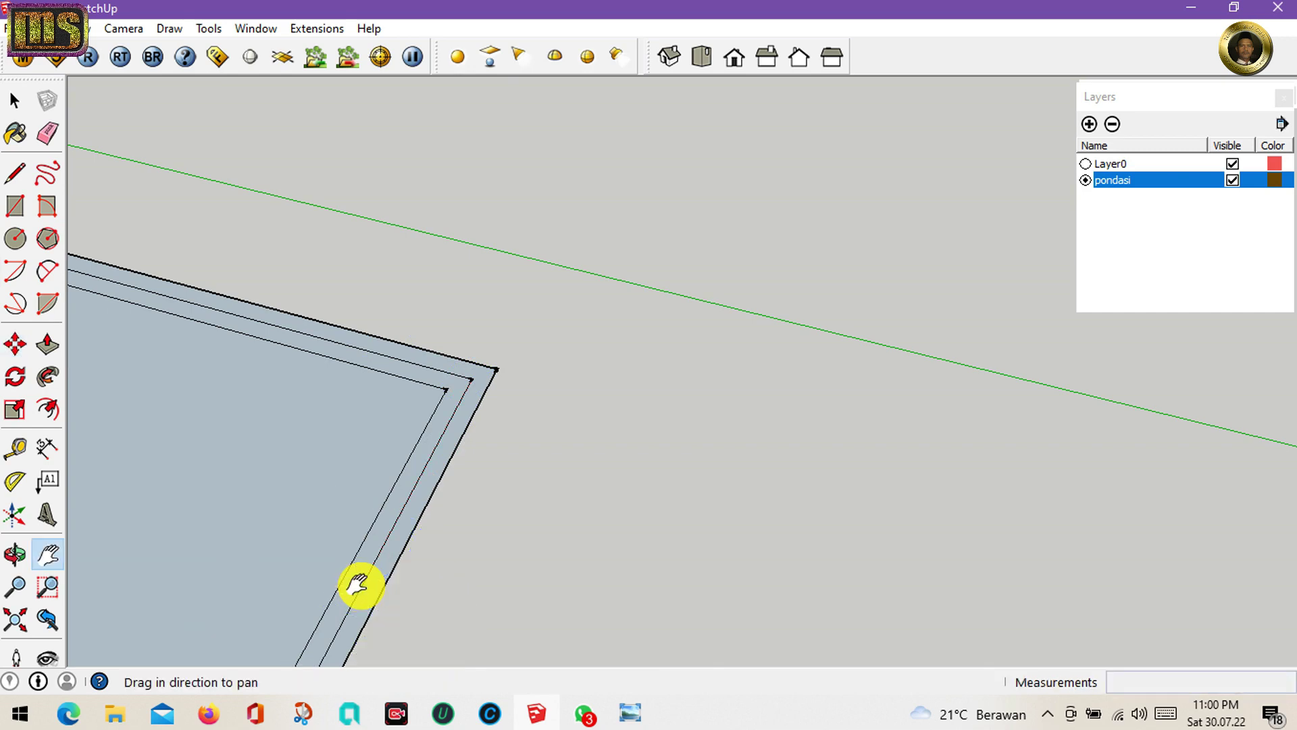
drag(358, 588, 408, 302)
drag(428, 506, 669, 135)
- Copy the footing twice down the side wall at 3000 mm spacing
key(m)
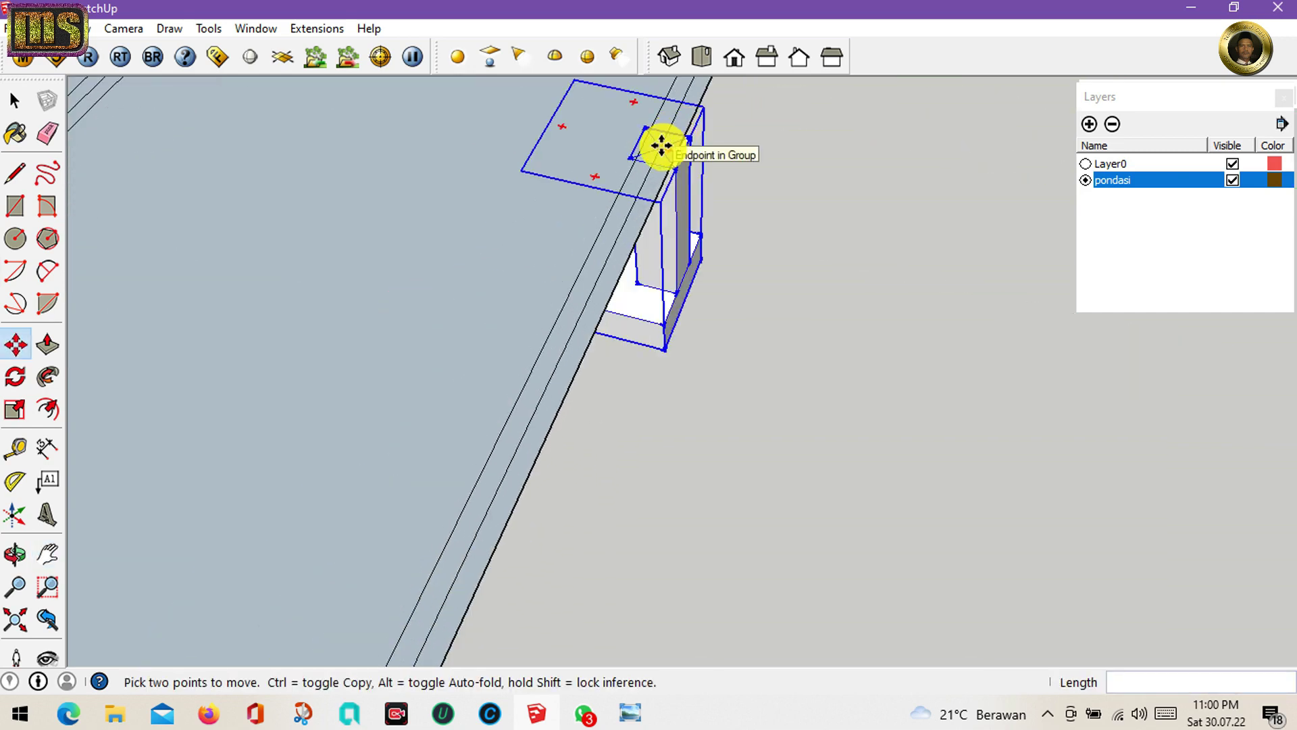
ctrl+click(661, 149)
text(3)
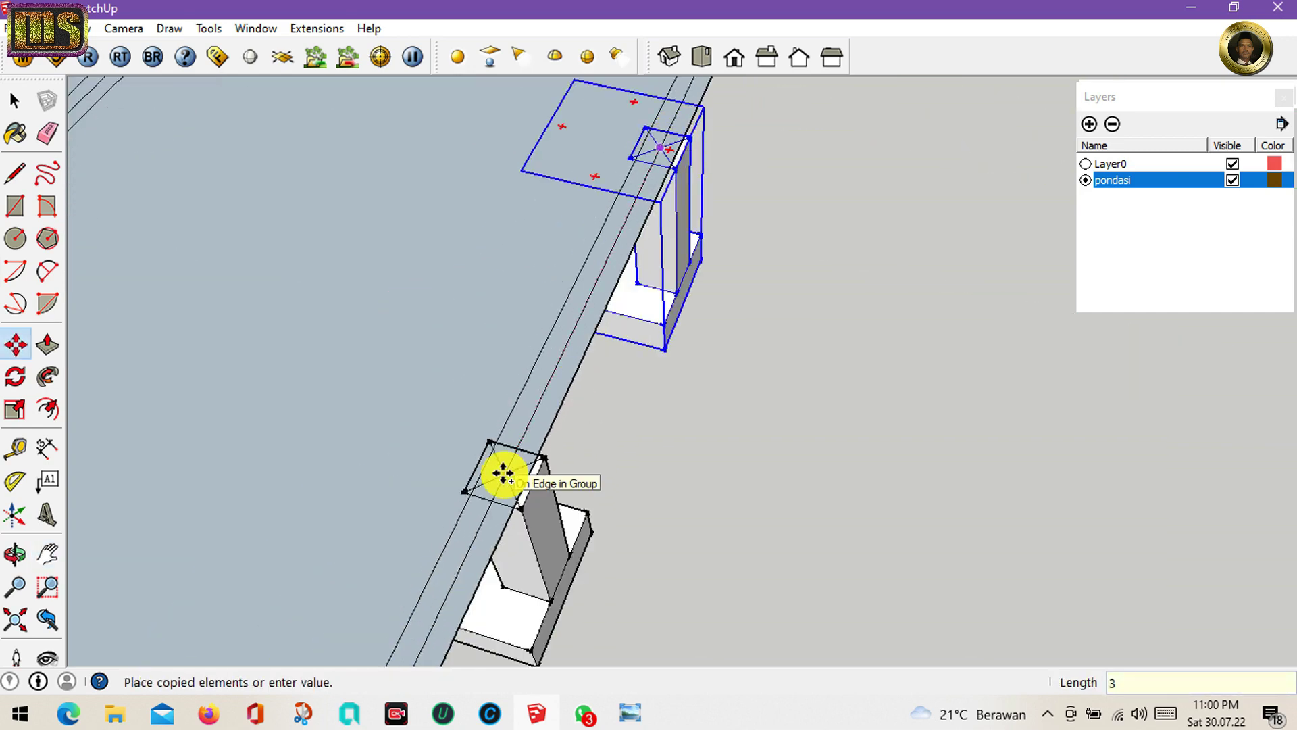
text(000)
key(Return)
key(h)
mouse_move(431, 614)
mouse_down()
mouse_move(513, 504)
mouse_move(403, 473)
mouse_move(455, 362)
mouse_up()
key(m)
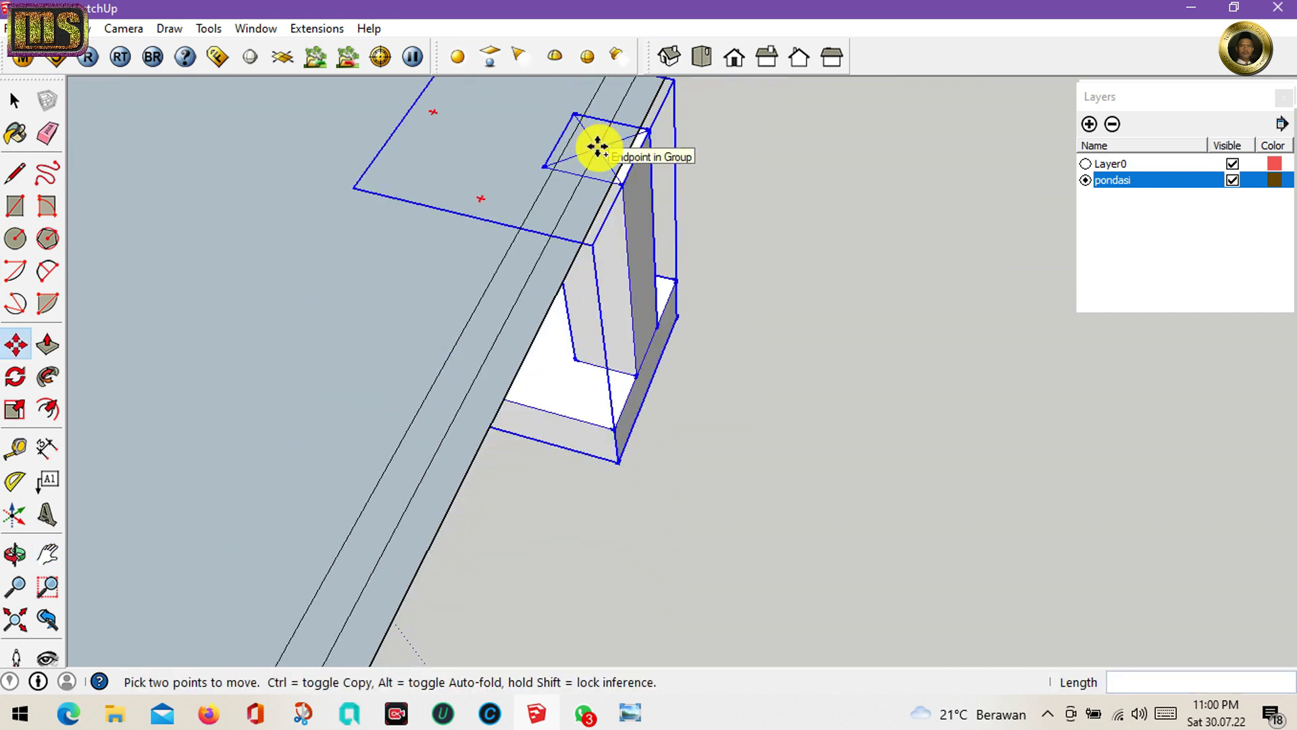
ctrl+click(597, 147)
text(3000)
key(Return)
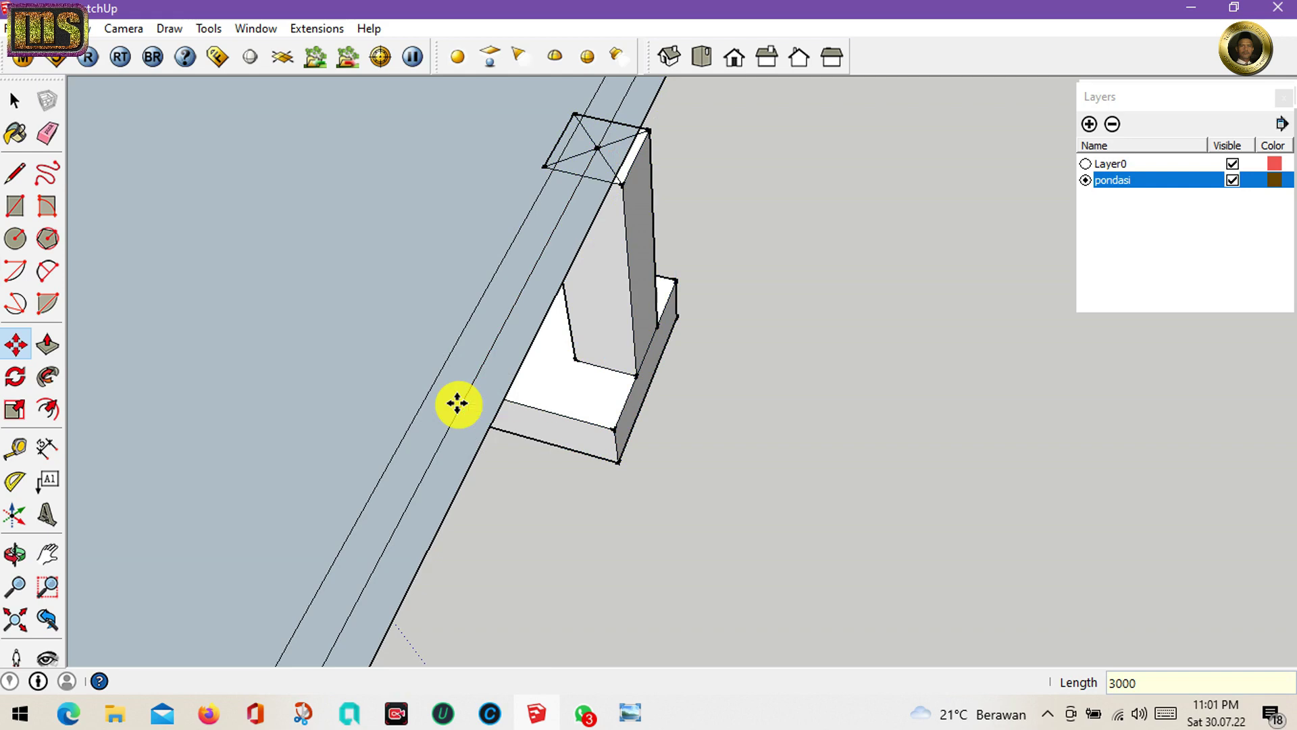
- Copy the last side-wall footing to the slab's far corner
key(space)
scroll(429, 310, down, 2)
scroll(429, 310, down, 2)
scroll(429, 314, down, 2)
key(h)
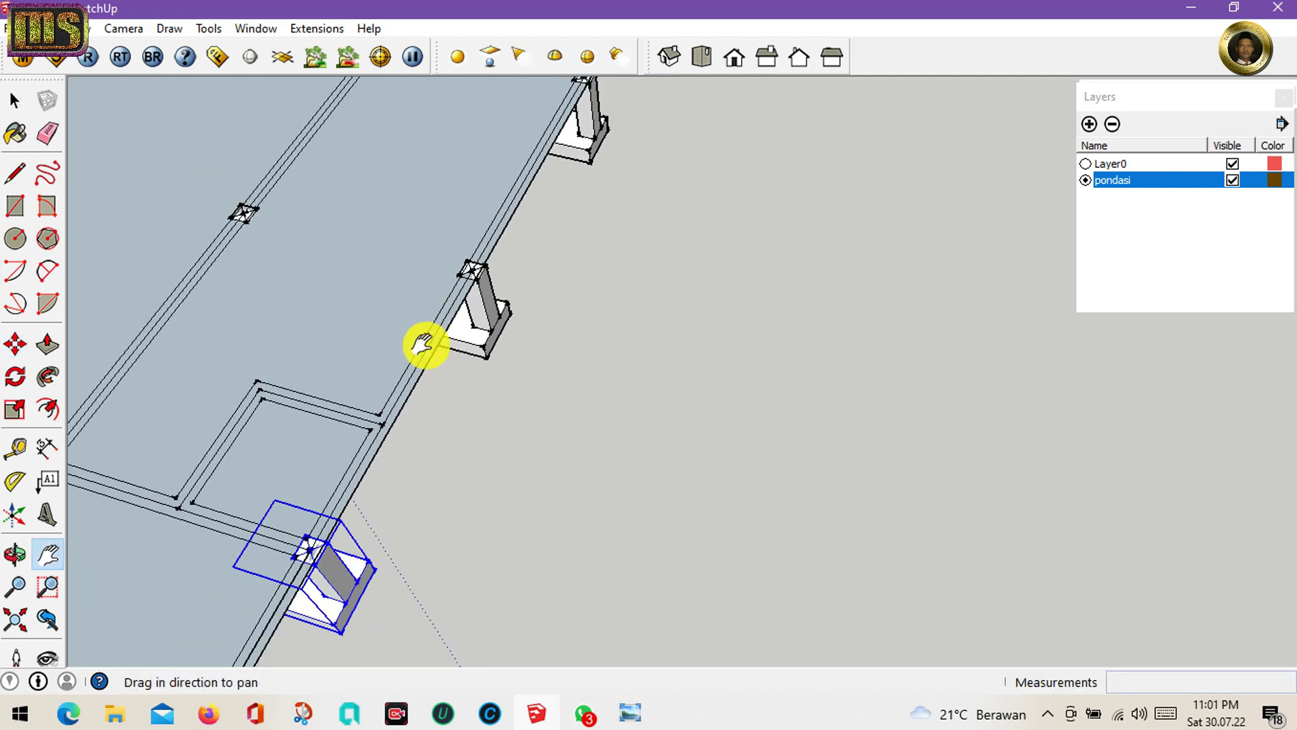
drag(423, 344, 569, 316)
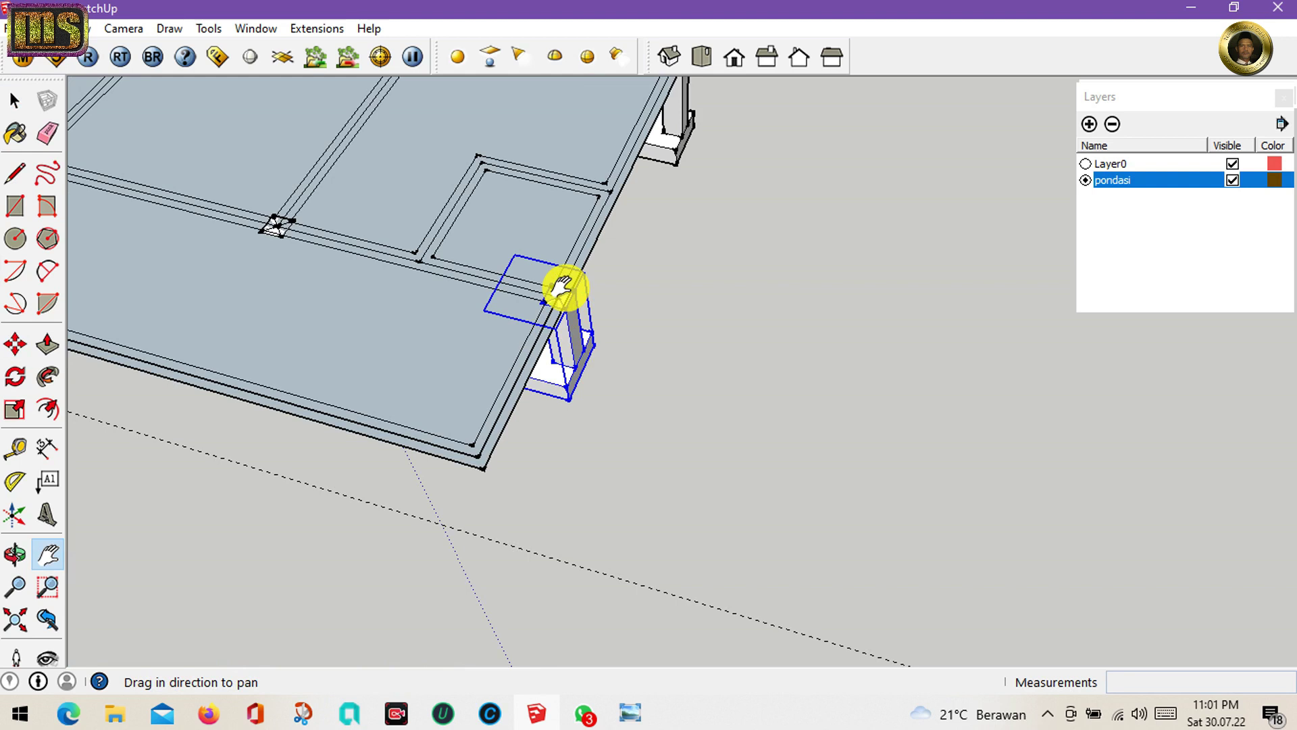
scroll(564, 287, up, 2)
scroll(561, 301, up, 2)
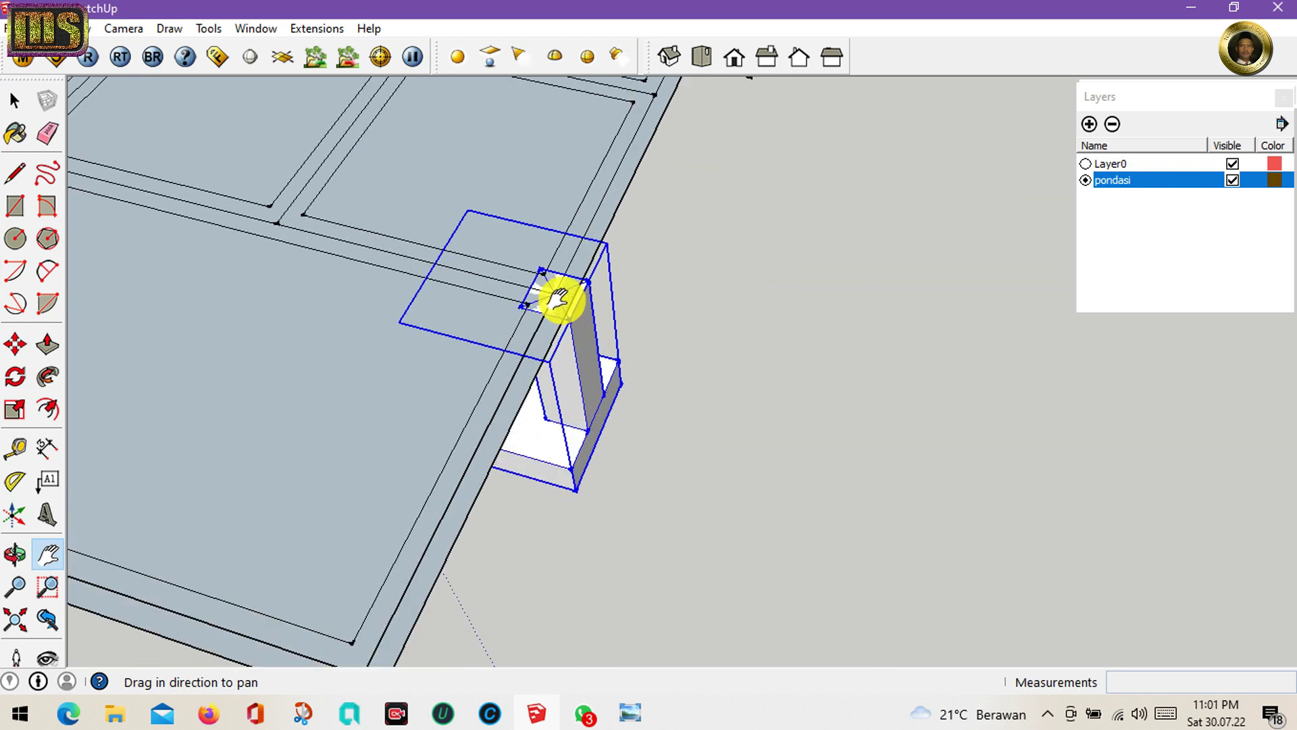
key(m)
click(553, 296)
key(ctrl)
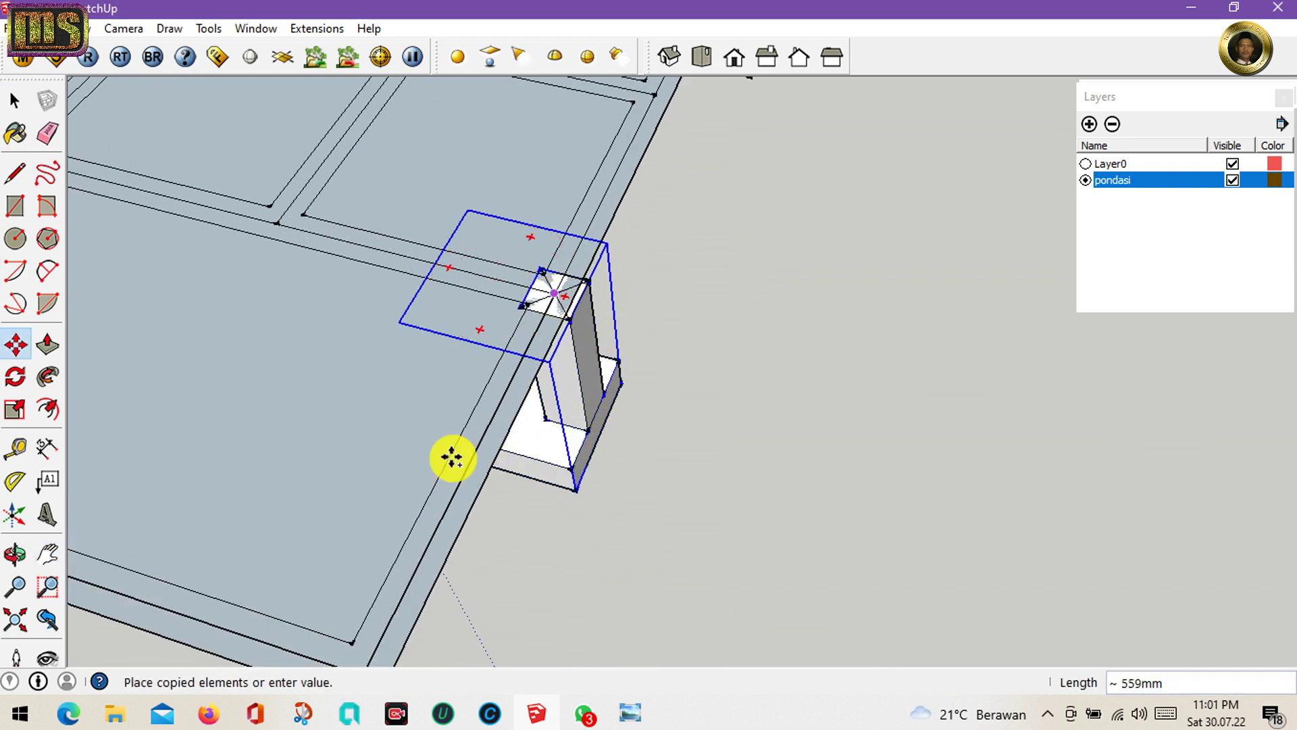
shift+middle_drag(466, 408, 456, 458)
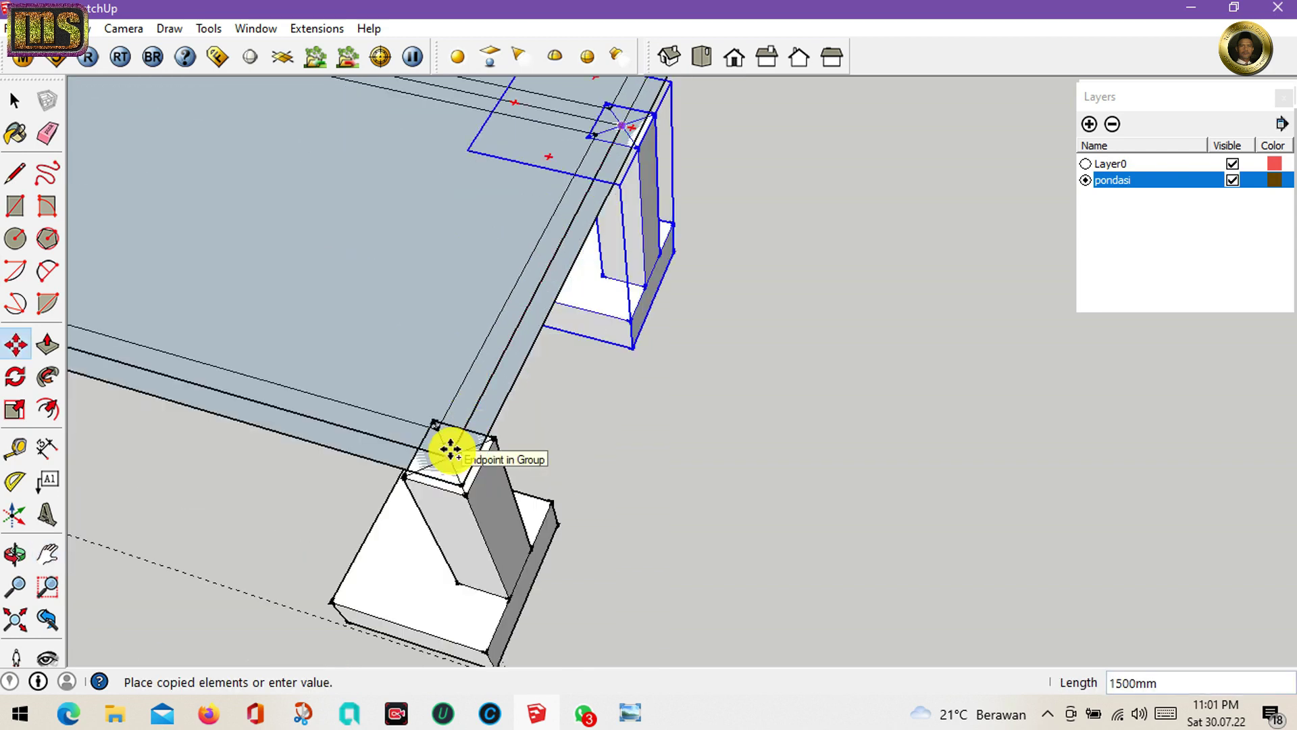
click(449, 451)
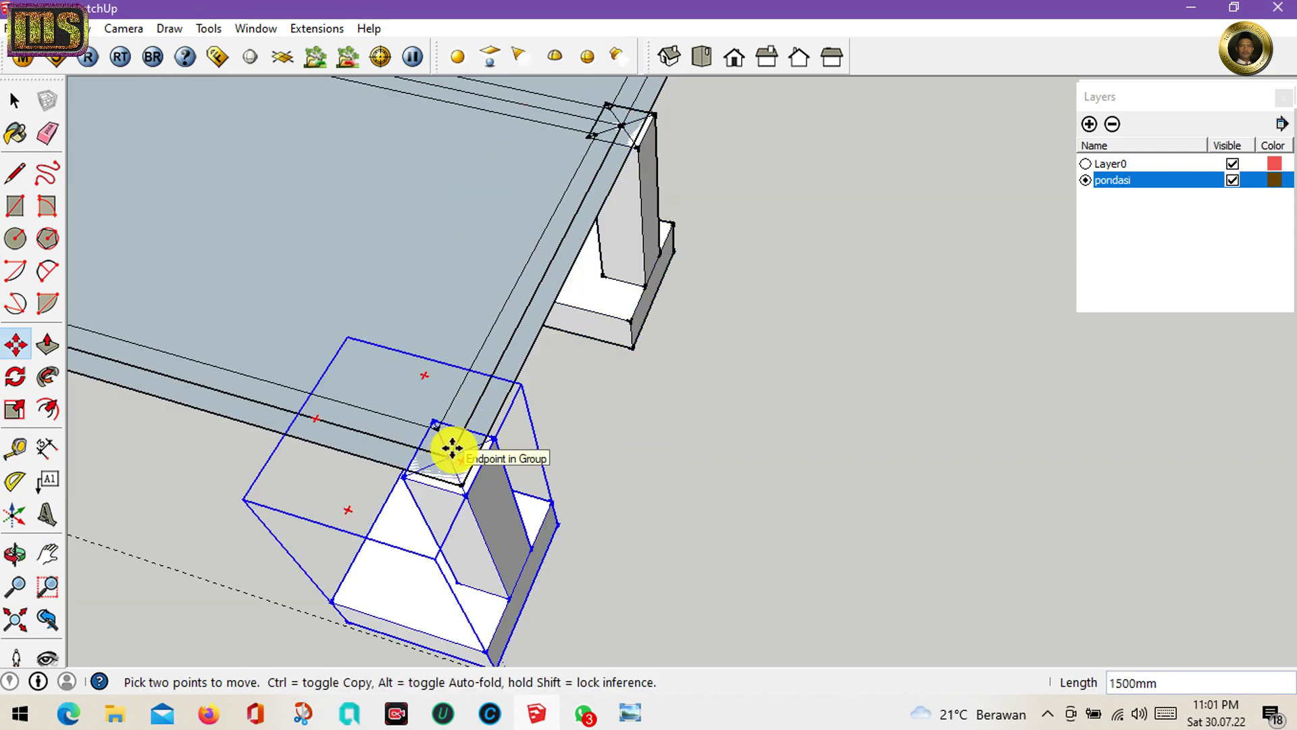
- Adjust the corner footing's rotation and shift it toward the slab edge
click(15, 376)
click(452, 455)
click(468, 500)
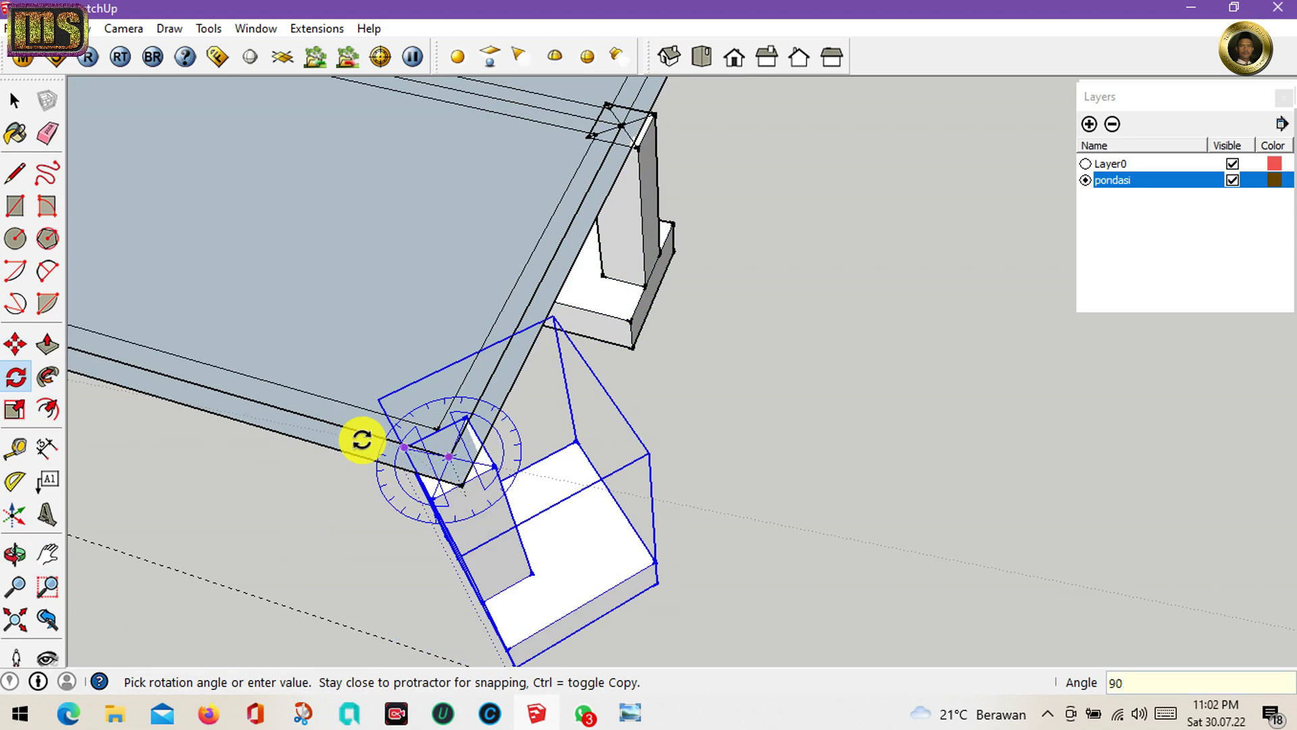
key(space)
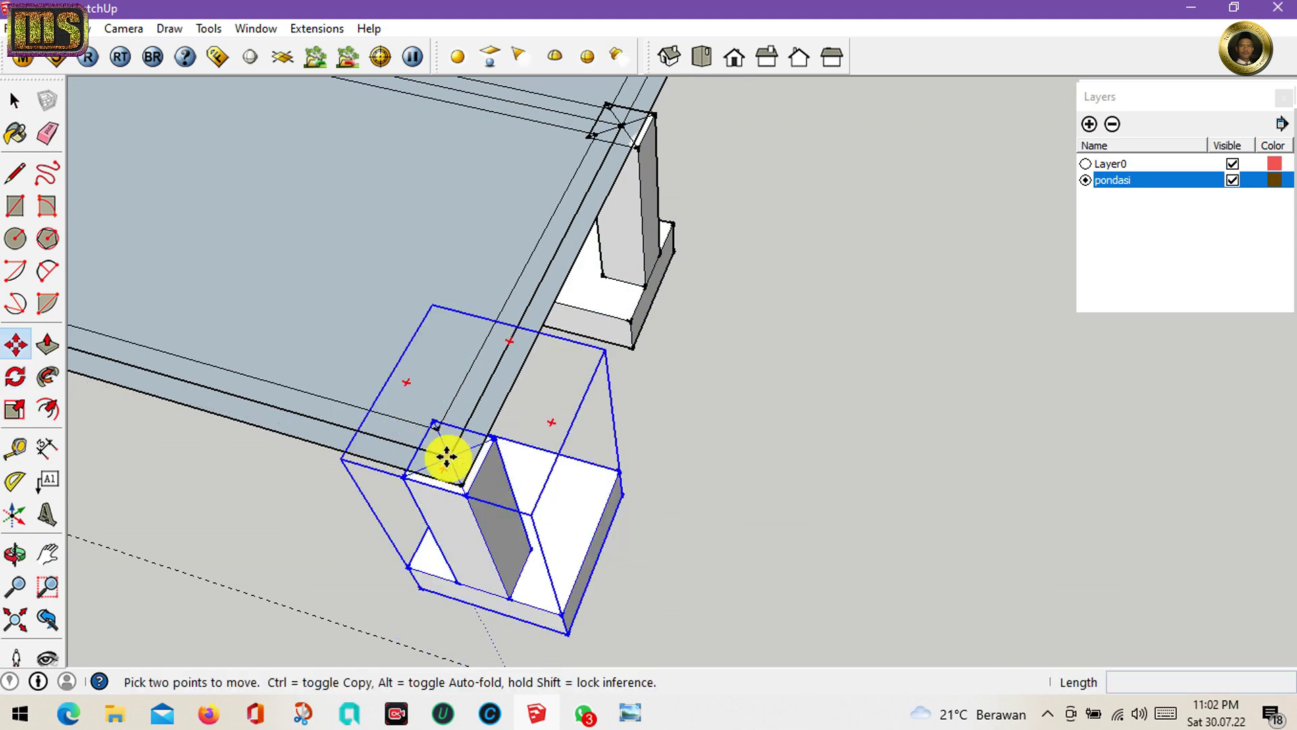
click(447, 458)
text(0)
key(Return)
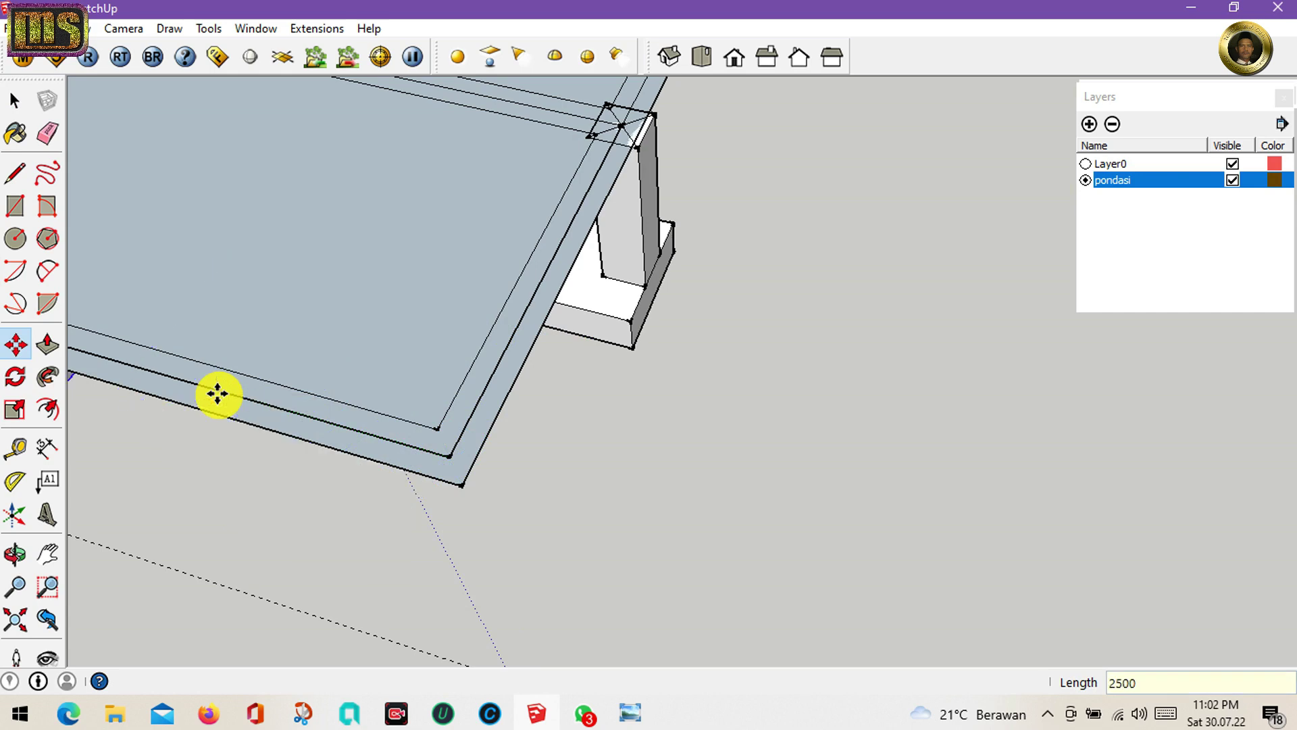
- Copy the footing 3000 mm along the slab's edge beam
key(h)
drag(96, 362, 891, 506)
key(m)
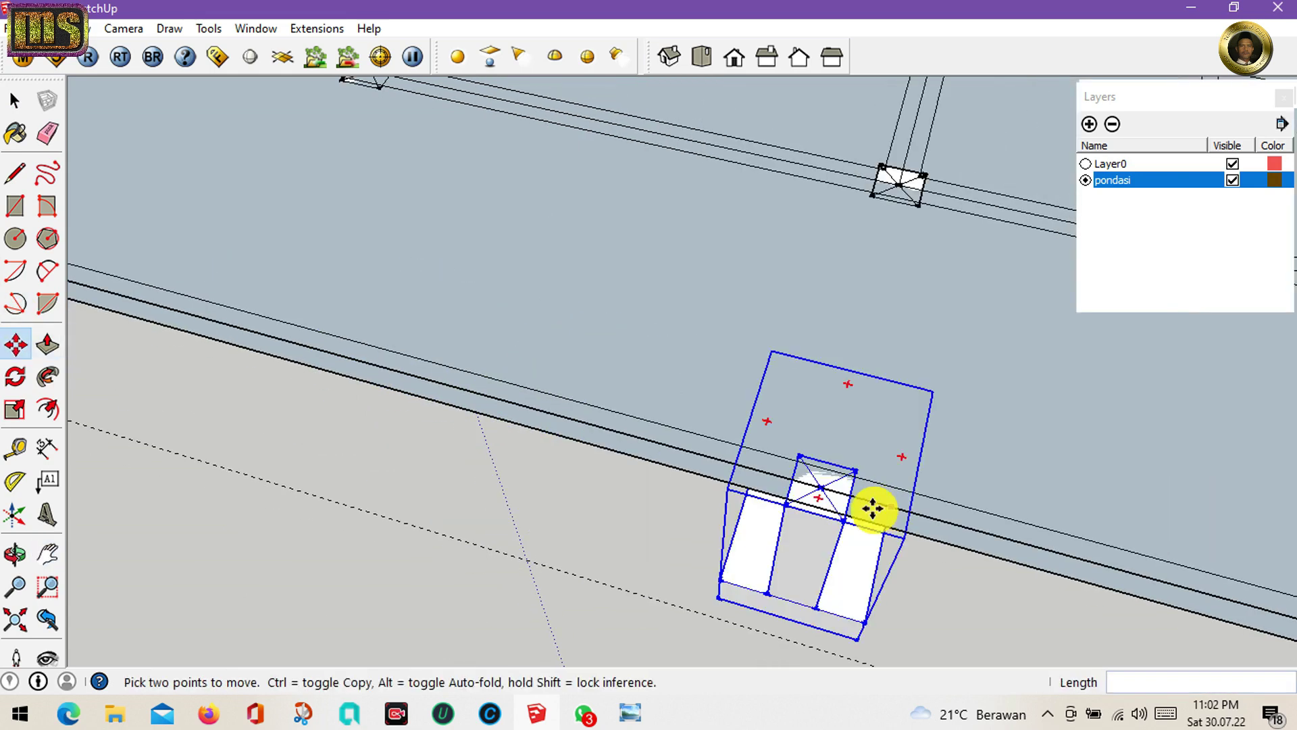
ctrl+click(820, 483)
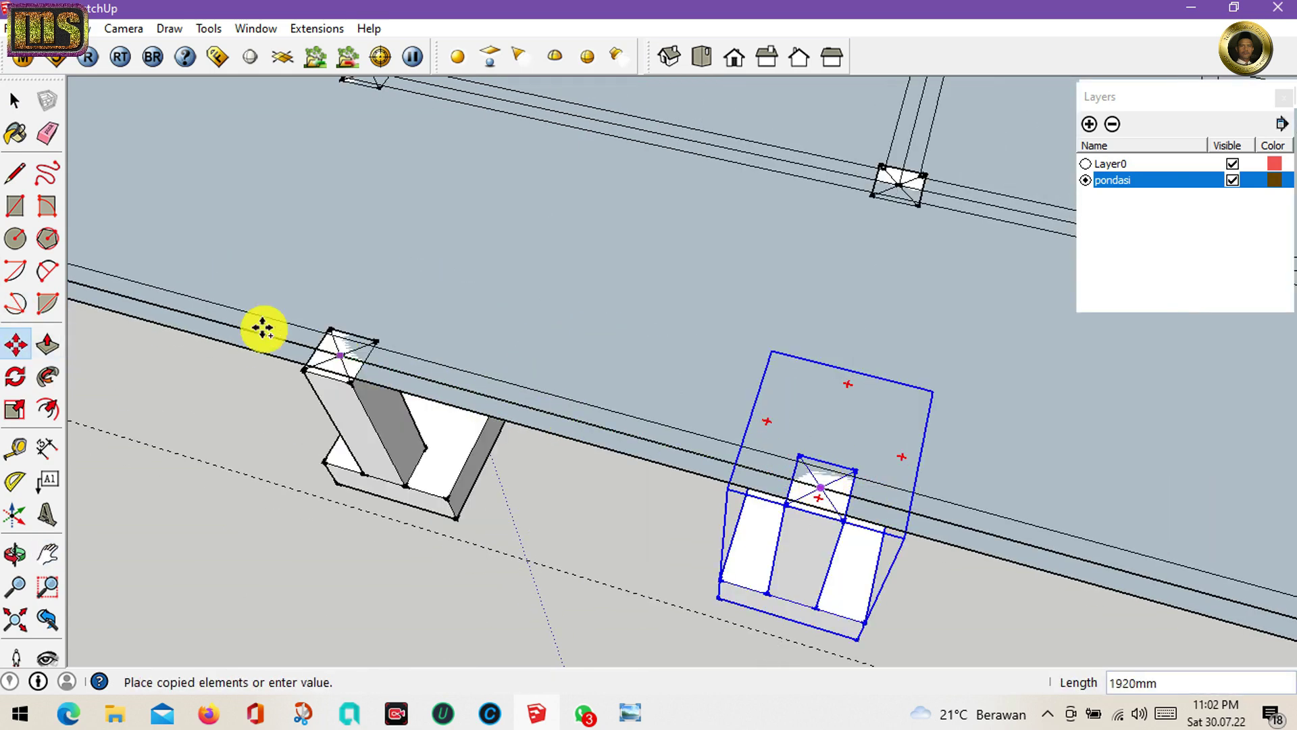
text(00)
key(Return)
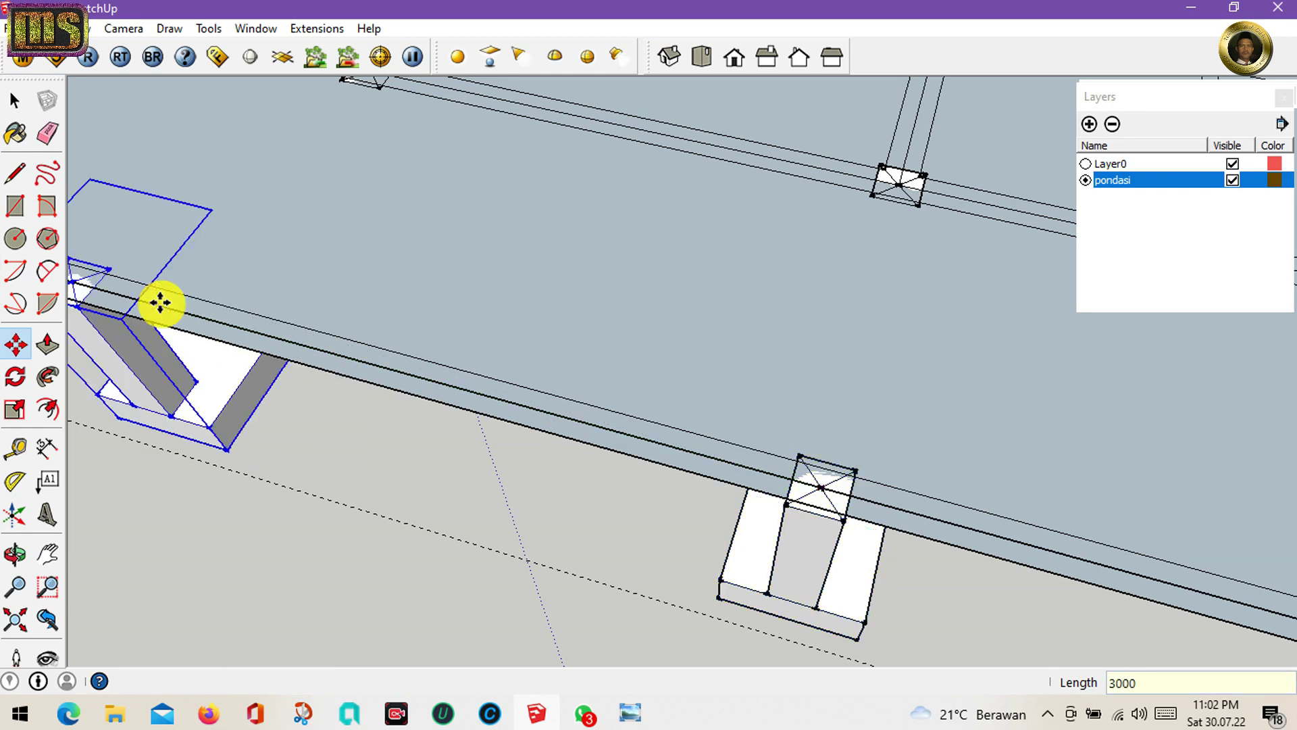
- Add two more footing copies along the edge beam, spaced 3000 mm
key(h)
mouse_move(144, 226)
mouse_down()
mouse_move(721, 486)
mouse_move(727, 386)
mouse_move(1010, 434)
mouse_move(816, 420)
mouse_up()
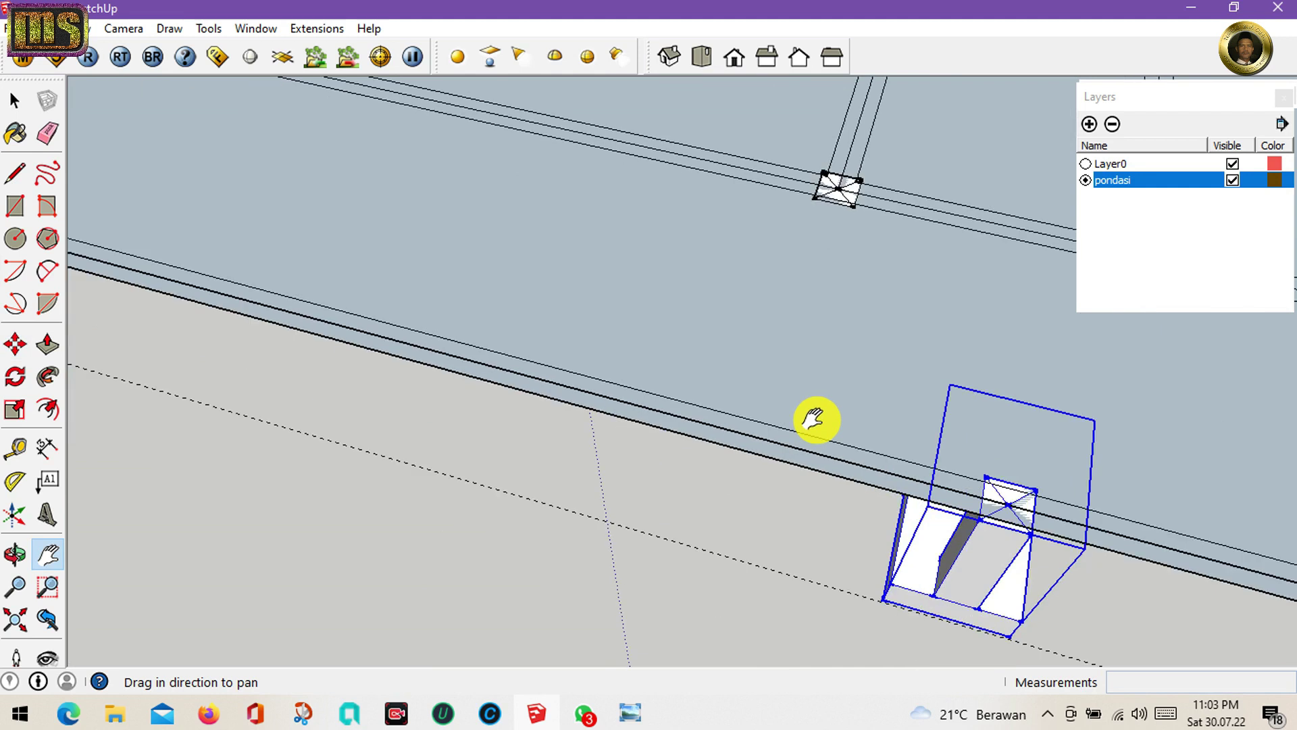
key(m)
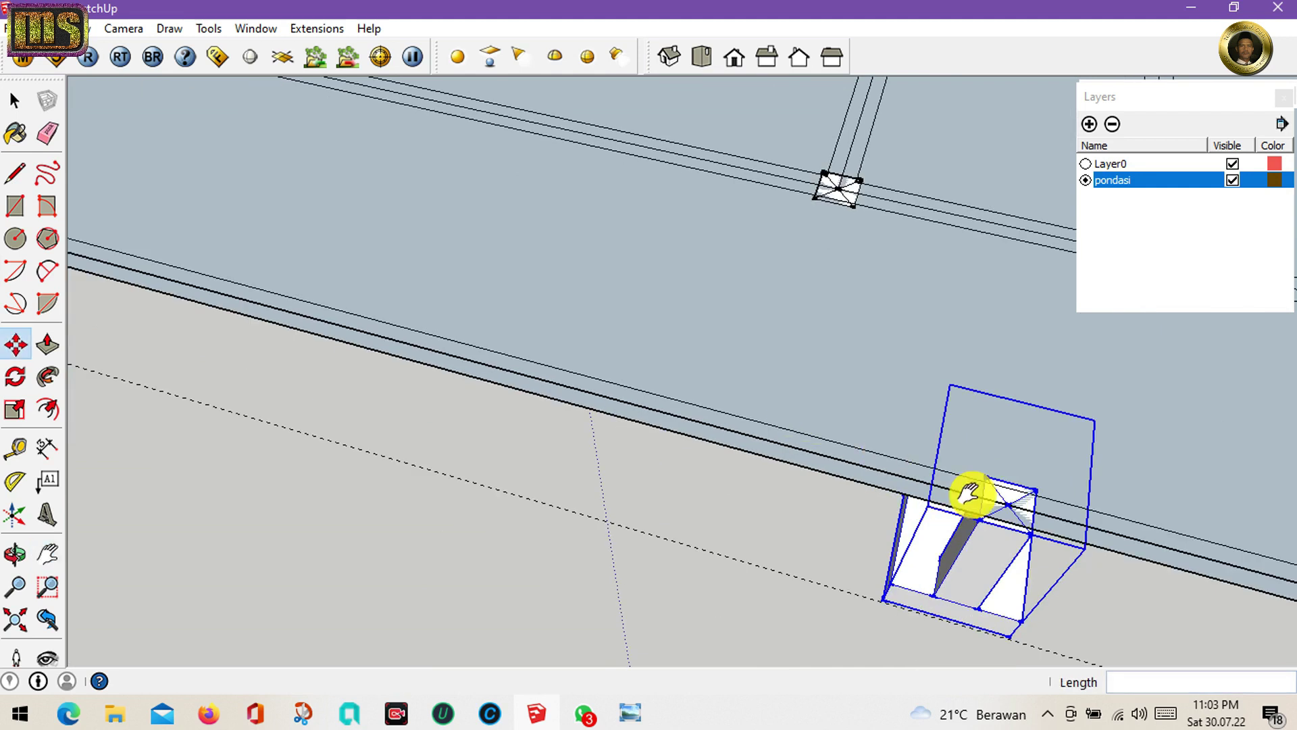
click(1007, 503)
key(ctrl)
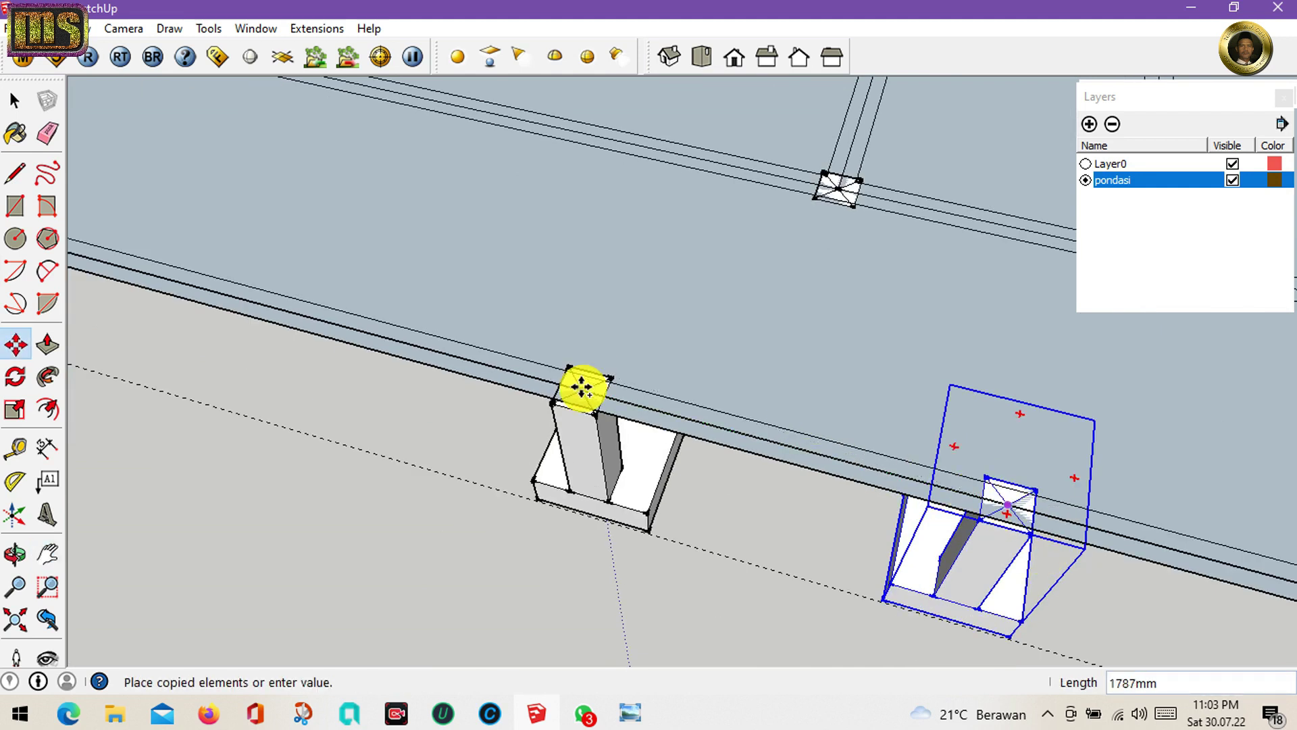
click(581, 386)
key(h)
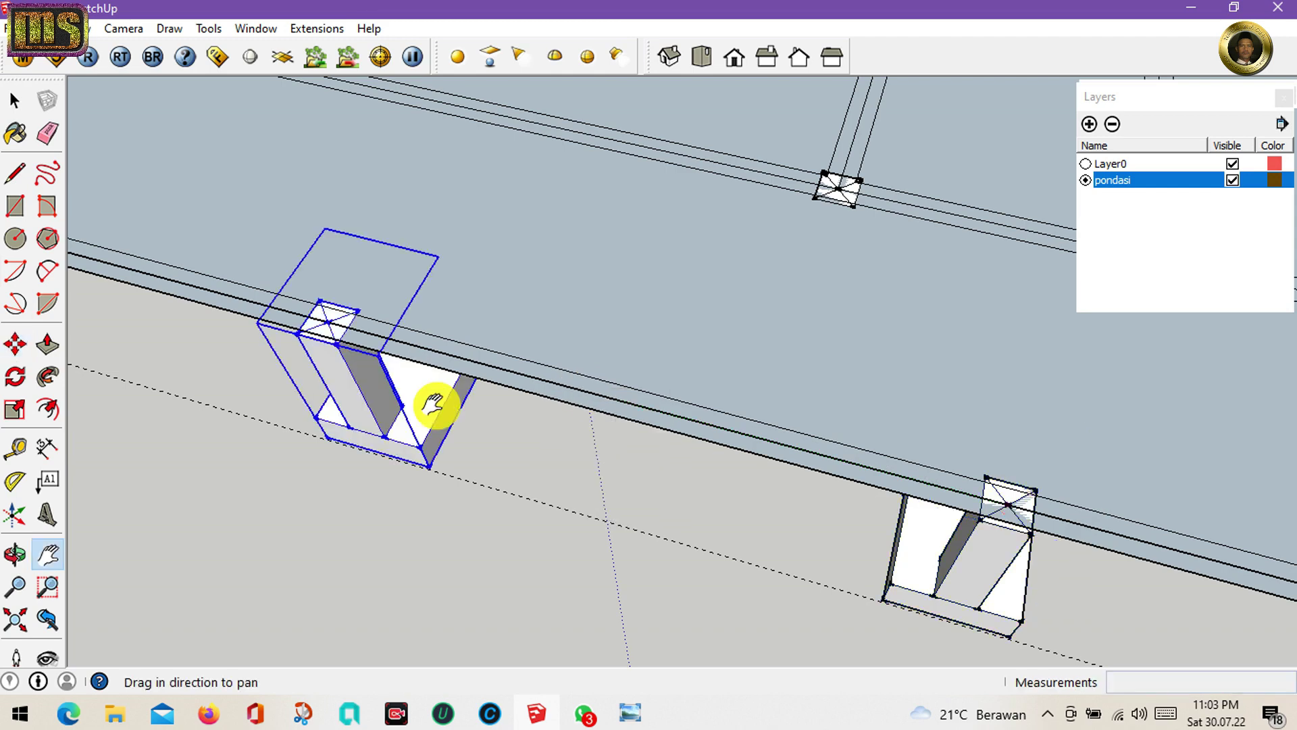
mouse_move(429, 405)
mouse_down()
mouse_move(877, 498)
mouse_move(848, 489)
mouse_up()
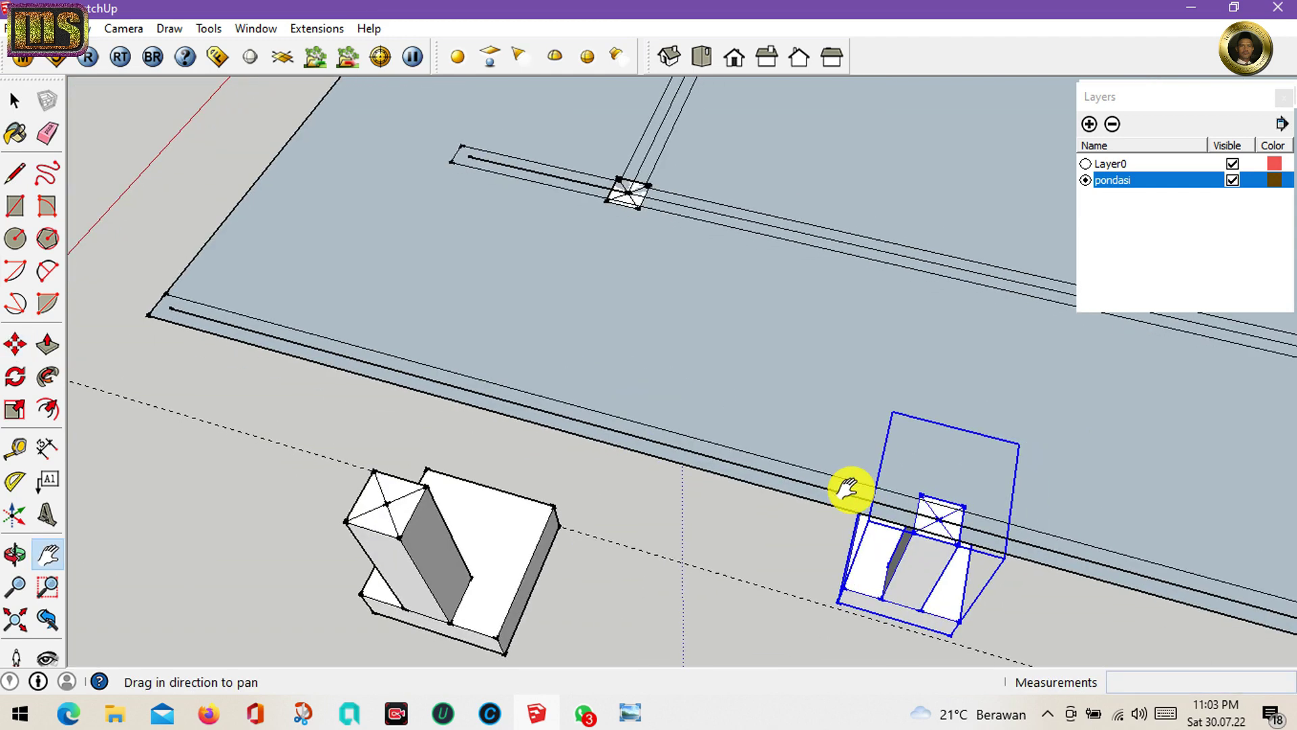
key(m)
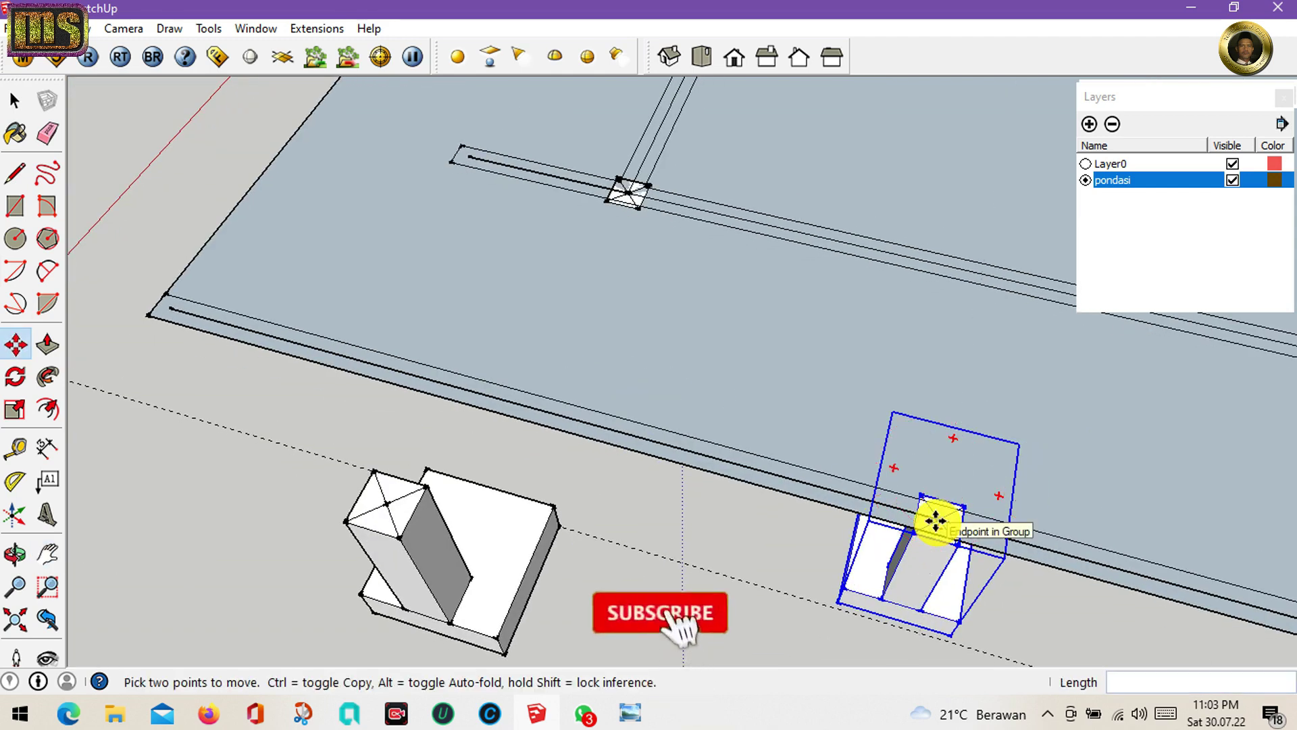
click(935, 520)
text(3)
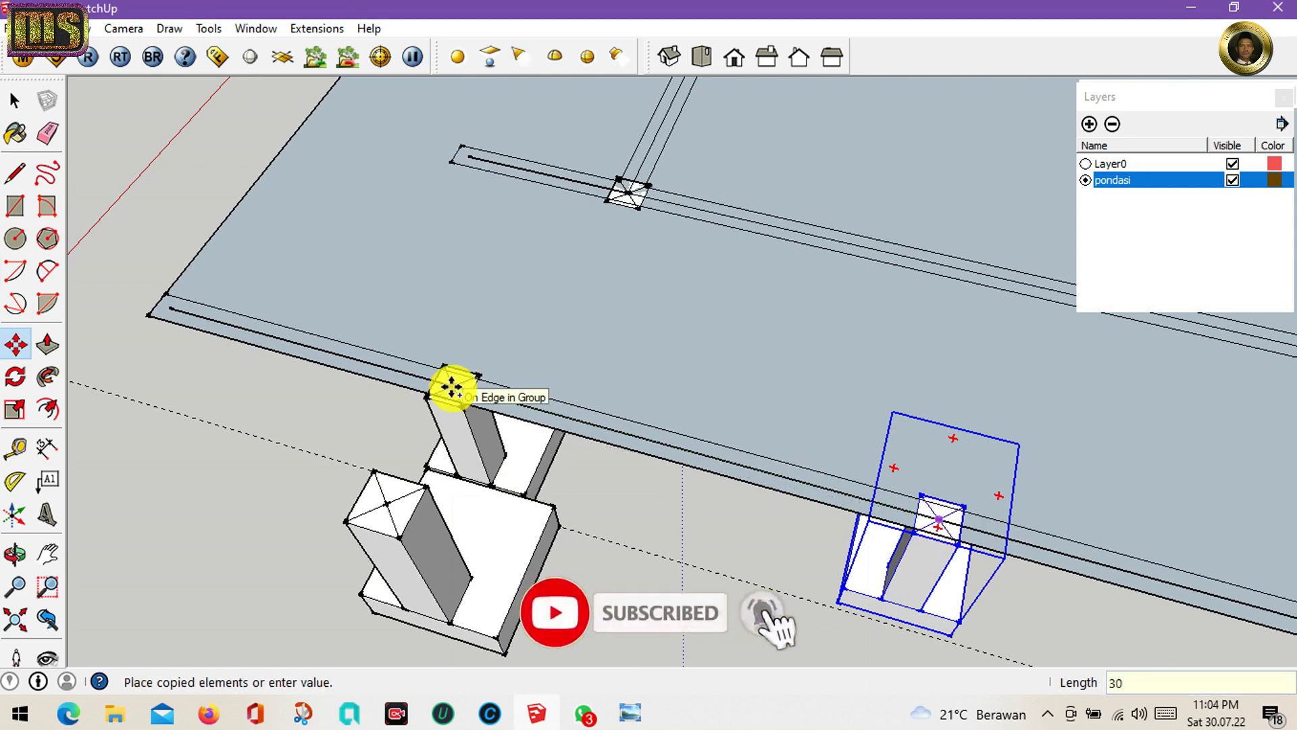
text(00)
key(Return)
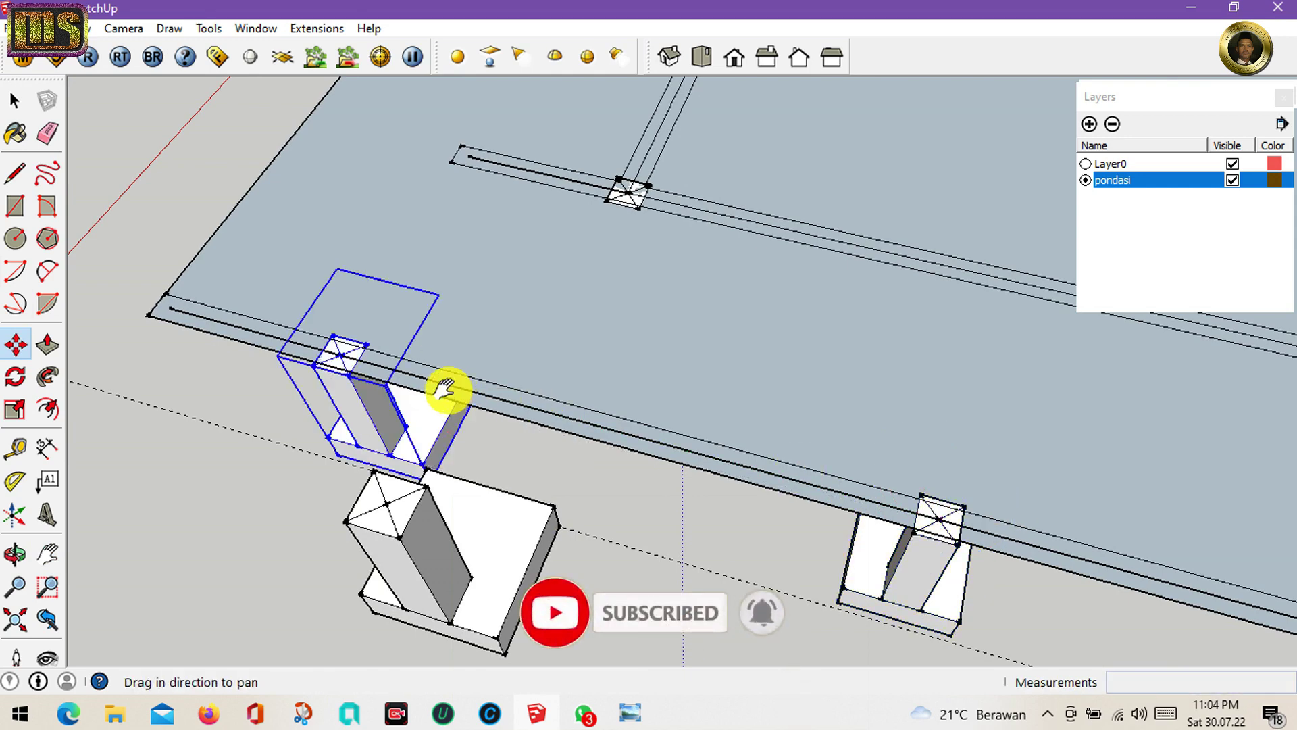
- Move the bottom-left footing out to the slab corner
shift+middle_drag(468, 401, 510, 382)
key(space)
click(278, 553)
key(m)
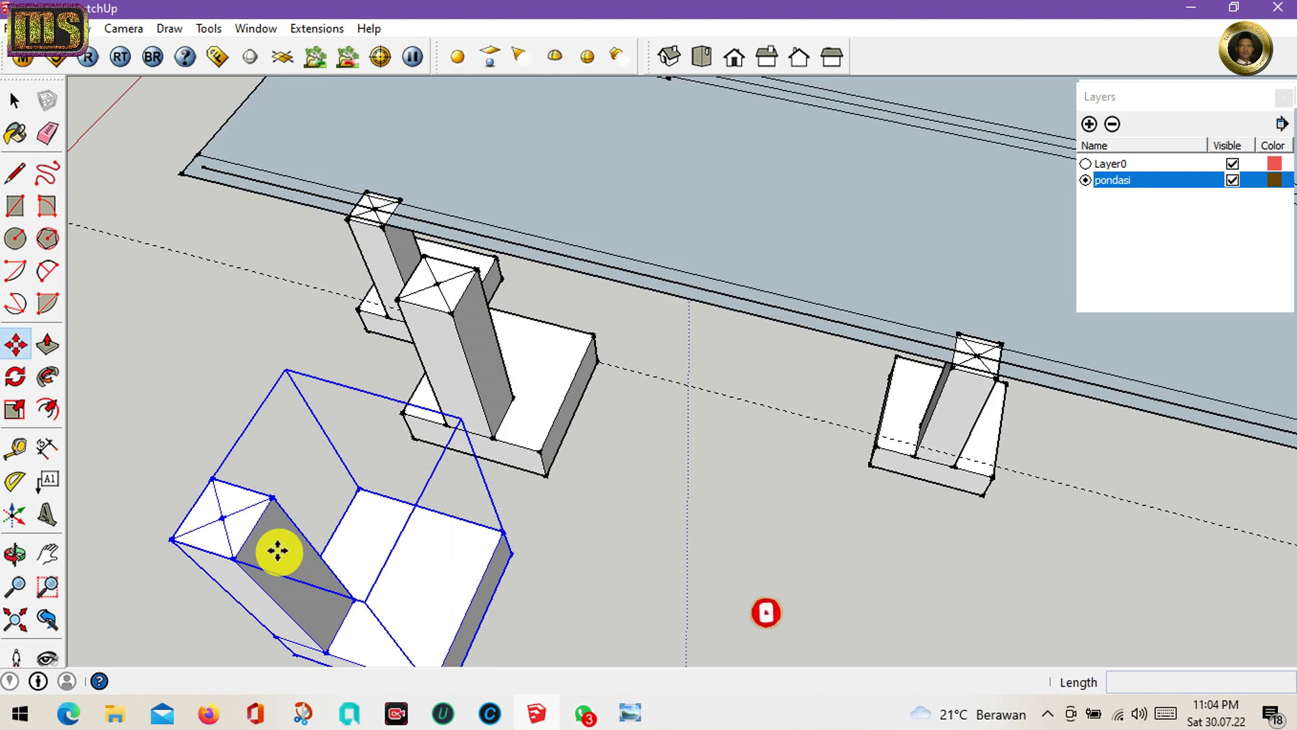
click(220, 522)
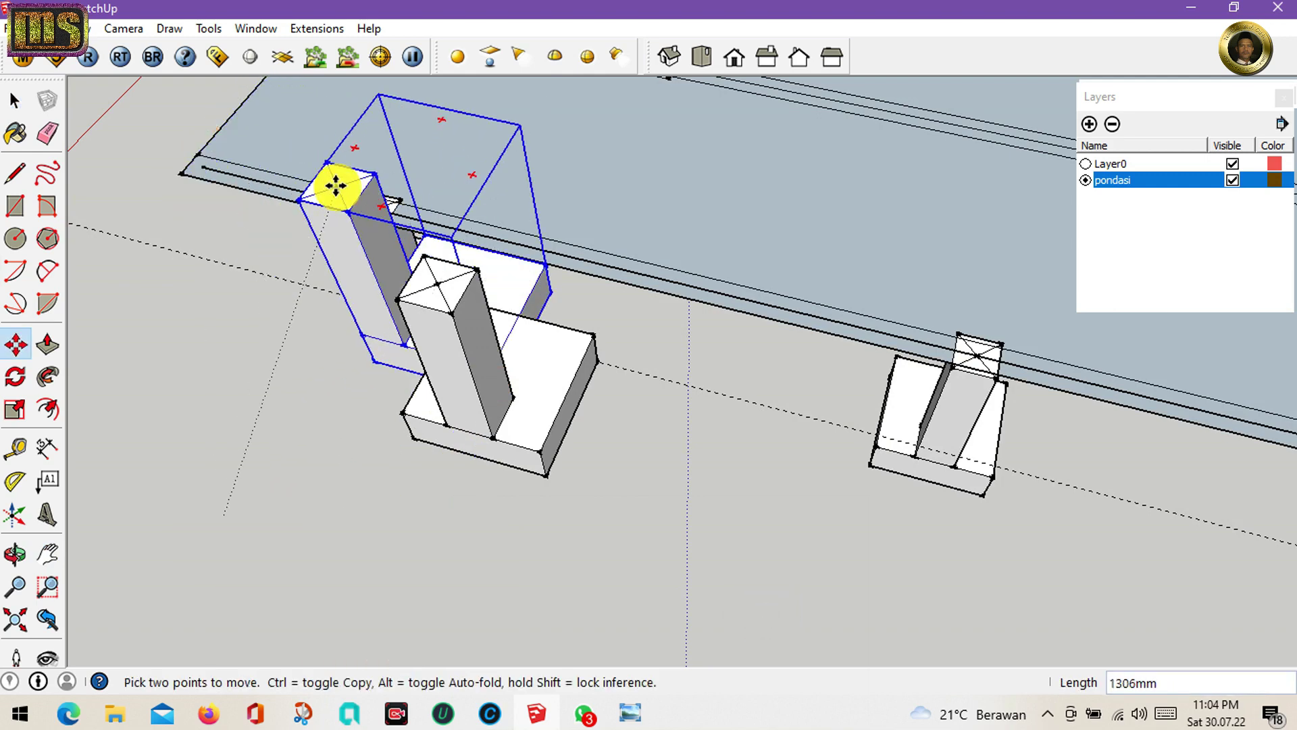
mouse_move(333, 182)
middle_down()
mouse_move(599, 217)
mouse_move(296, 360)
mouse_move(405, 335)
middle_up()
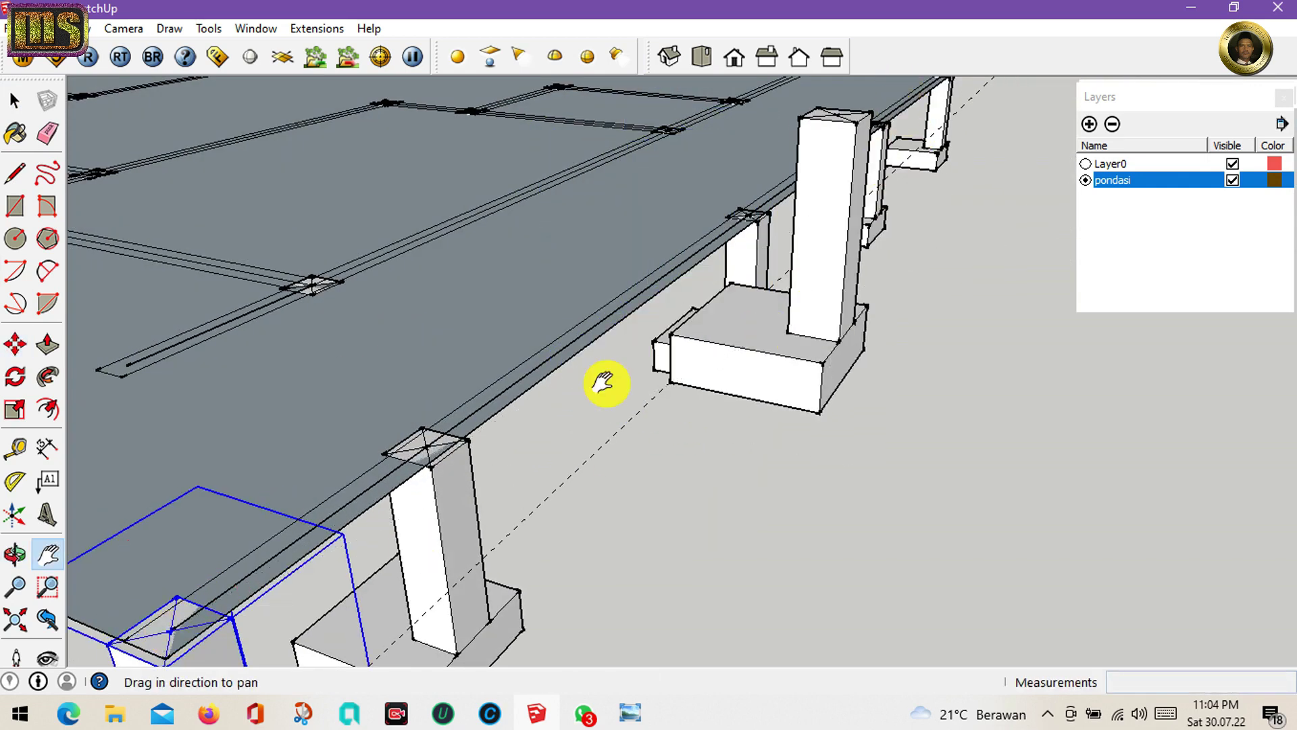
scroll(602, 383, down, 3)
scroll(481, 475, up, 3)
scroll(481, 472, up, 3)
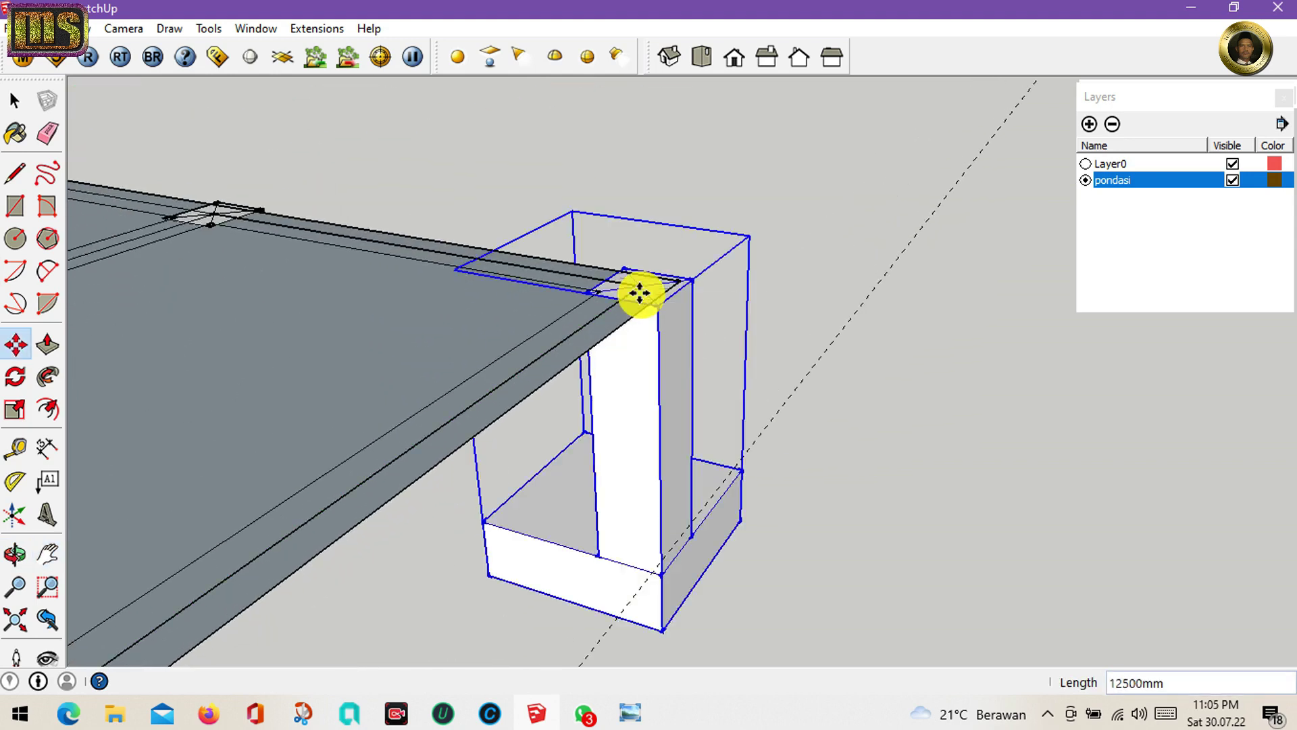
- Rotate the selected corner footing exactly 90° about its column top
middle_drag(639, 293, 654, 465)
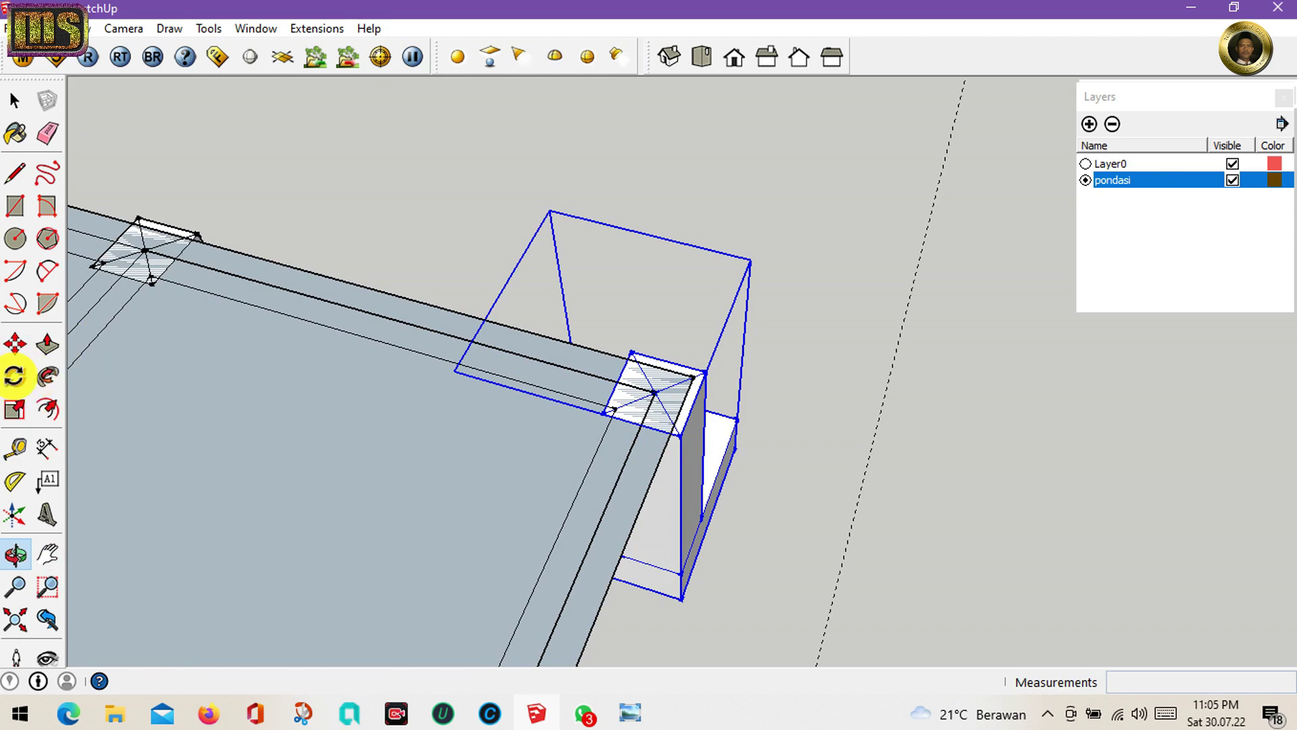
click(15, 376)
click(684, 435)
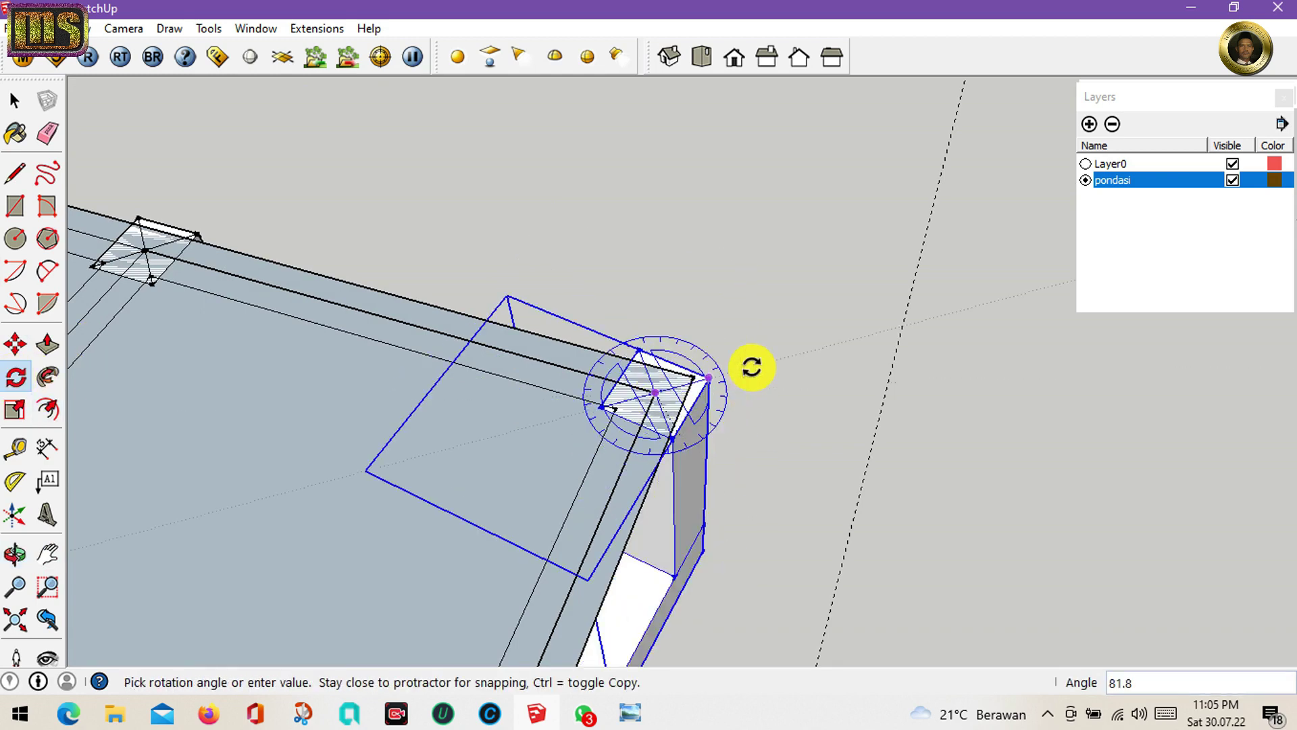
text(90)
key(Return)
key(space)
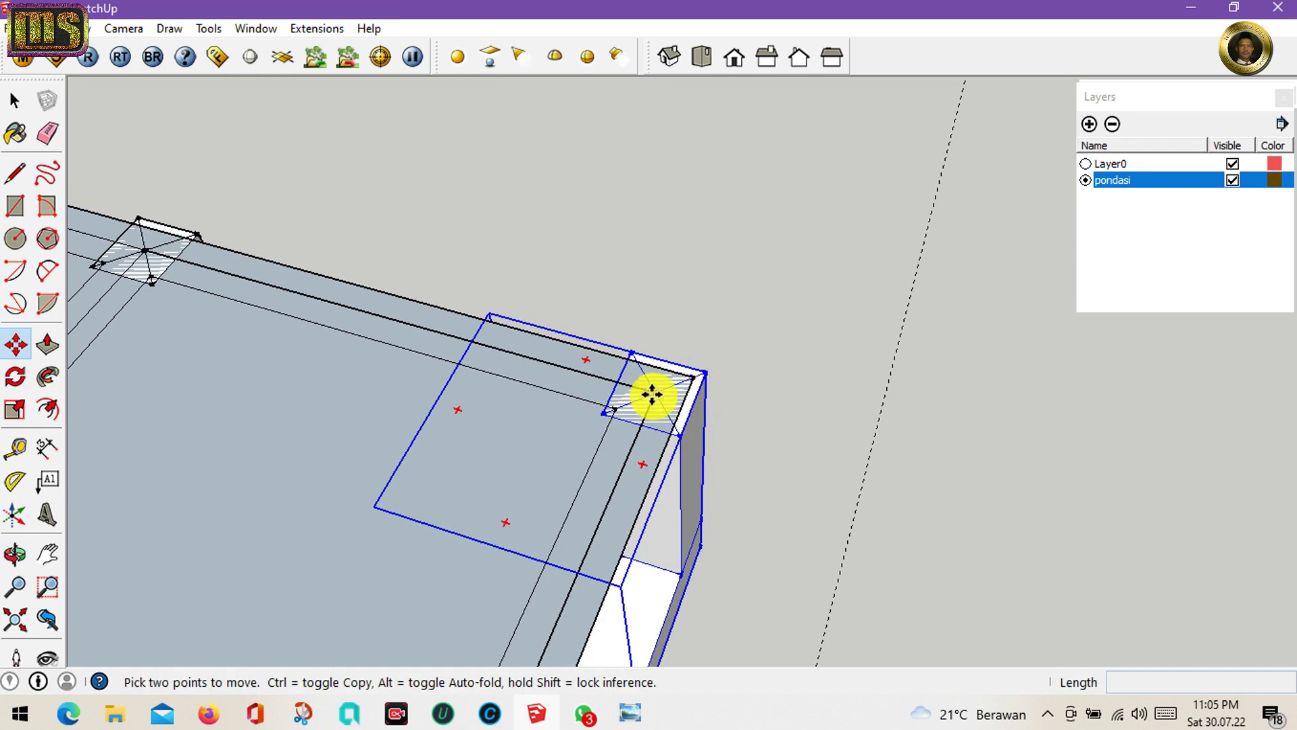
- Copy the footing to the slab's far corner
key(ctrl)
click(652, 395)
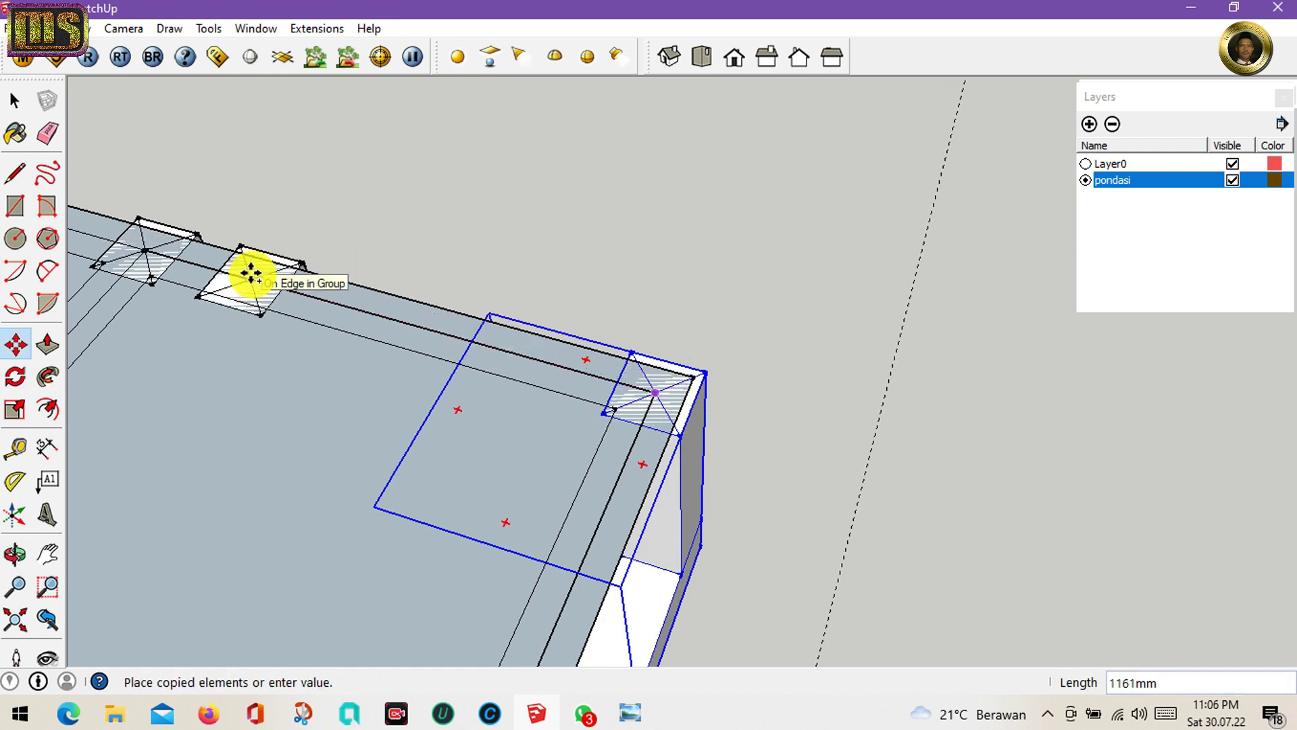
key(h)
mouse_move(217, 280)
mouse_down()
mouse_move(243, 292)
mouse_move(101, 191)
mouse_move(125, 252)
mouse_move(738, 440)
mouse_up()
scroll(738, 442, up, 2)
key(Escape)
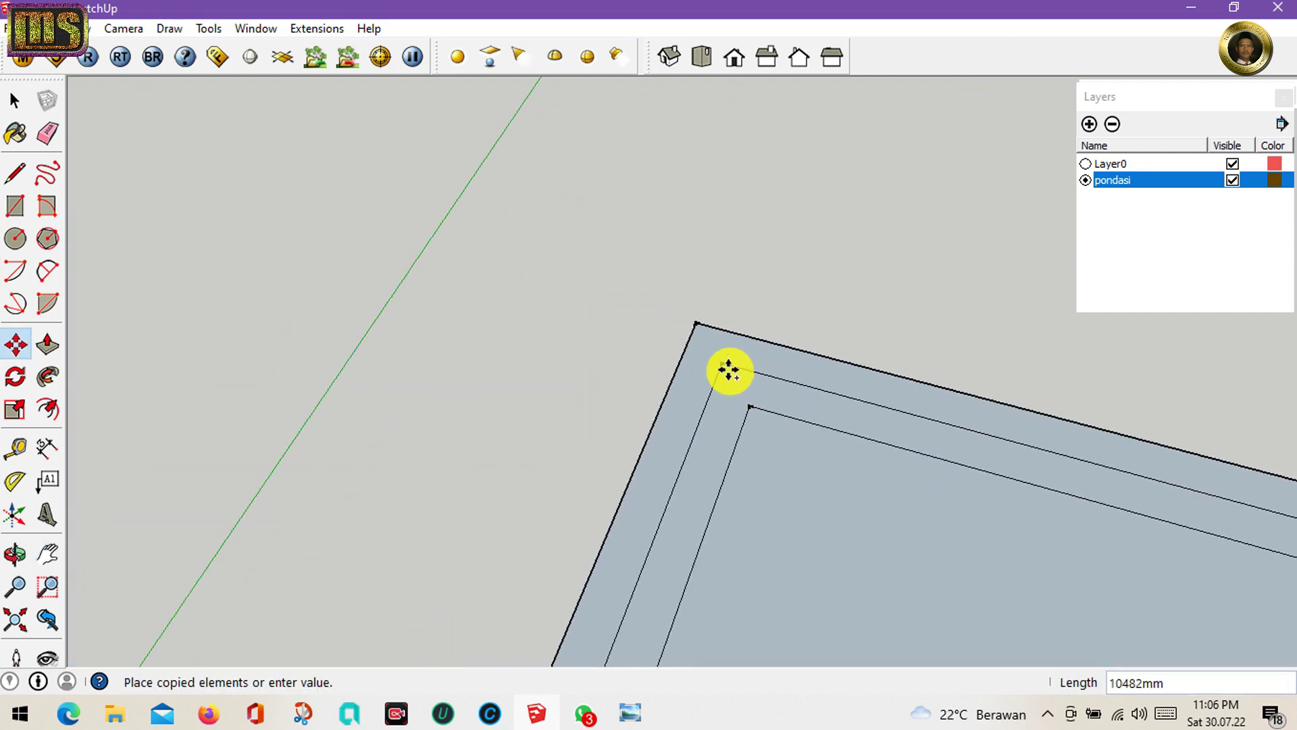
click(729, 366)
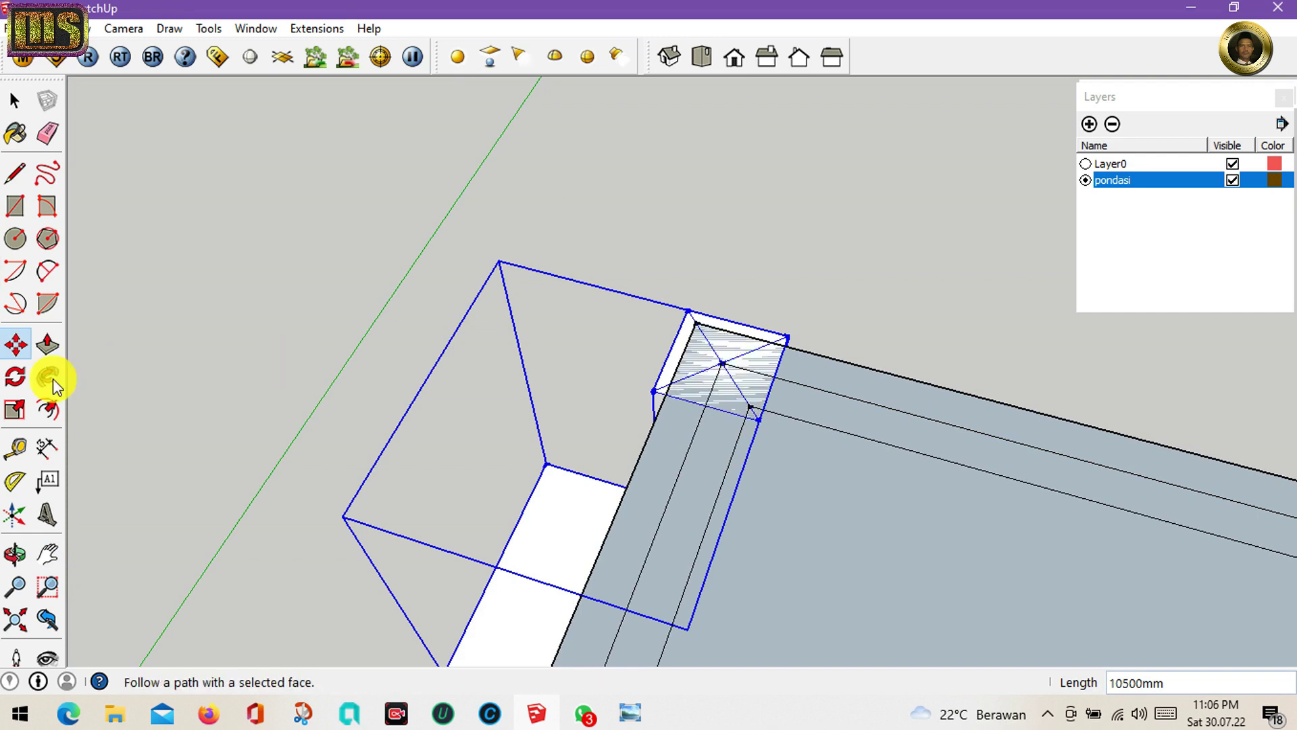
- Turn the far-corner copy about its column top so it sits diagonally across the corner
click(15, 376)
click(719, 363)
click(755, 420)
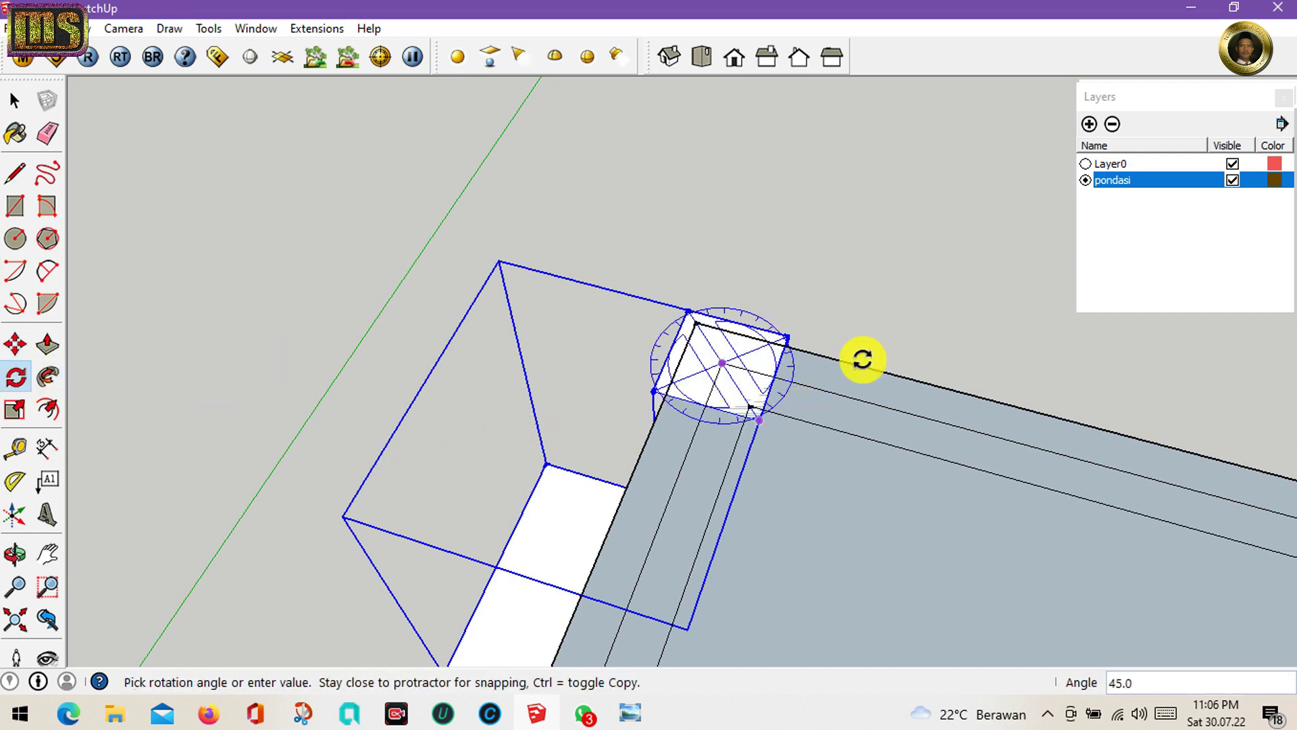
click(866, 351)
key(space)
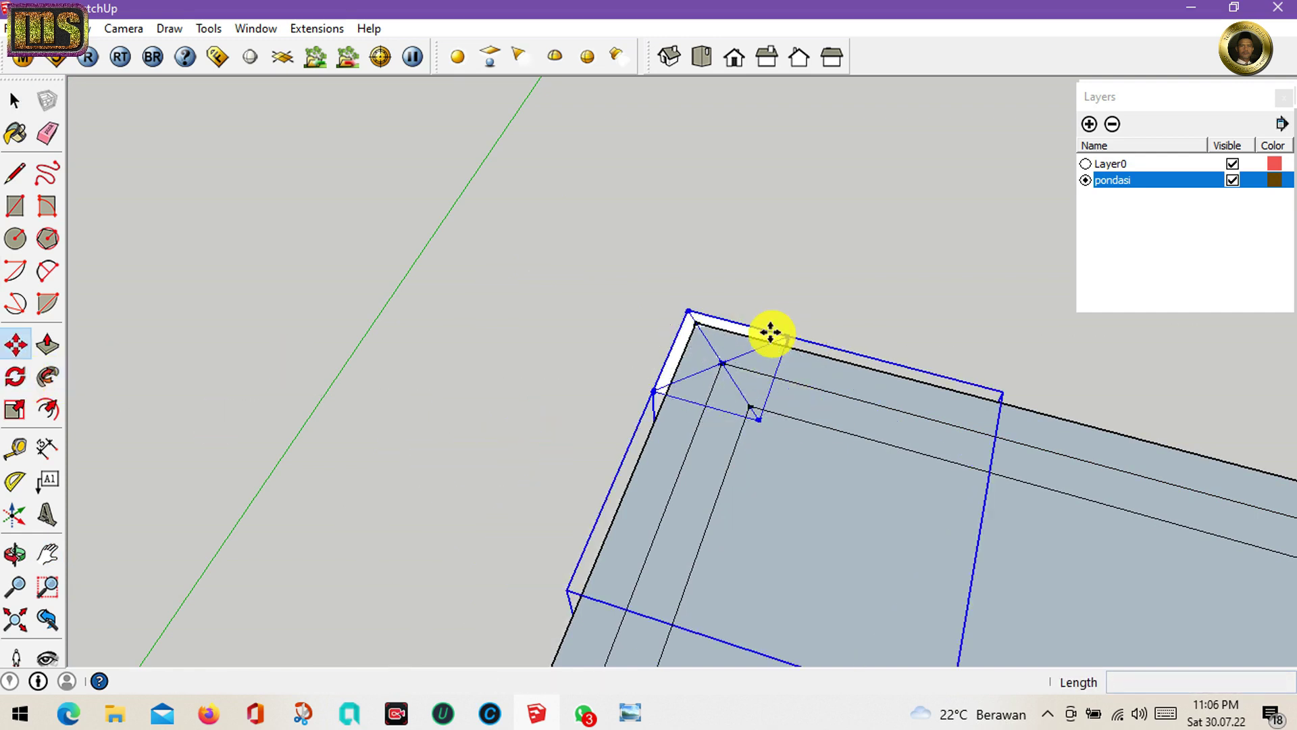
- Copy the footing 12500 mm along the slab edge
click(725, 362)
text(12500)
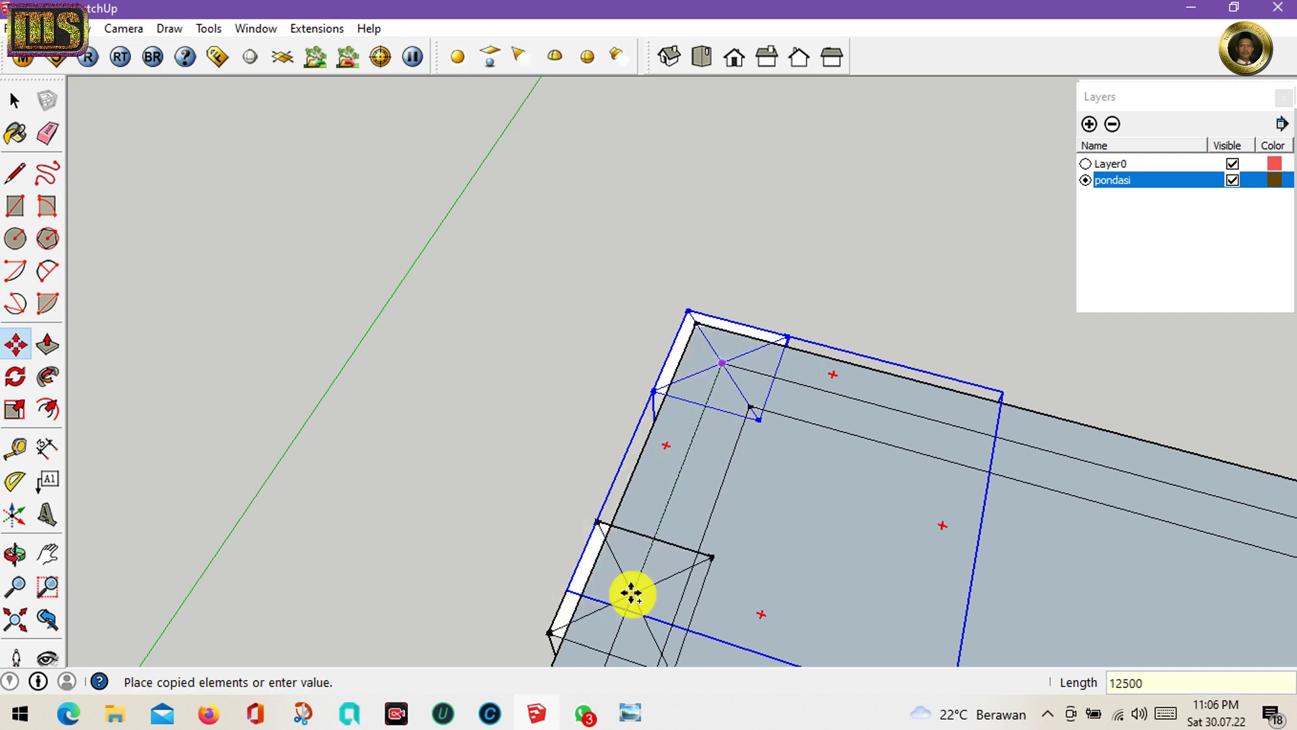
key(Return)
key(space)
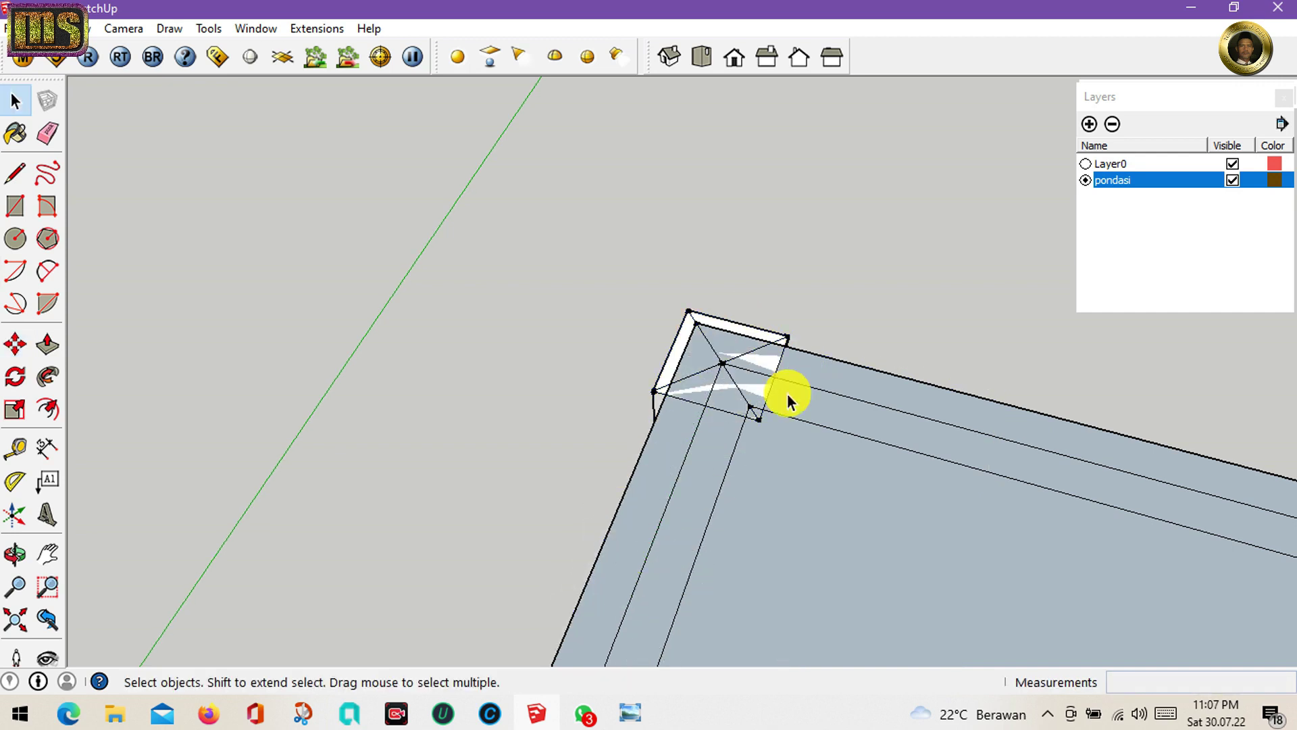
scroll(784, 406, down, 3)
- Rotate the corner footing 90° about its column top, using the slab edge as baseline
key(h)
mouse_move(766, 608)
mouse_down()
mouse_move(593, 397)
mouse_move(580, 357)
mouse_move(746, 108)
mouse_up()
scroll(737, 118, down, 1)
scroll(698, 321, down, 4)
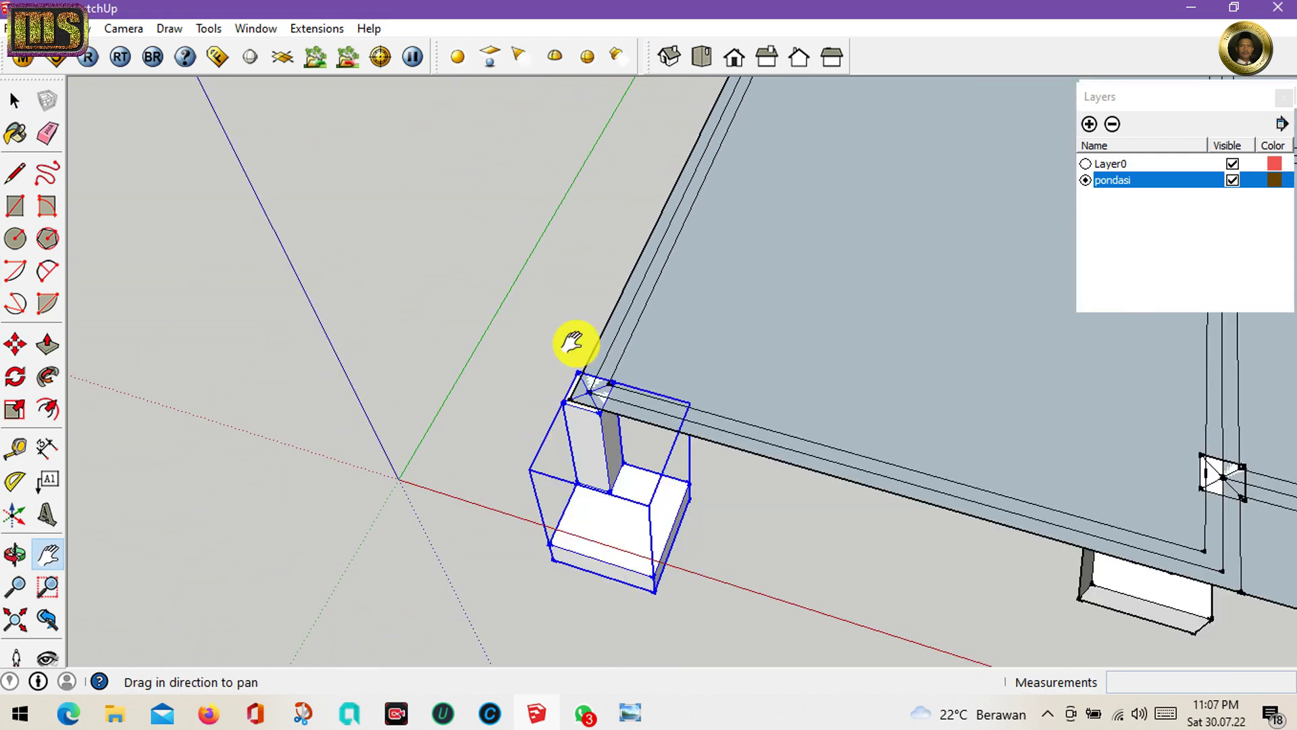
scroll(574, 324, up, 3)
scroll(570, 321, up, 2)
click(11, 373)
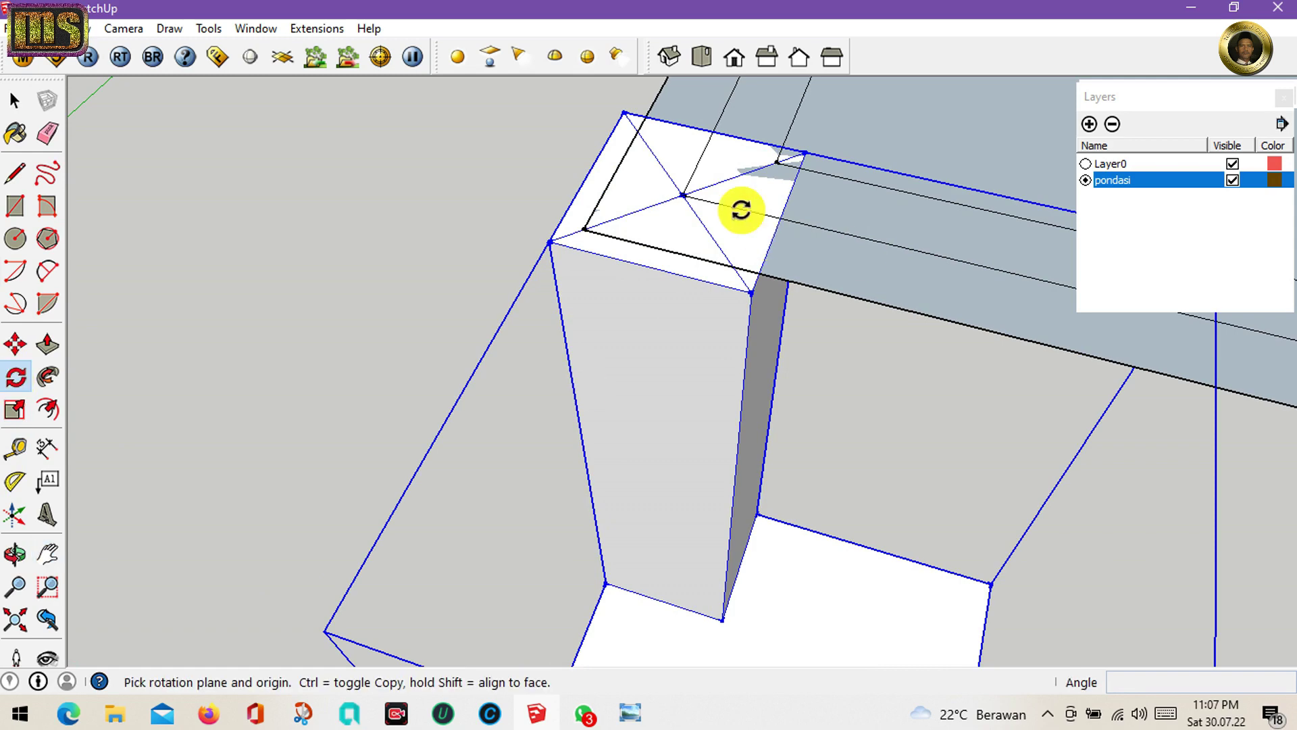
click(680, 195)
click(553, 245)
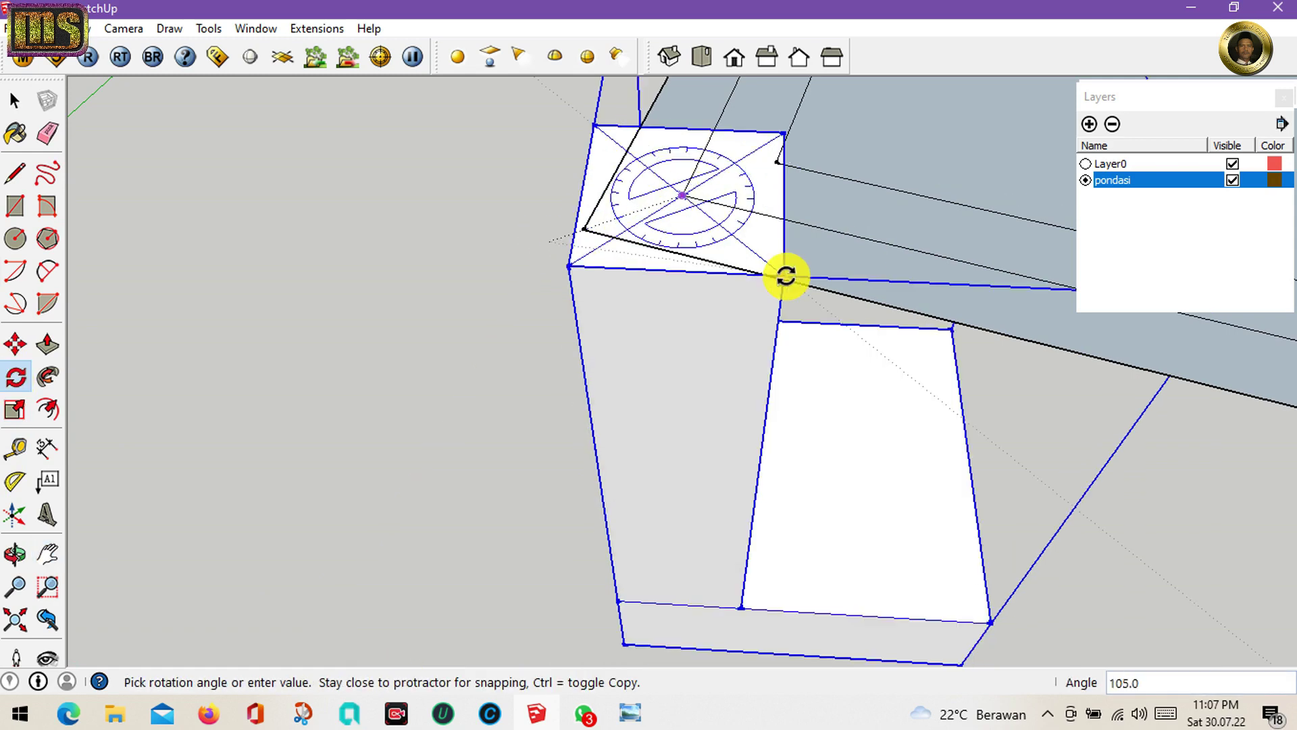
key(Return)
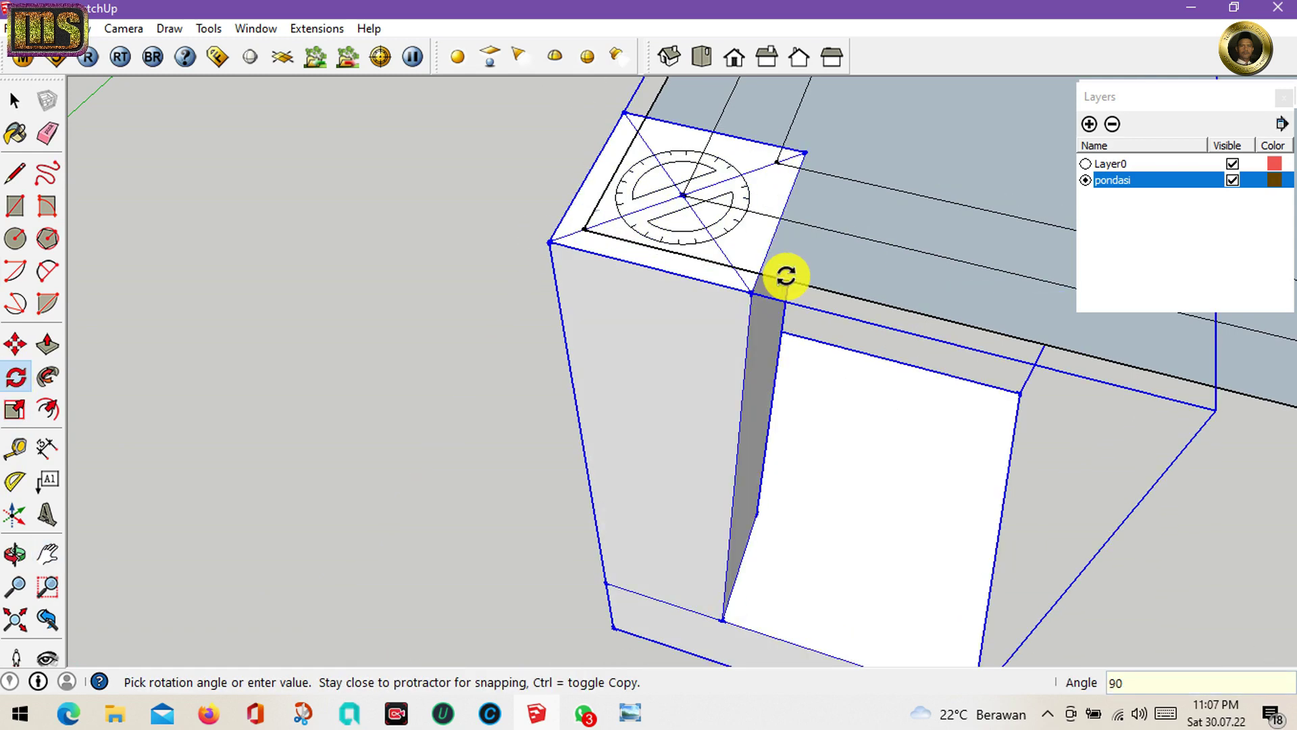